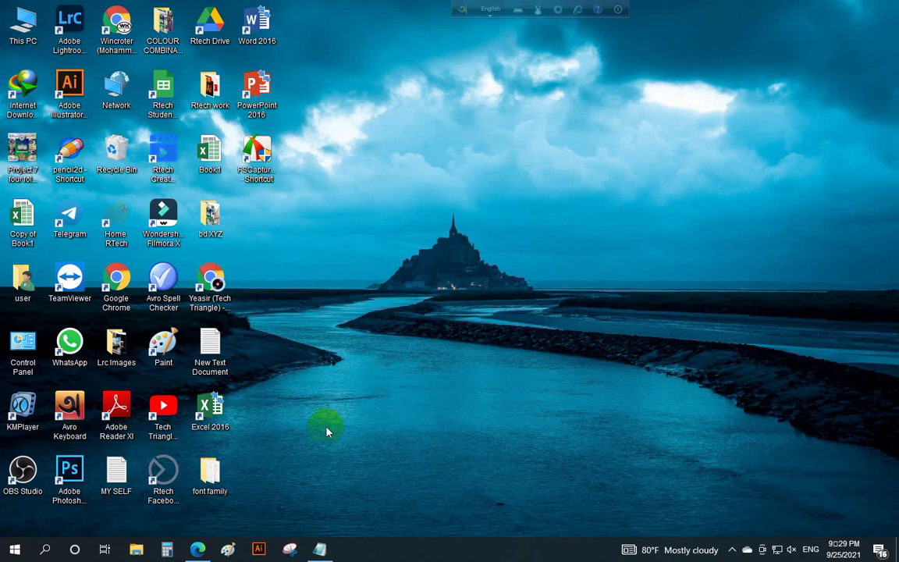
# Step: Share the entire screen in the Google Meet call, hide the sharing banner, then minimize Edge
pyautogui.click(197, 550)
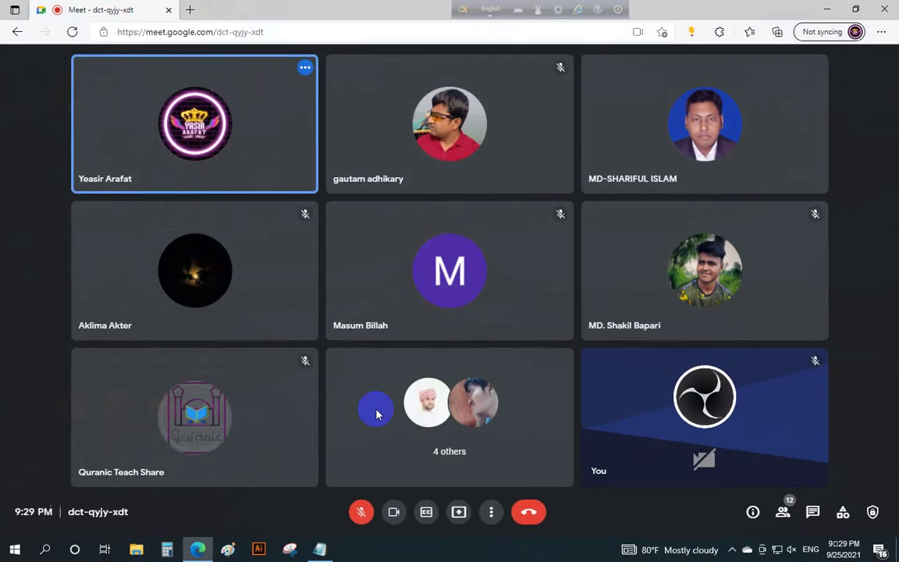
pyautogui.click(459, 512)
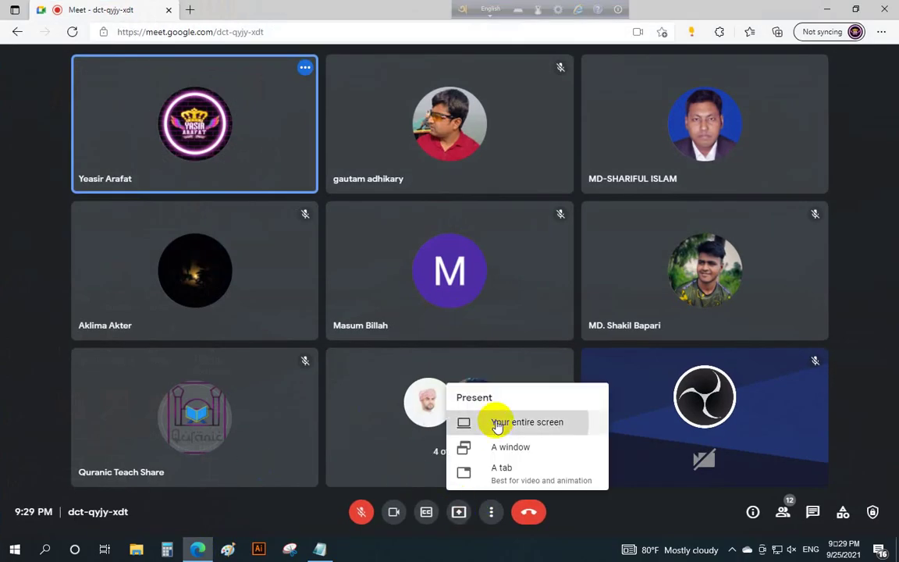
pyautogui.click(497, 423)
pyautogui.click(465, 234)
pyautogui.click(562, 281)
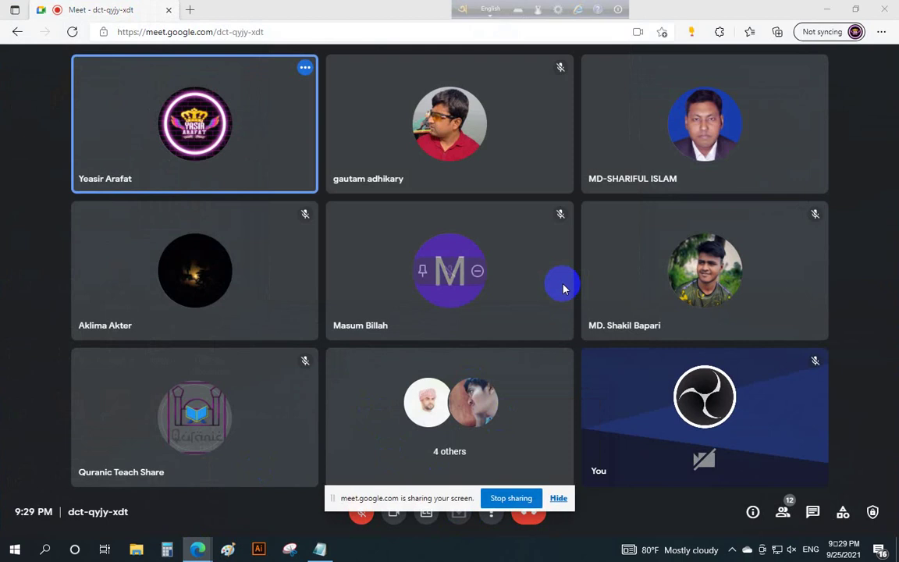
pyautogui.click(559, 500)
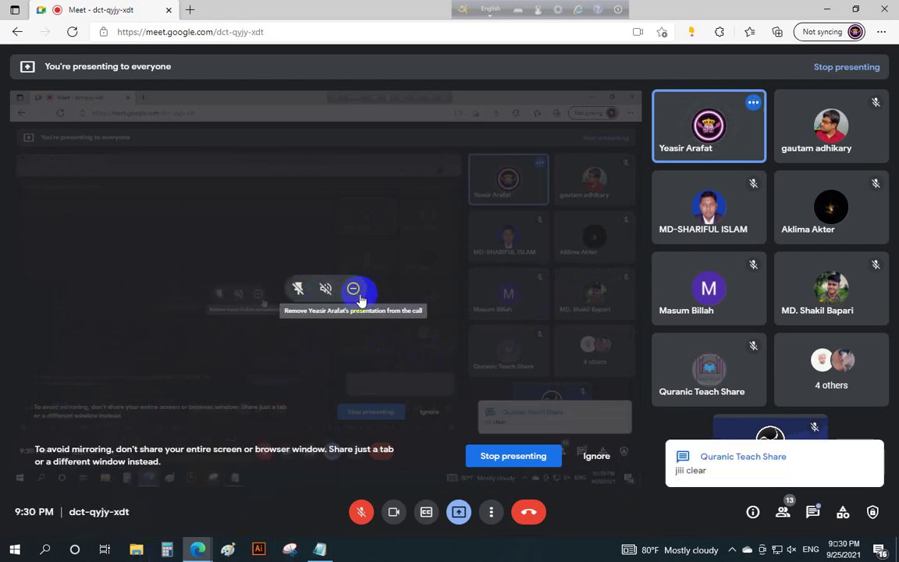
pyautogui.click(827, 10)
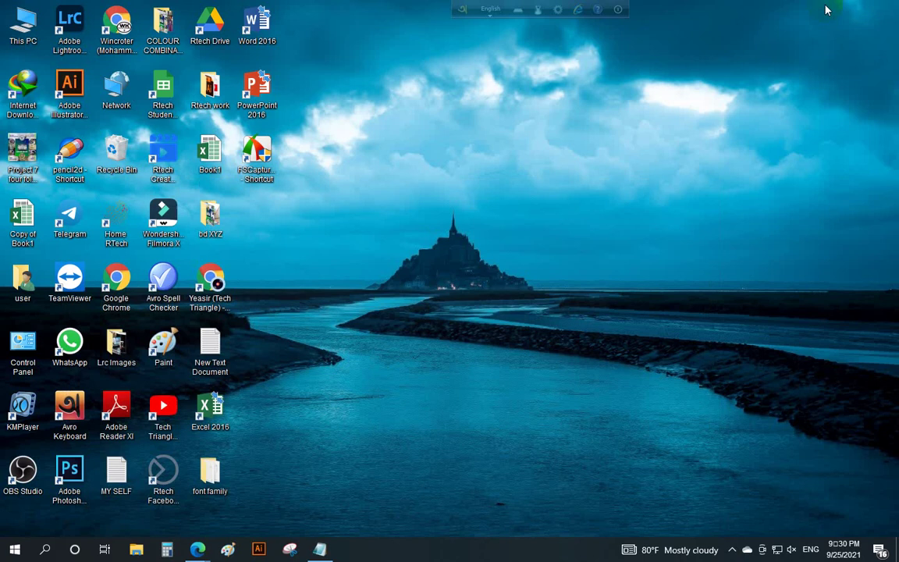
pyautogui.rightClick(381, 94)
pyautogui.click(411, 127)
pyautogui.rightClick(416, 132)
pyautogui.rightClick(436, 170)
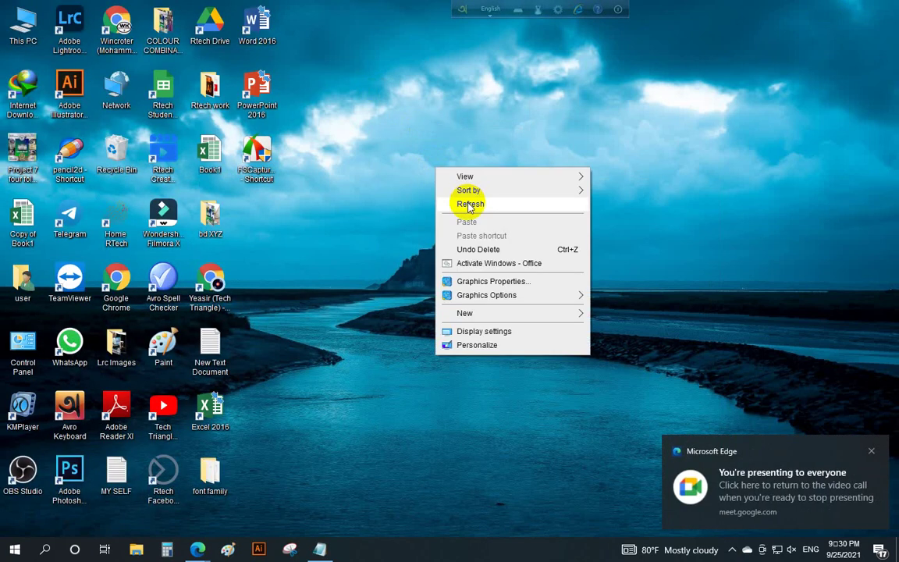
pyautogui.click(466, 202)
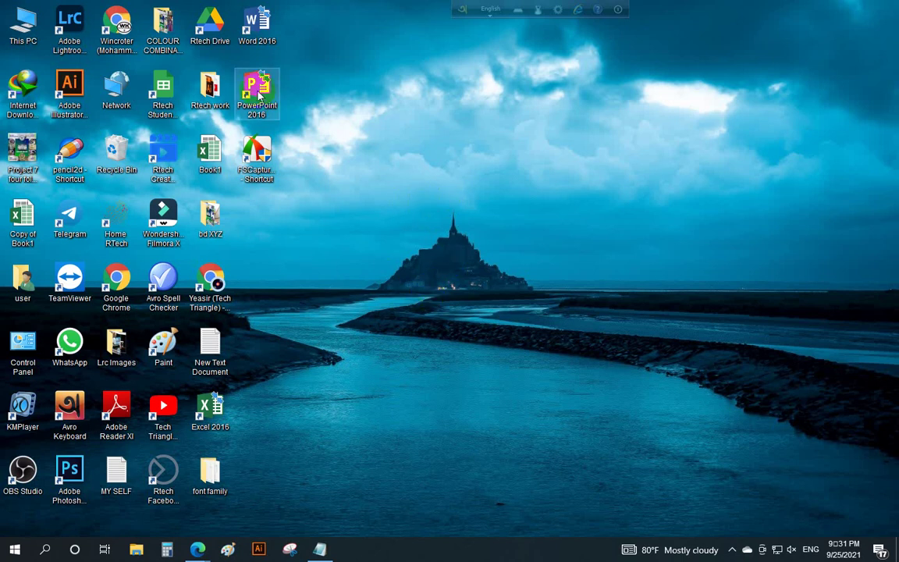
pyautogui.click(455, 226)
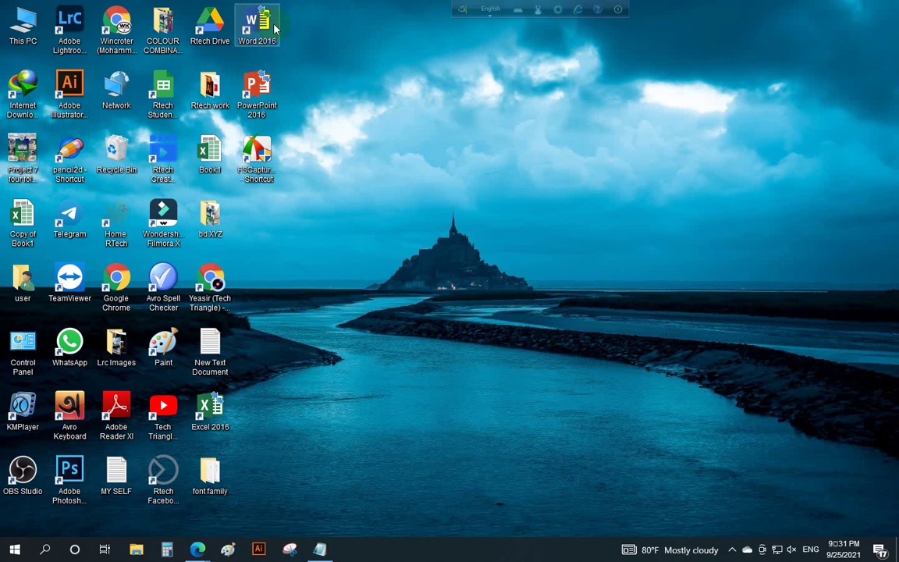
# Step: Create a new Microsoft PowerPoint Presentation on the desktop and name it abc
pyautogui.rightClick(402, 125)
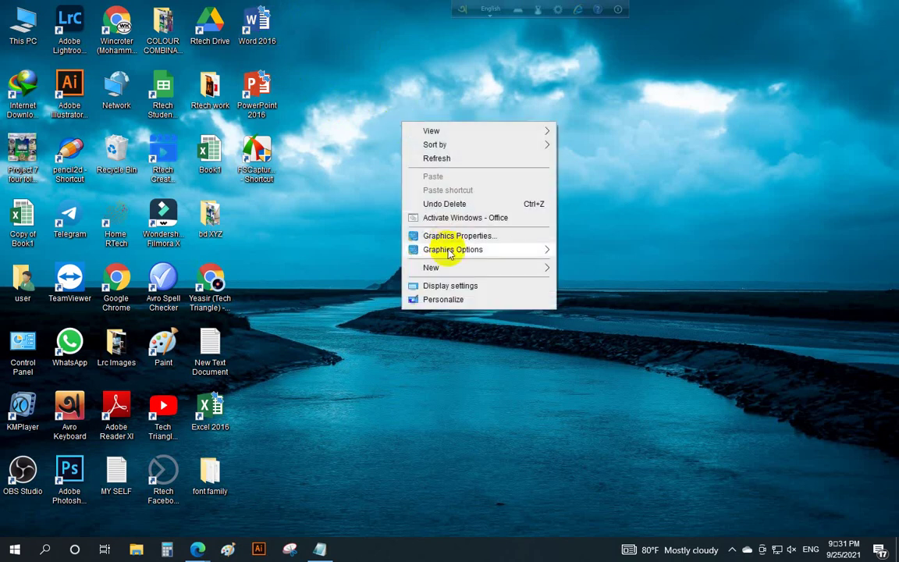
pyautogui.click(450, 268)
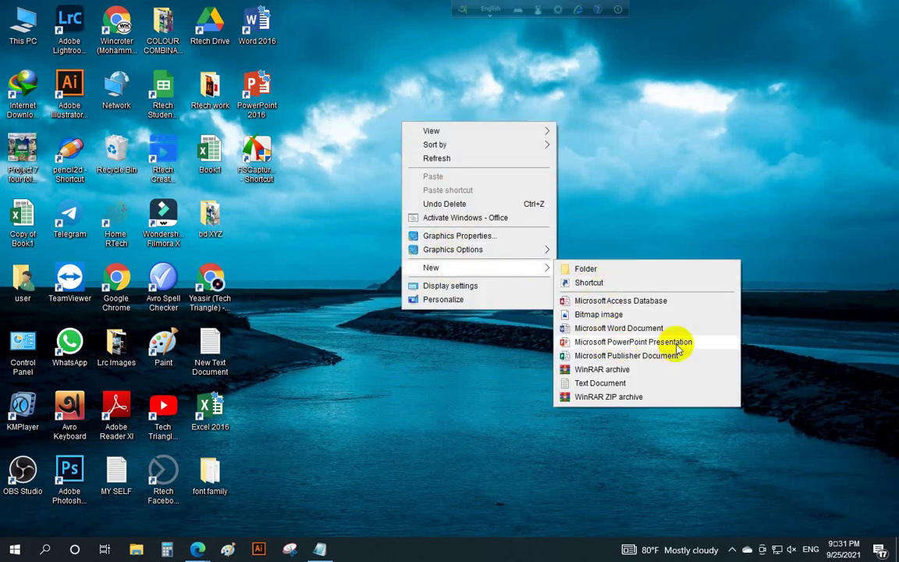
pyautogui.click(617, 344)
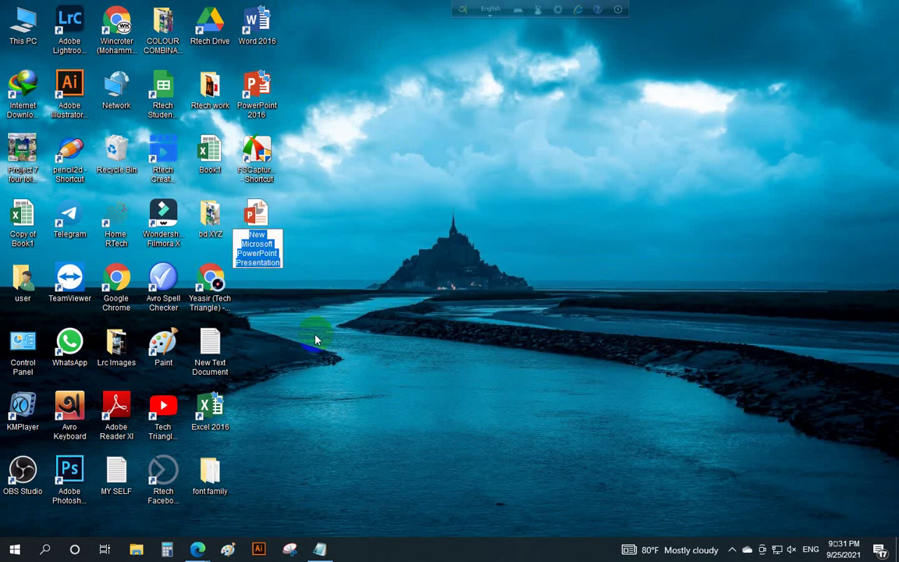
pyautogui.press('BackSpace')
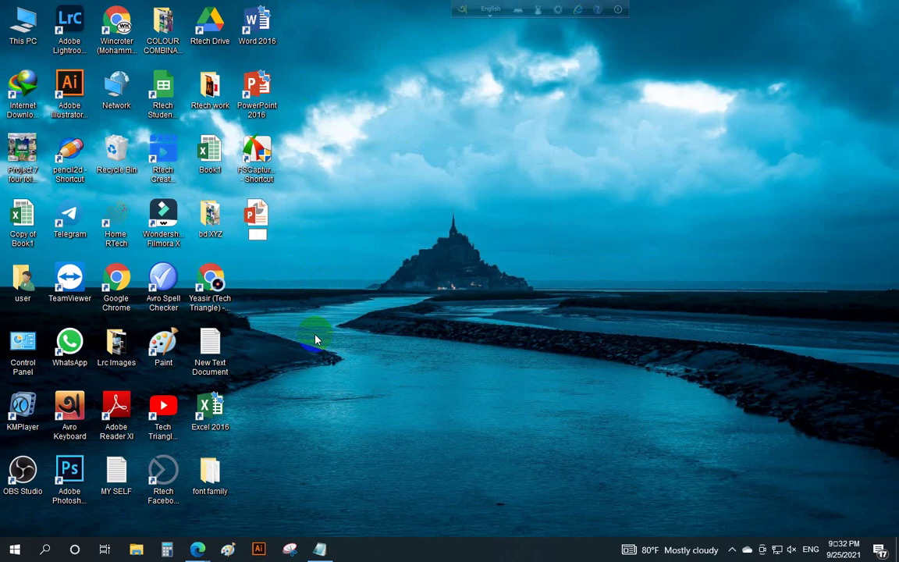
pyautogui.write('a')
pyautogui.write('bc')
# Step: Open abc, dismiss the Activation Wizard, add a title slide, then close PowerPoint without saving
pyautogui.doubleClick(259, 226)
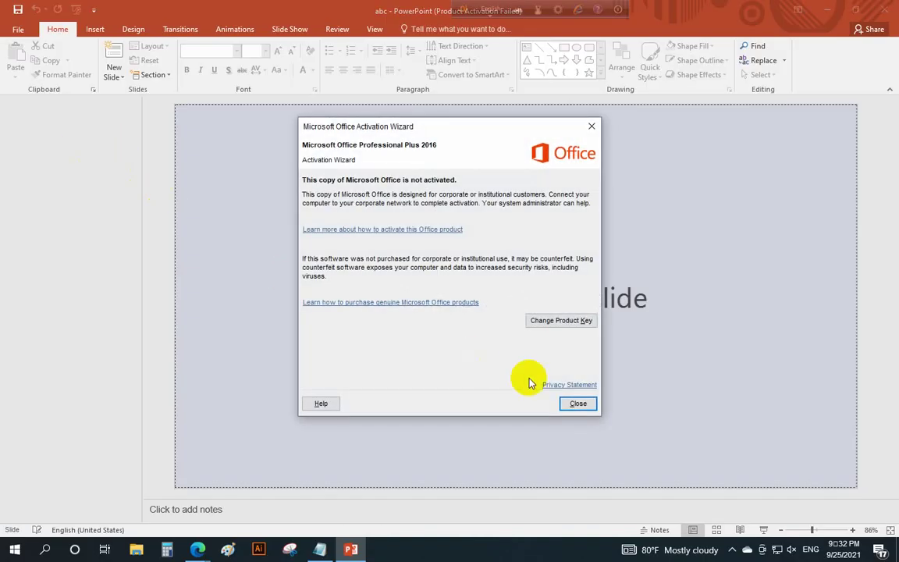
pyautogui.click(578, 404)
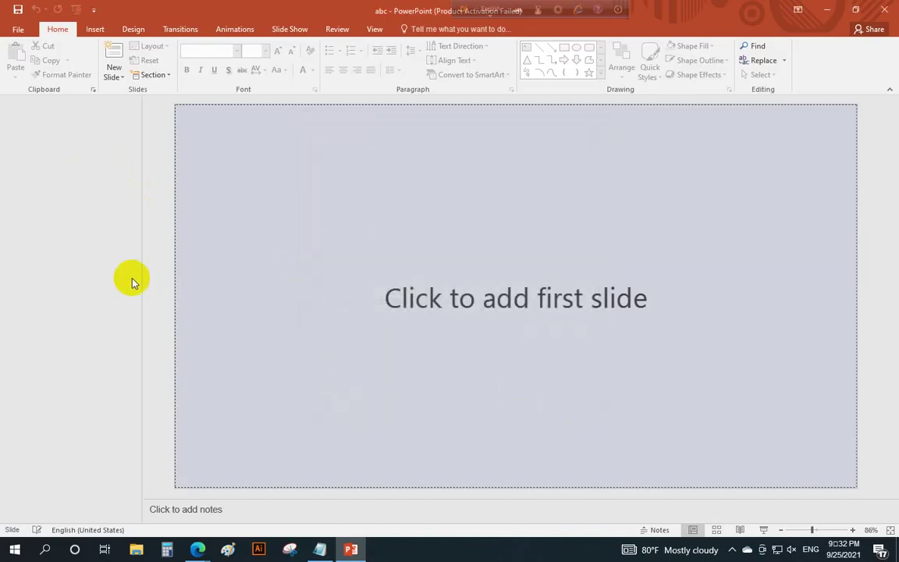
pyautogui.click(282, 298)
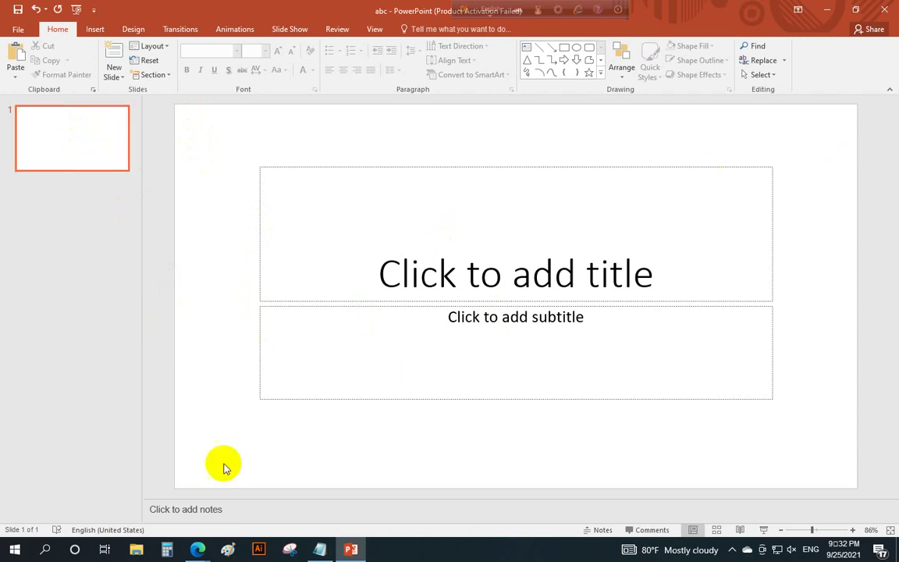
pyautogui.click(887, 11)
pyautogui.click(452, 287)
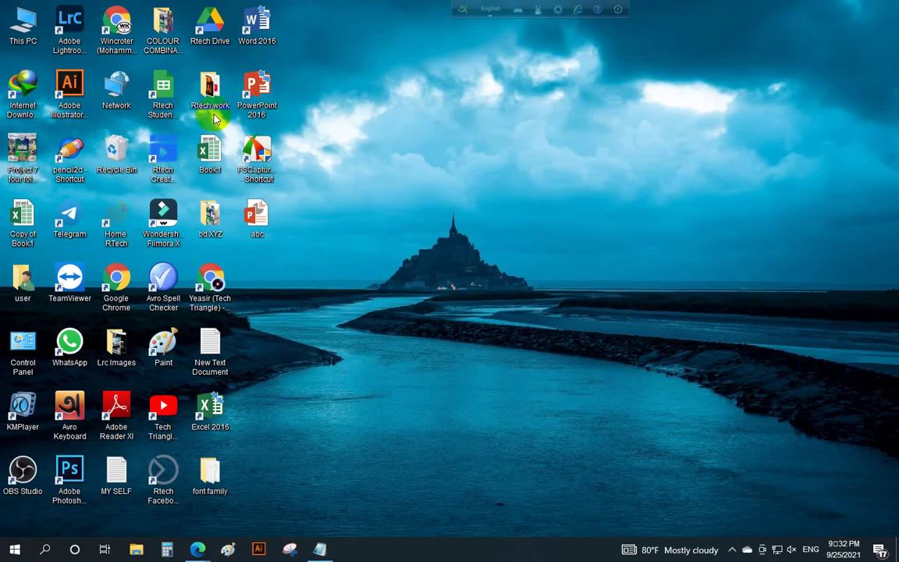
# Step: Launch PowerPoint 2016 from its desktop shortcut and close the Activation Wizard
pyautogui.doubleClick(268, 104)
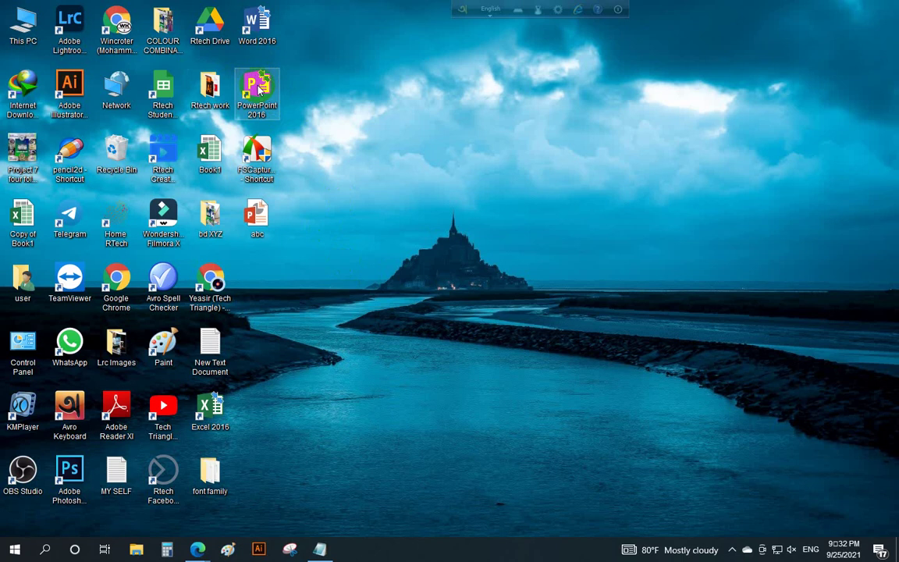
pyautogui.rightClick(259, 89)
pyautogui.click(281, 92)
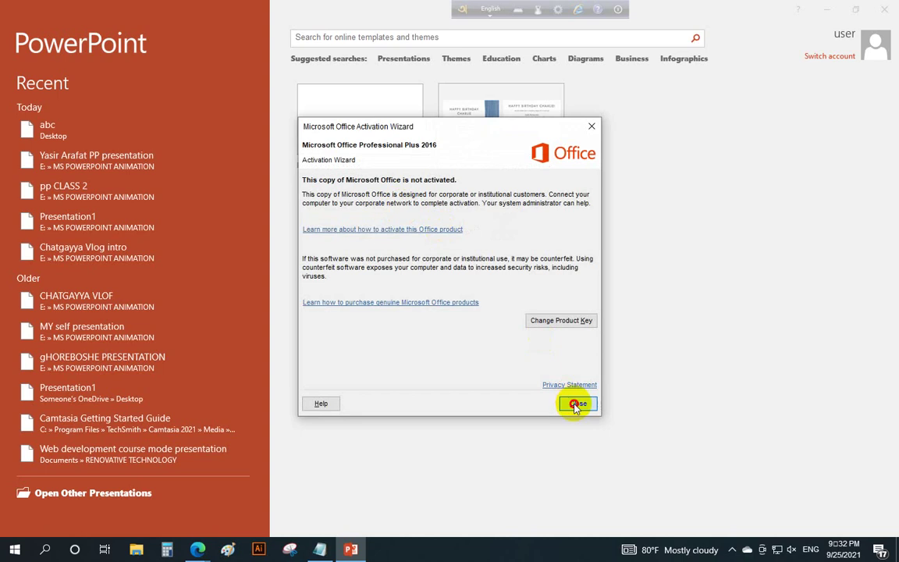
pyautogui.click(578, 404)
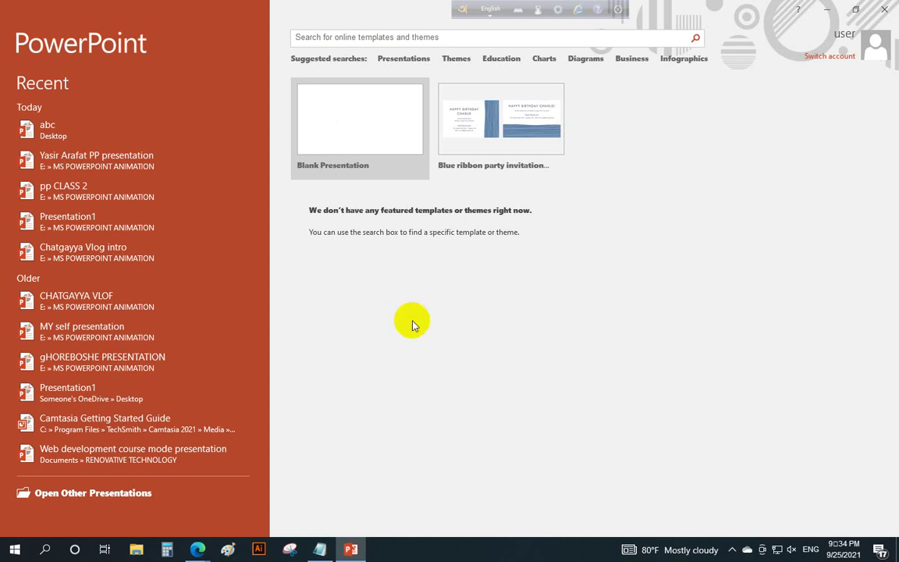
pyautogui.click(359, 164)
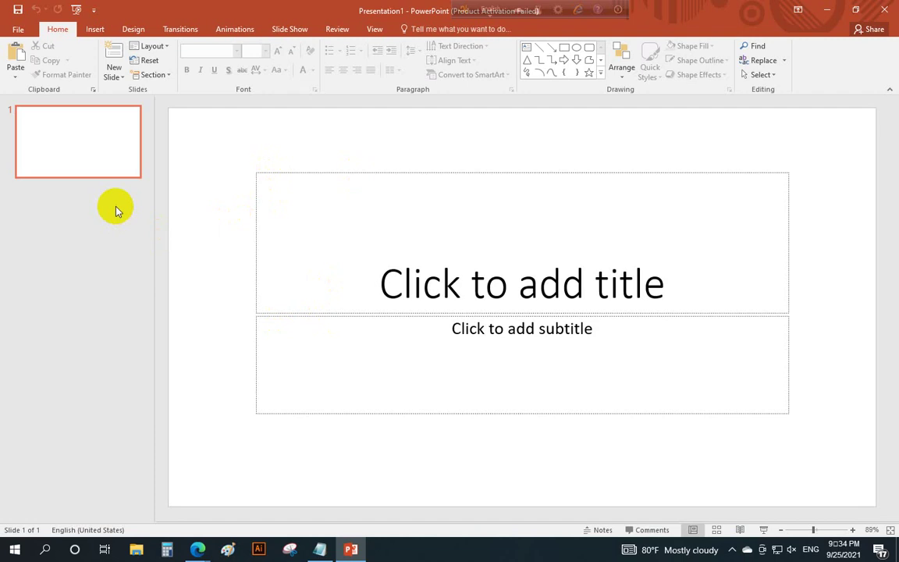
pyautogui.click(79, 145)
pyautogui.click(617, 11)
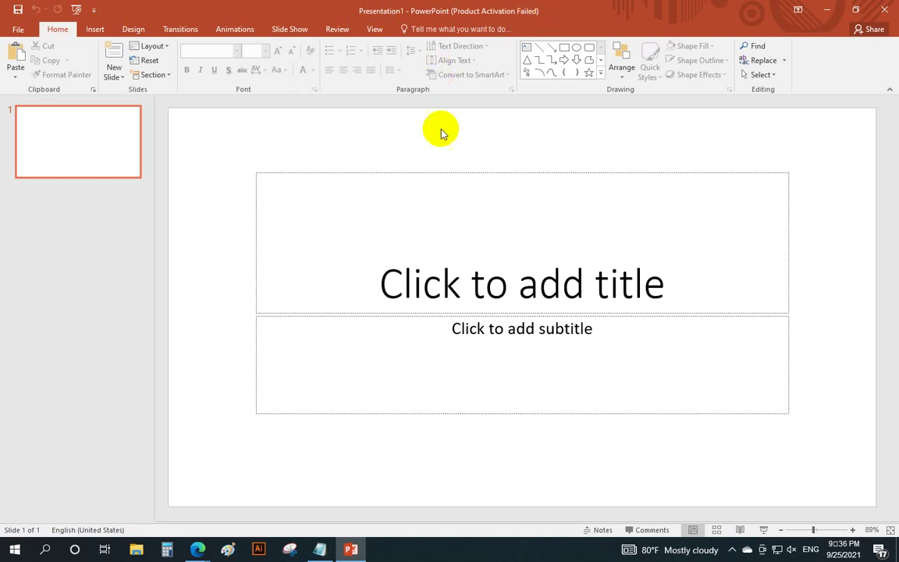
pyautogui.click(371, 6)
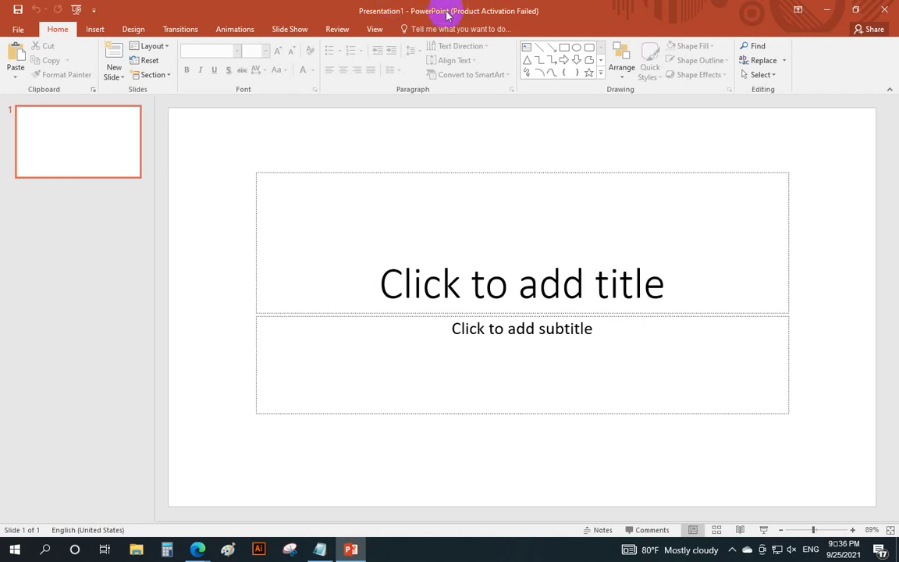
pyautogui.click(798, 10)
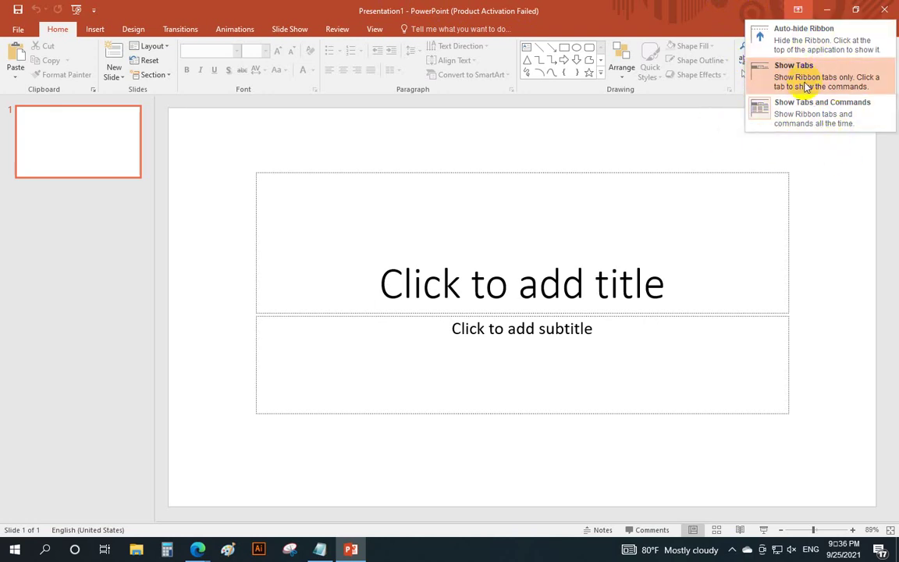
pyautogui.click(693, 136)
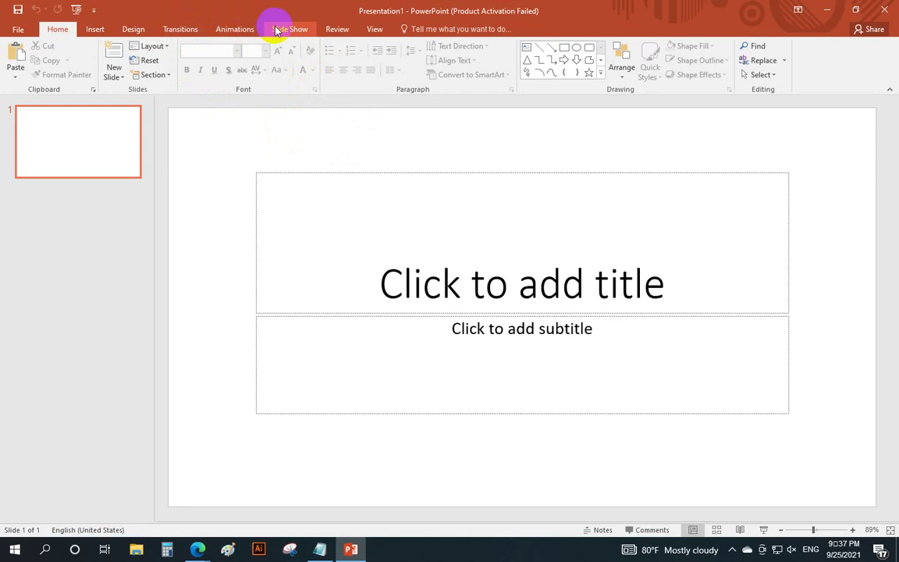
pyautogui.click(177, 29)
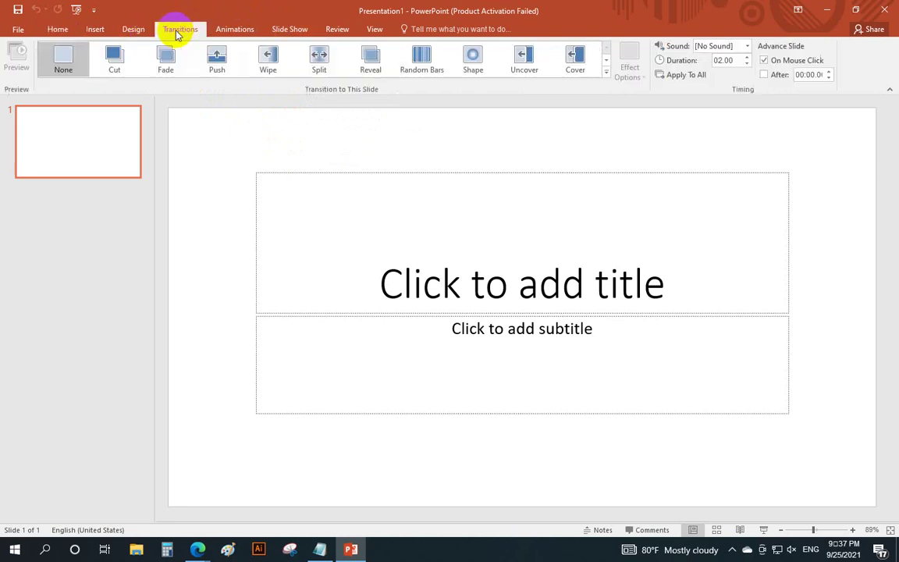
pyautogui.click(233, 33)
pyautogui.click(291, 31)
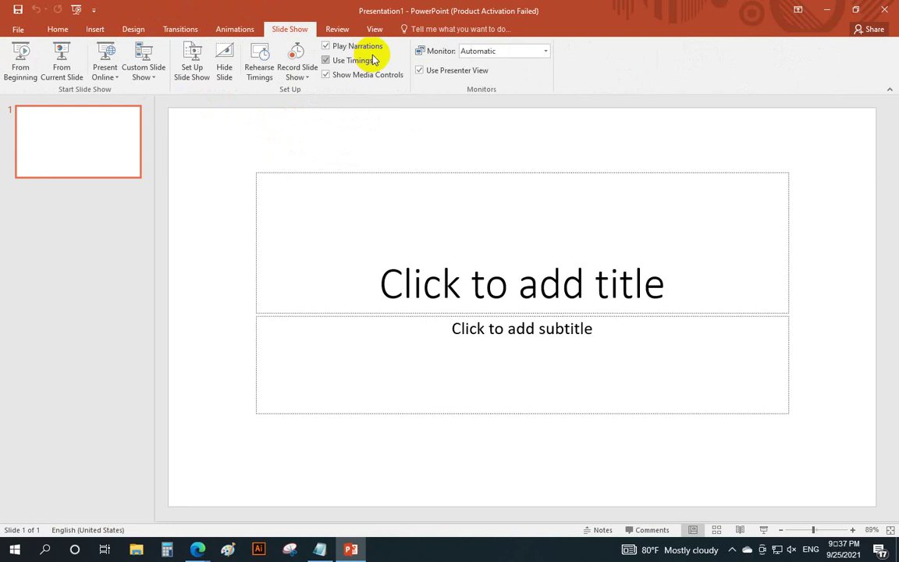
pyautogui.click(220, 33)
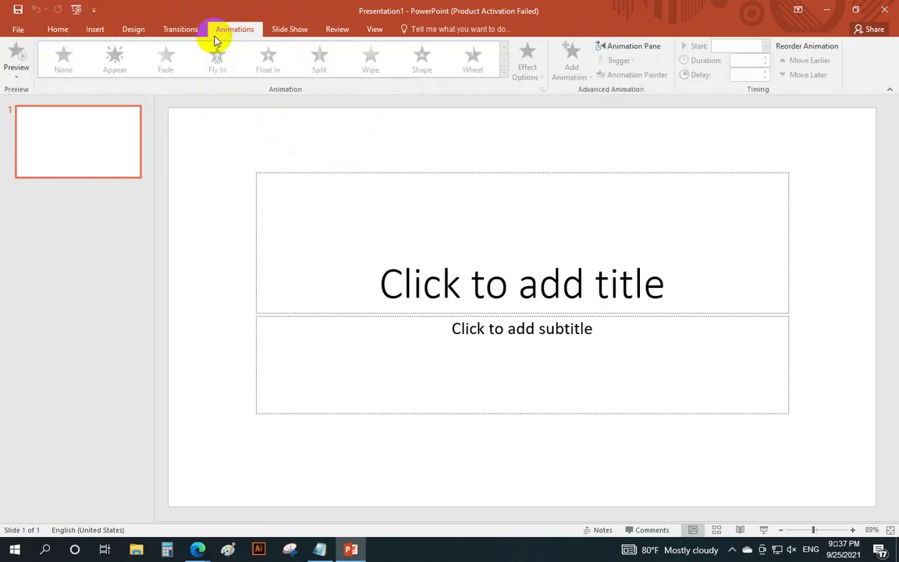
pyautogui.click(185, 31)
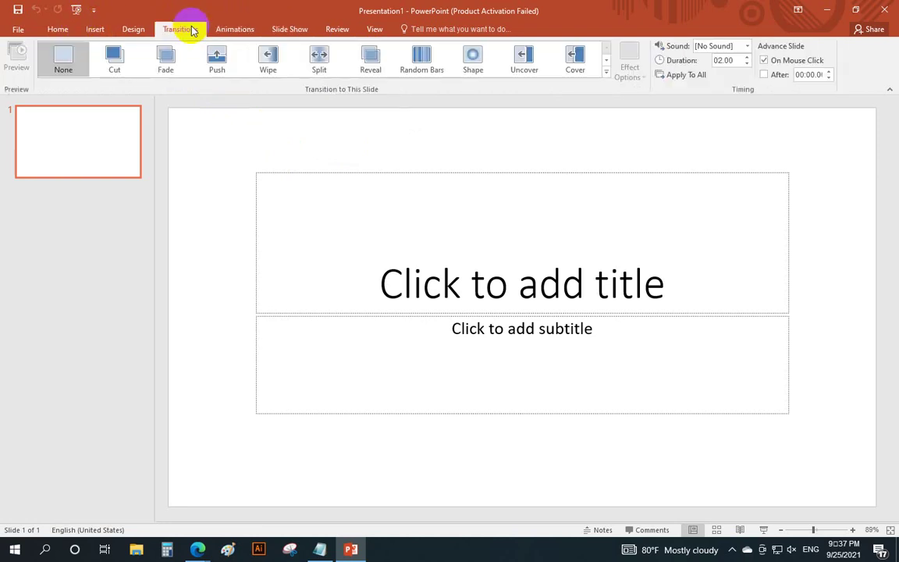
pyautogui.click(55, 33)
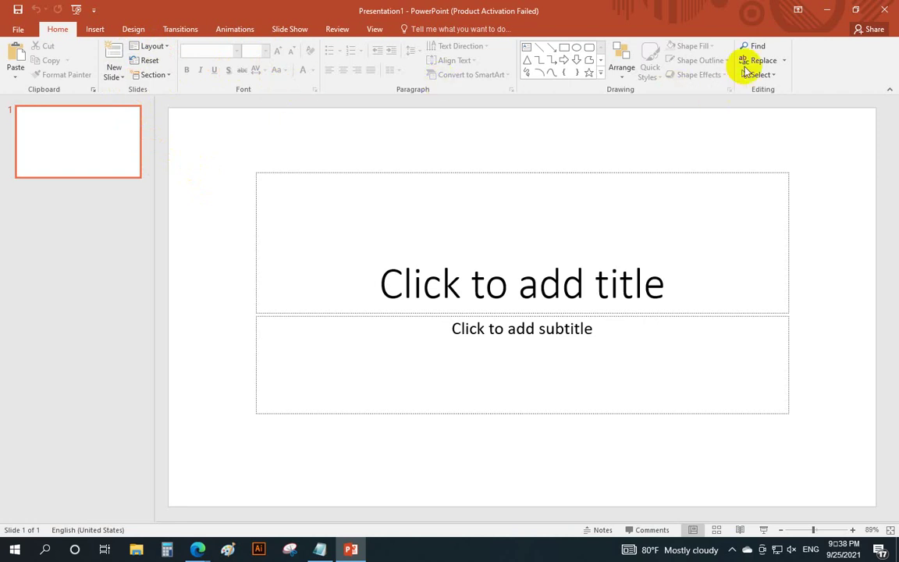
pyautogui.click(758, 47)
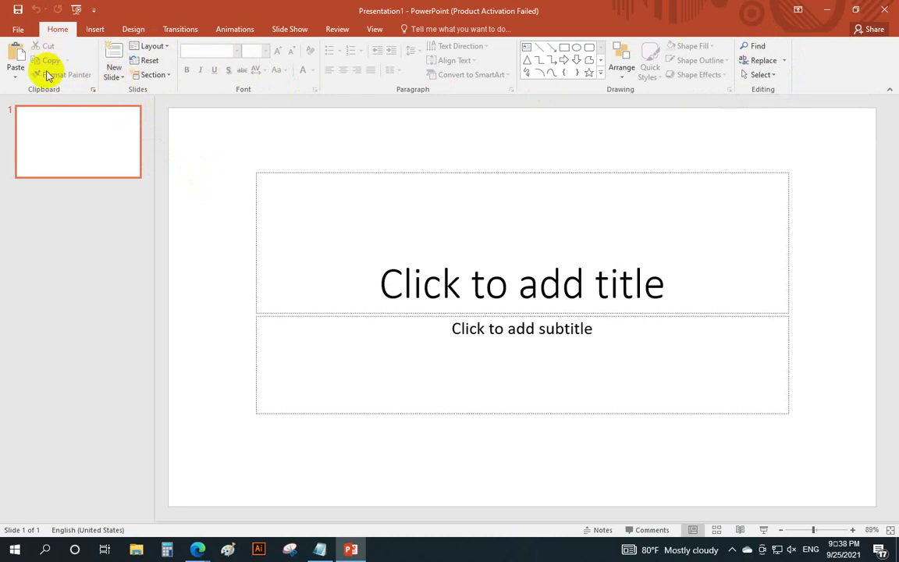
pyautogui.click(21, 51)
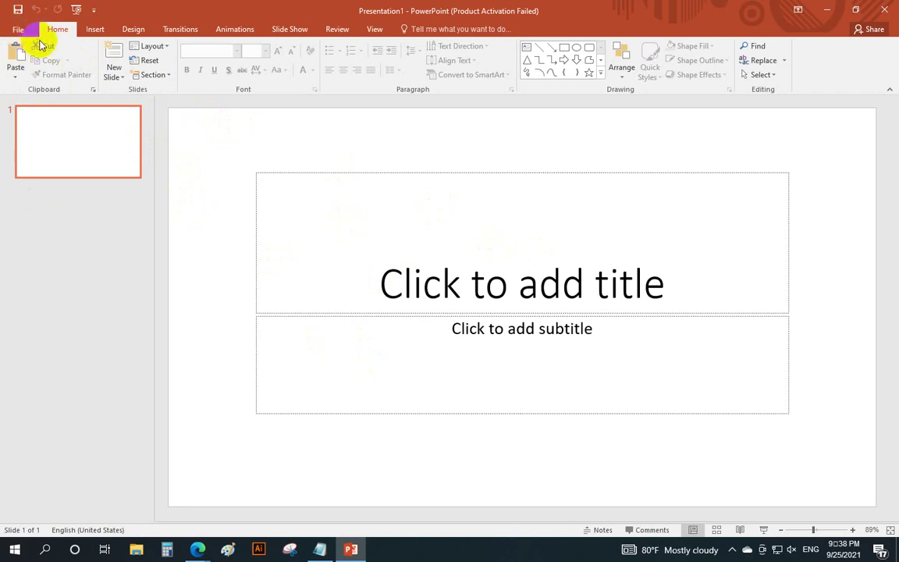
# Step: Fill the title with the =rand(1) 'quick brown fox' paragraph and shrink it to 24 pt
pyautogui.click(665, 287)
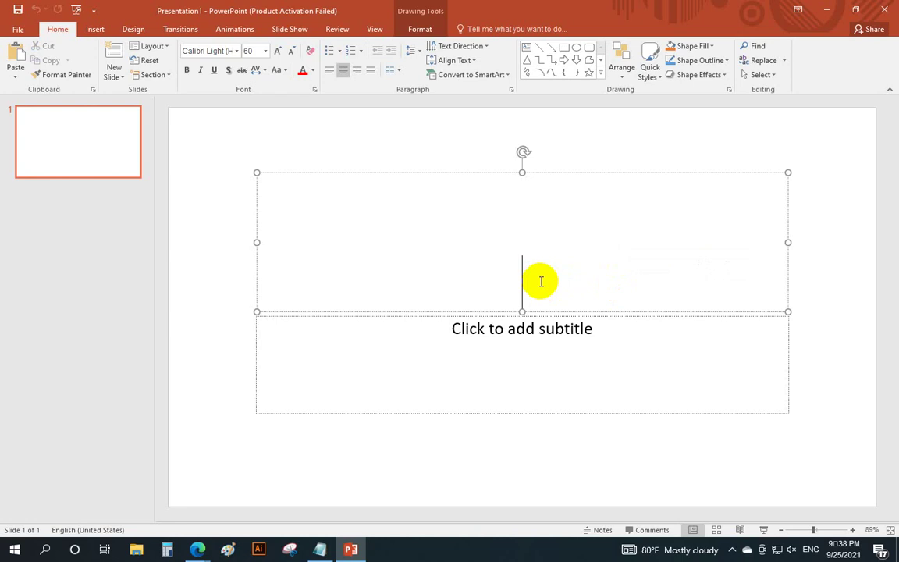
pyautogui.write('=')
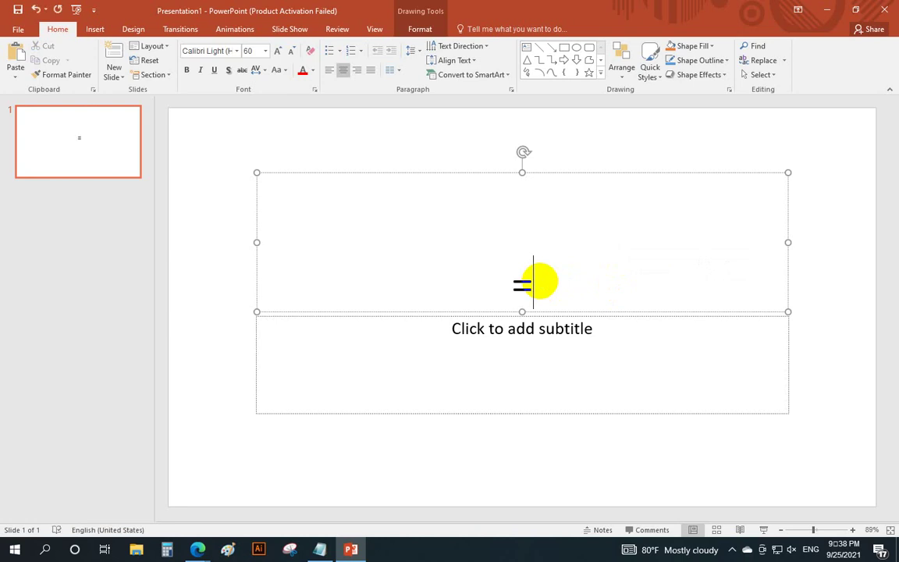
pyautogui.write('rand')
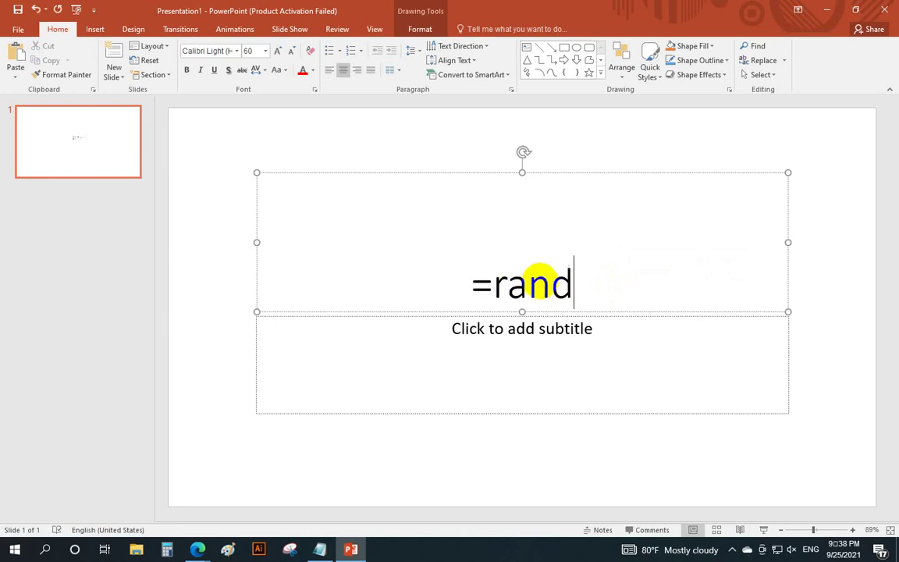
pyautogui.write('(1')
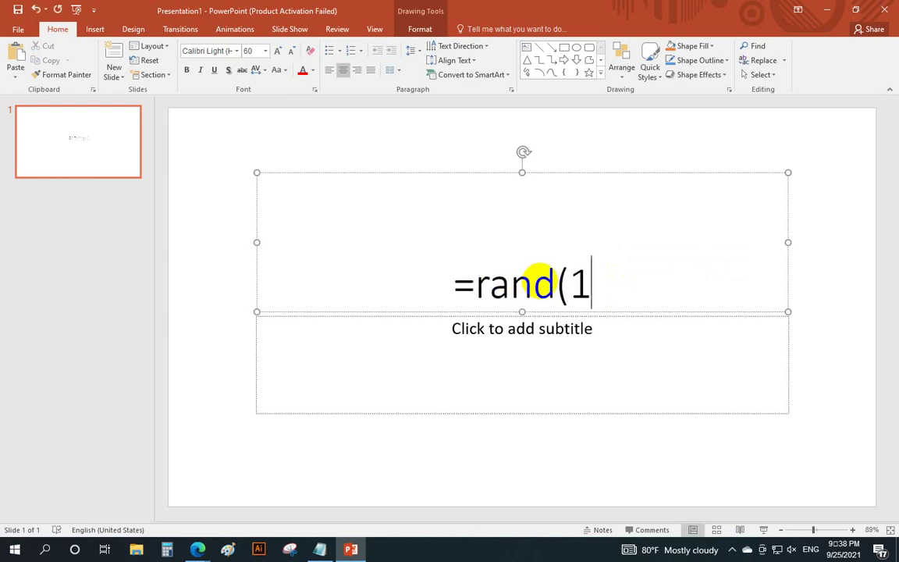
pyautogui.write(')')
pyautogui.press('Return')
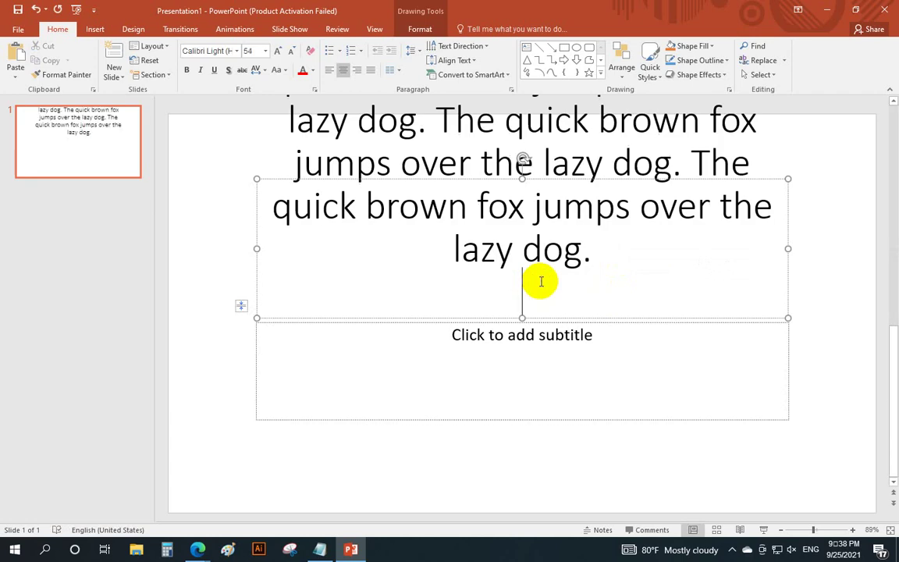
pyautogui.hotkey('shift', 'Left')
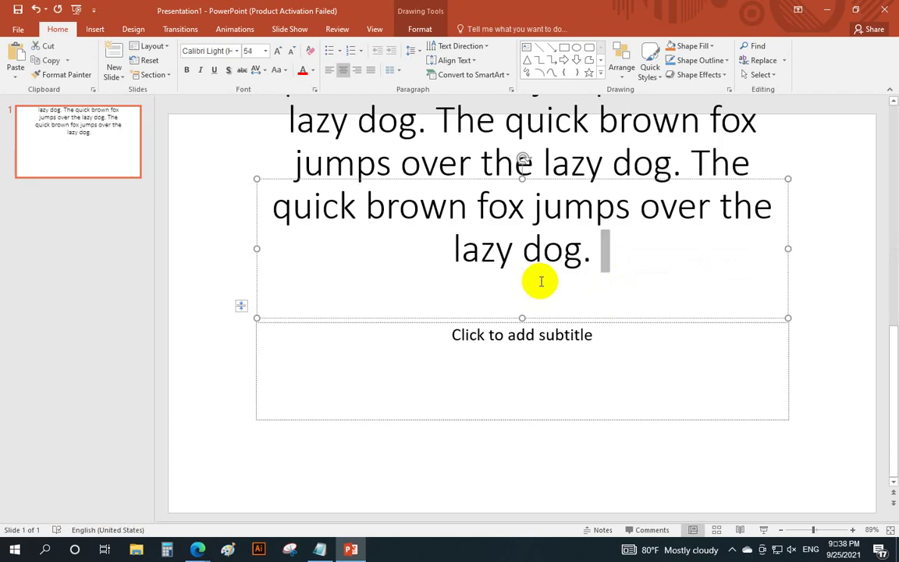
pyautogui.hotkey('shift', 'Left')
pyautogui.hotkey('ctrl', 'a')
pyautogui.hotkey('ctrl', 'shift', ',')
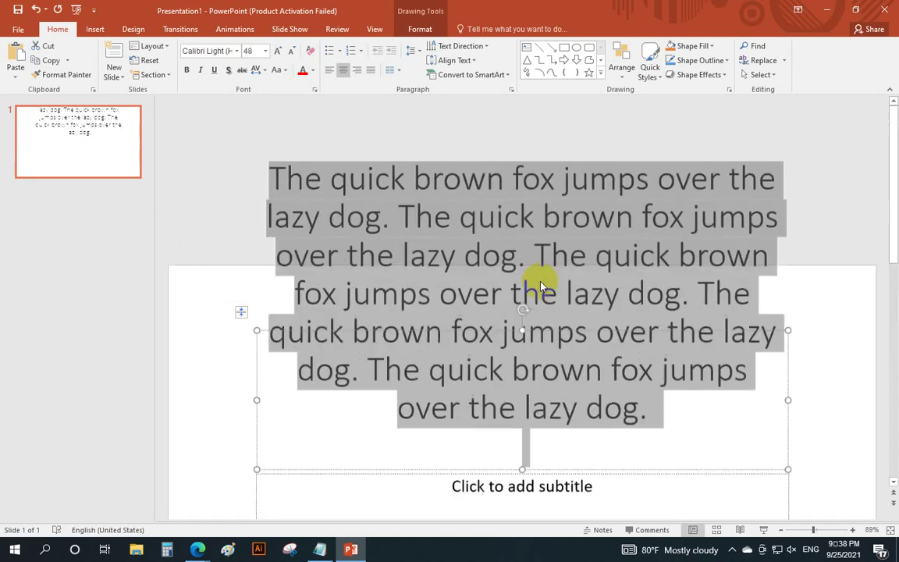
pyautogui.hotkey('ctrl', 'shift', ',')
pyautogui.hotkey('ctrl', 'shift', ',')
pyautogui.hotkey('ctrl', 'shift', ',')
pyautogui.hotkey('ctrl', 'shift', ',')
pyautogui.hotkey('ctrl', 'shift', ',')
pyautogui.hotkey('ctrl', 'shift', ',')
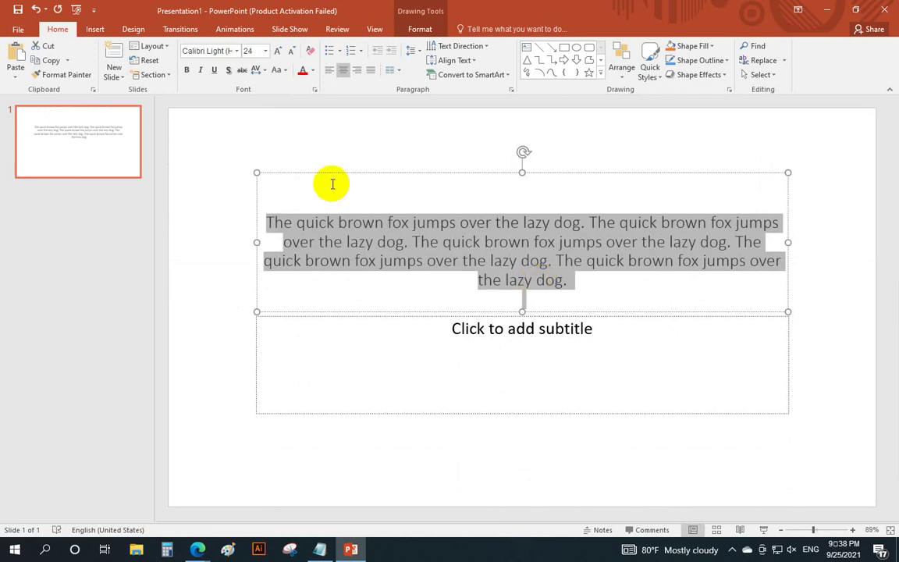
pyautogui.click(48, 47)
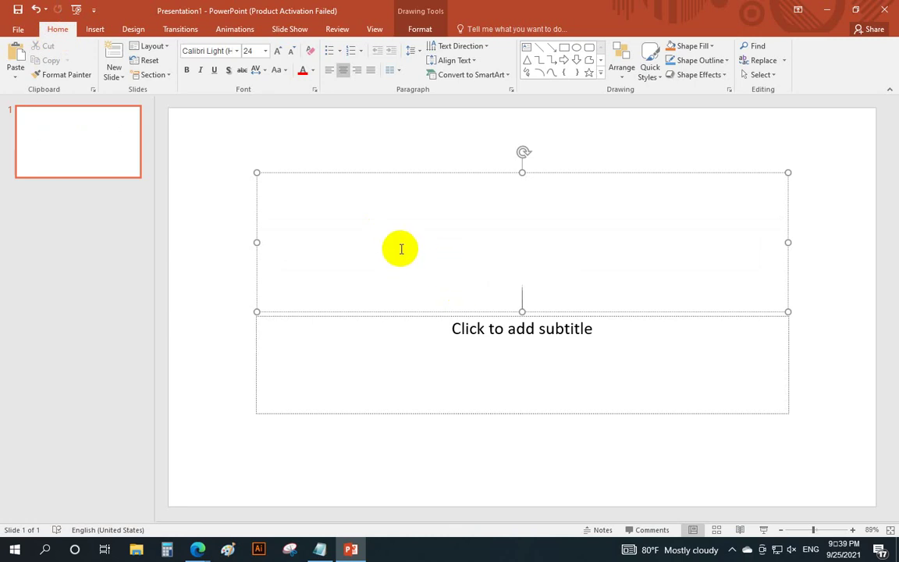
pyautogui.write('The quick brown fox jumps over the lazy dog. The quick brown fox jumps over the lazy dog. The quick brown fox jumps over the lazy dog. The quick brown fox jumps over the lazy dog.')
pyautogui.hotkey('ctrl', 'a')
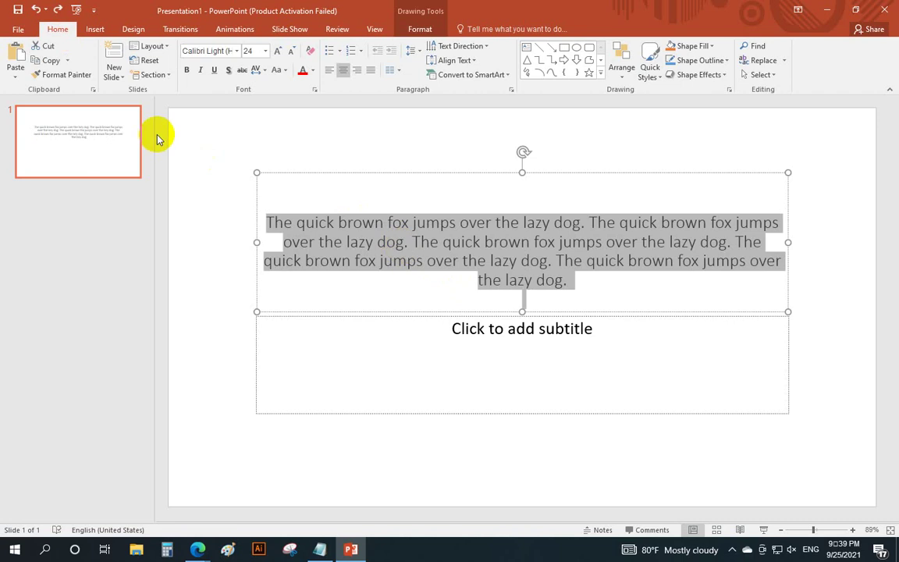
# Step: Copy the title paragraph into the subtitle placeholder, then reselect the title paragraph
pyautogui.click(67, 60)
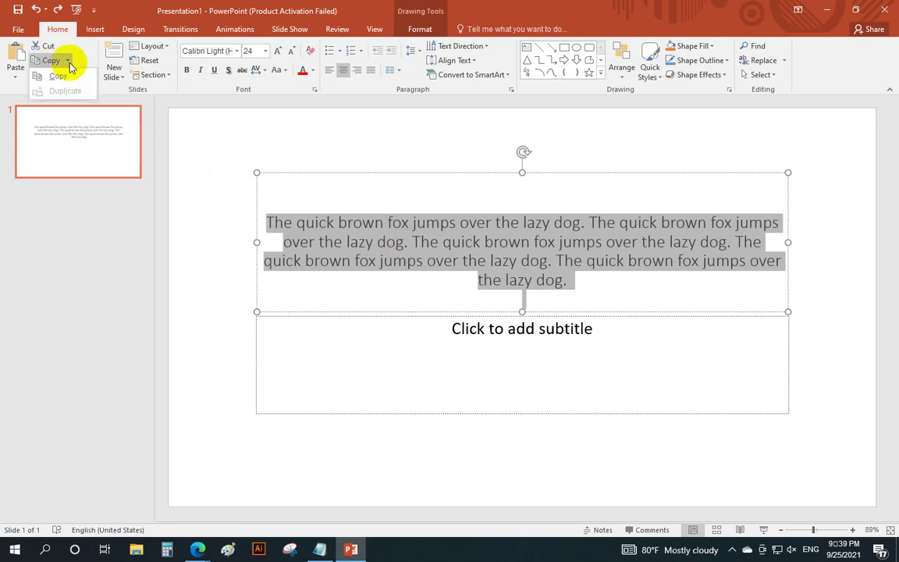
pyautogui.click(59, 77)
pyautogui.click(462, 338)
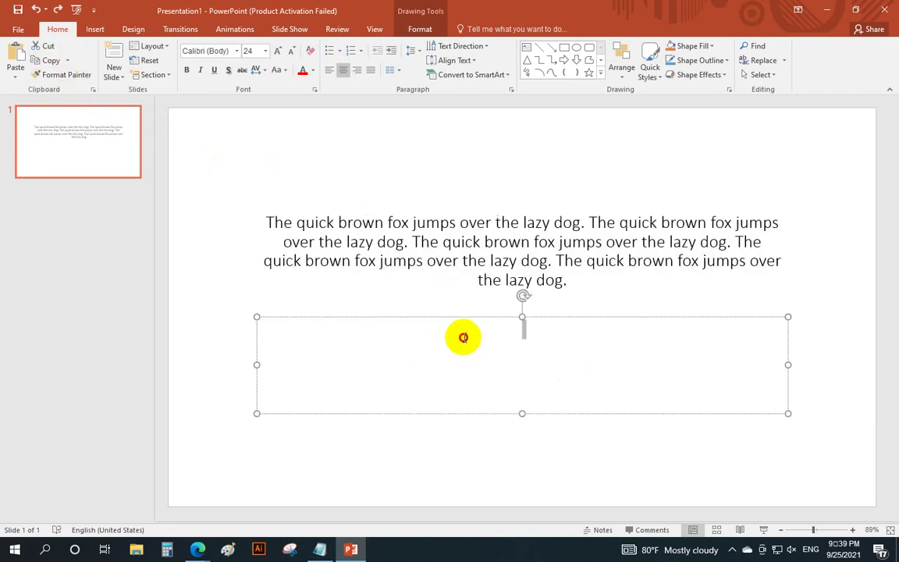
pyautogui.write('The quick brown fox jumps over the lazy dog. The quick brown fox jumps over the lazy dog. The quick brown fox jumps over the lazy dog. The quick brown fox jumps over the lazy dog.')
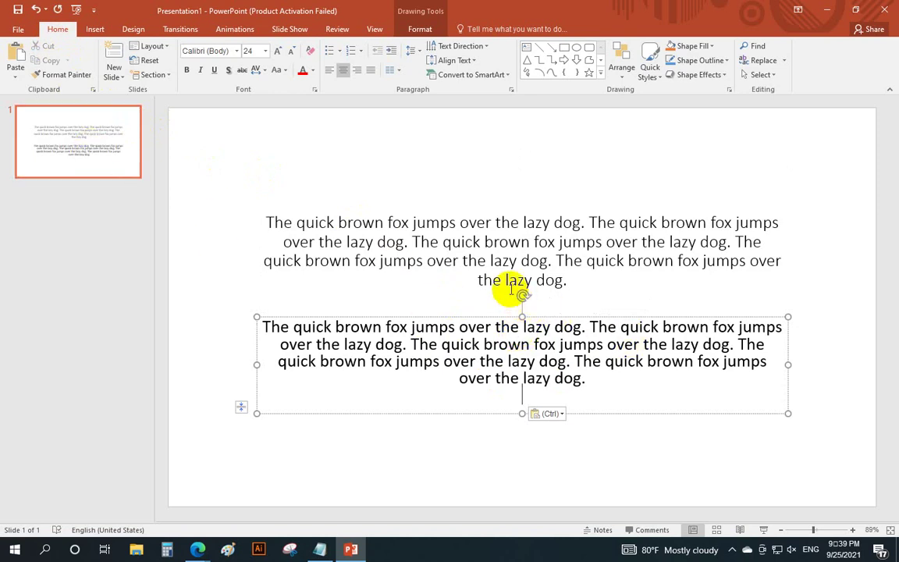
pyautogui.click(566, 280)
pyautogui.moveTo(570, 281); pyautogui.dragTo(267, 215)
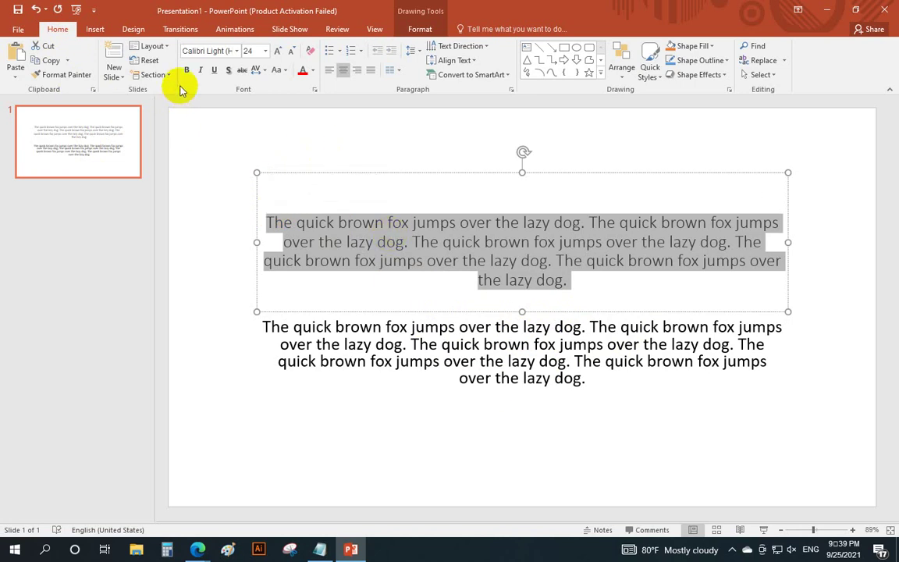
# Step: Make the title paragraph bold, italic, underlined, blue Adobe Arabic text
pyautogui.click(237, 51)
pyautogui.click(223, 122)
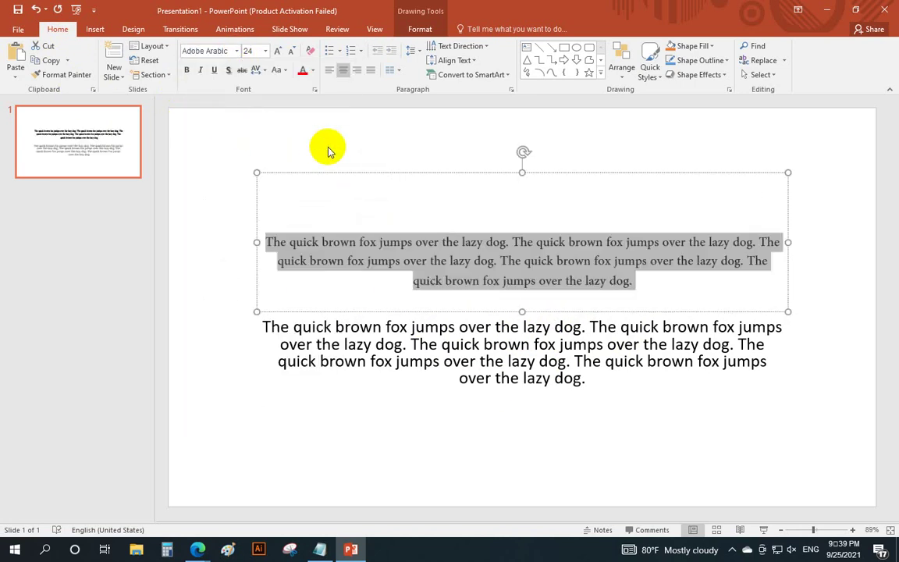
pyautogui.click(187, 69)
pyautogui.click(201, 70)
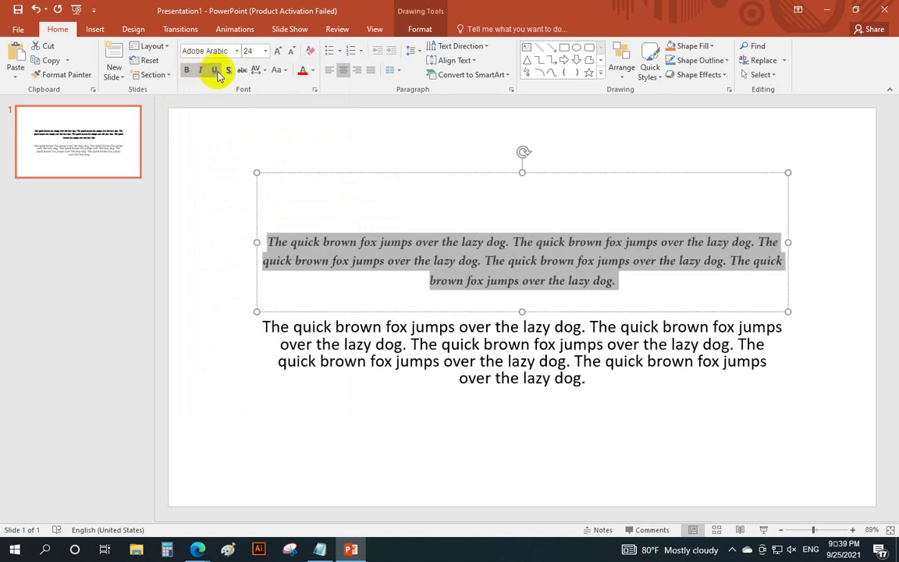
pyautogui.click(216, 70)
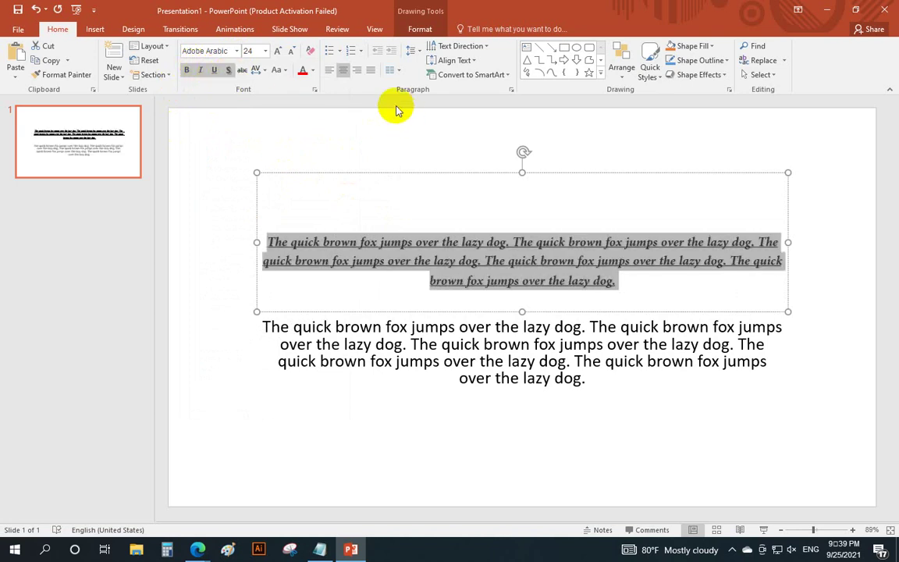
pyautogui.click(313, 70)
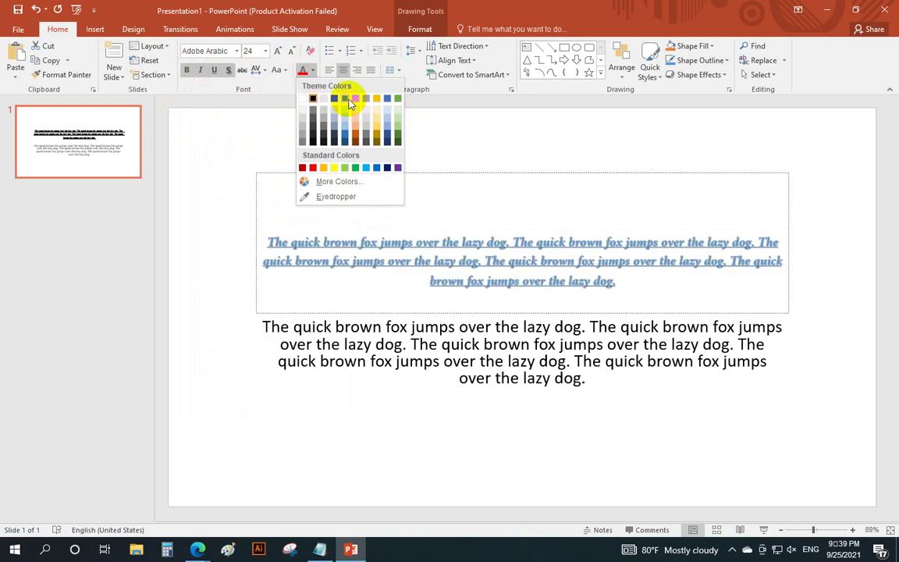
pyautogui.click(345, 97)
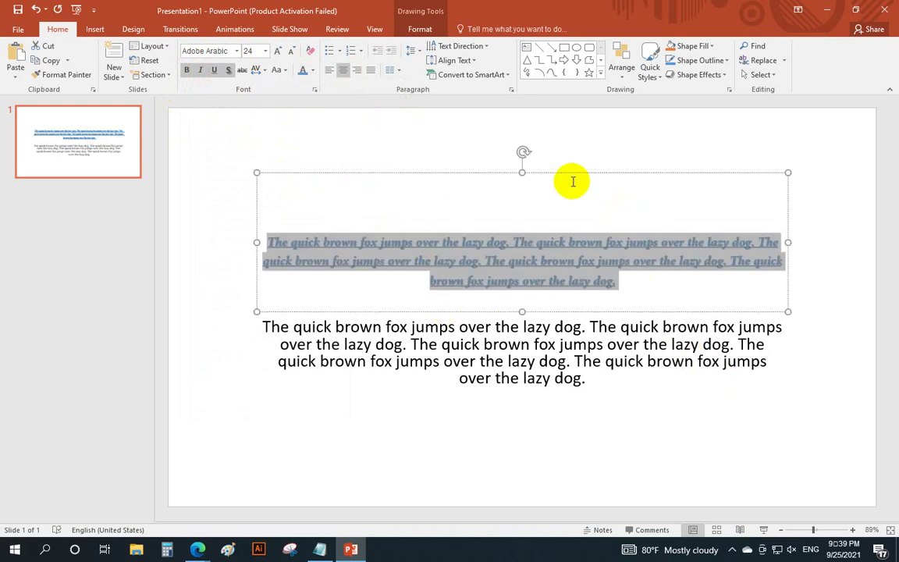
pyautogui.click(263, 323)
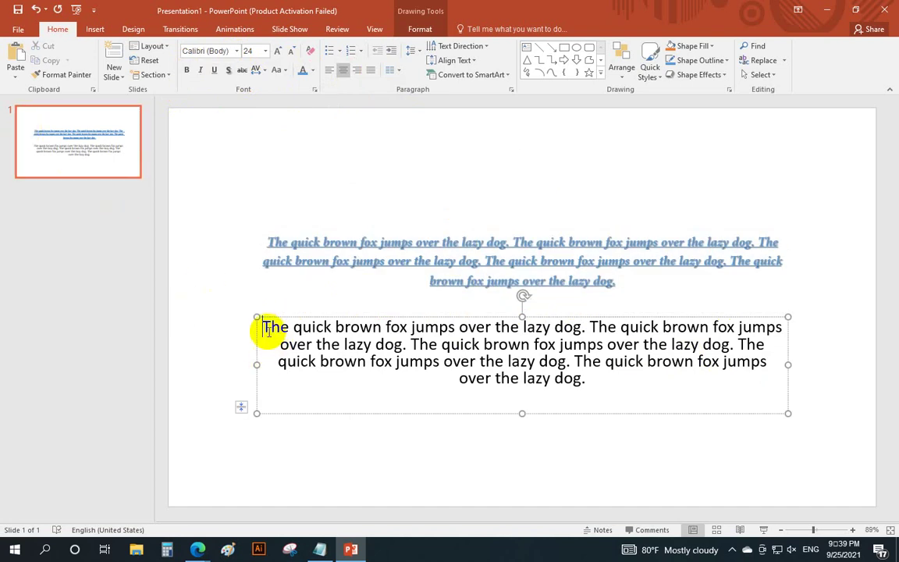
# Step: Apply the title paragraph's formatting to the subtitle paragraph with Format Painter
pyautogui.moveTo(263, 327); pyautogui.dragTo(527, 402)
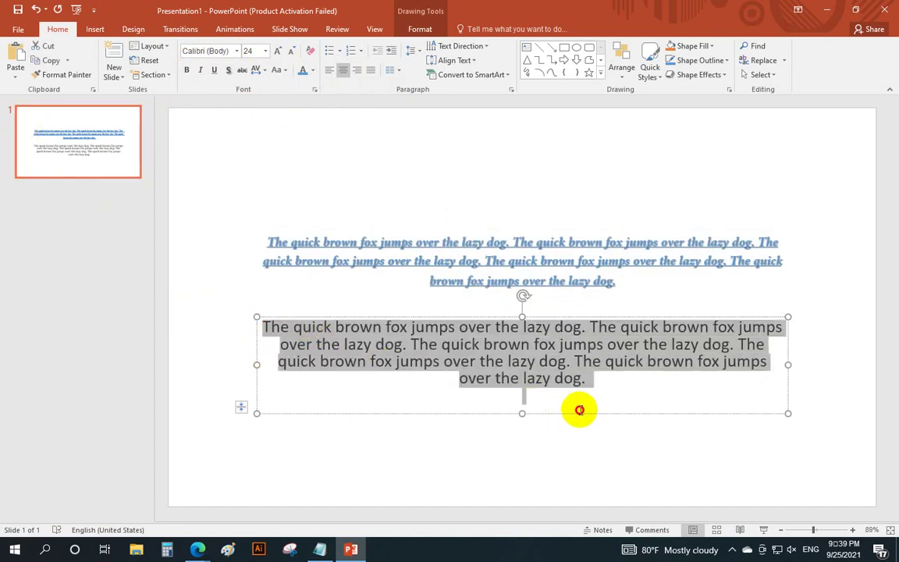
pyautogui.click(321, 375)
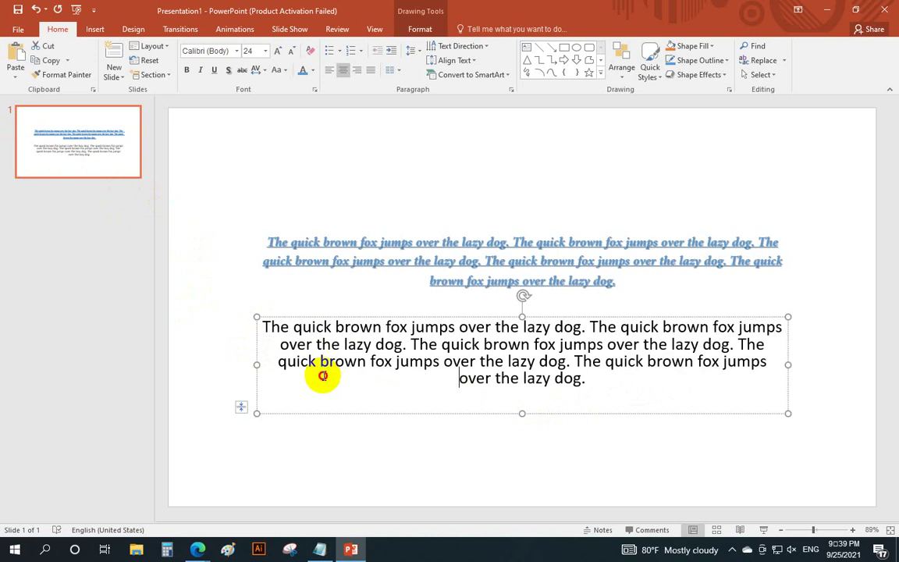
pyautogui.click(63, 75)
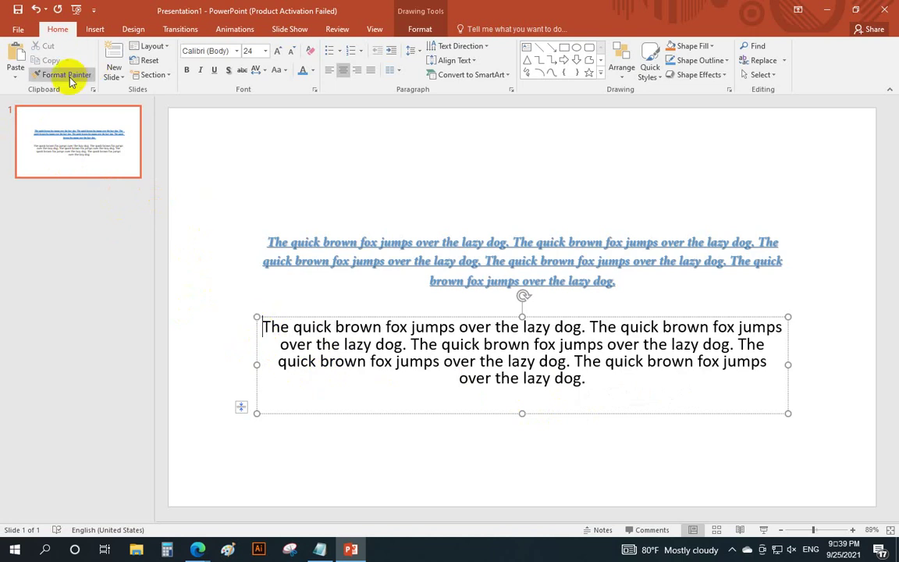
pyautogui.moveTo(628, 287)
pyautogui.mouseDown()
pyautogui.moveTo(517, 287)
pyautogui.moveTo(266, 240)
pyautogui.mouseUp()
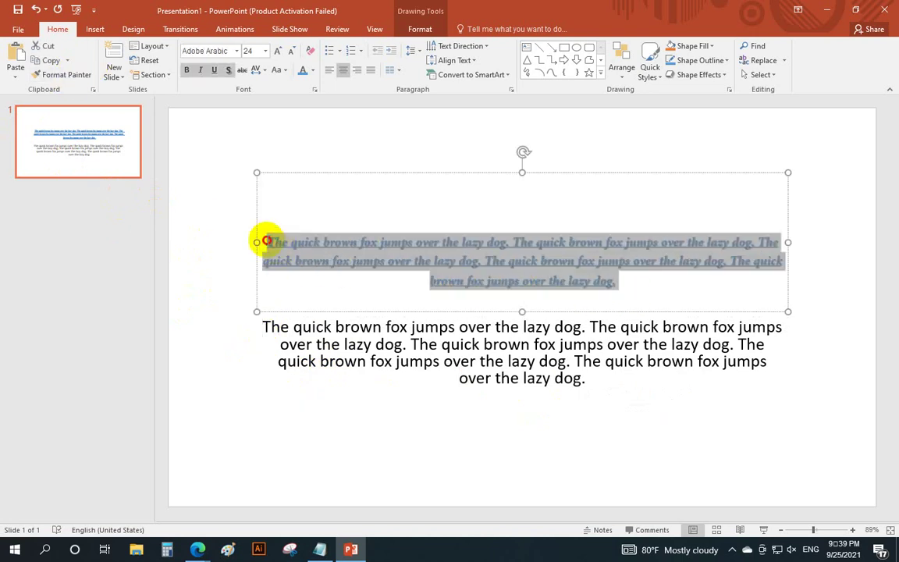
pyautogui.click(78, 78)
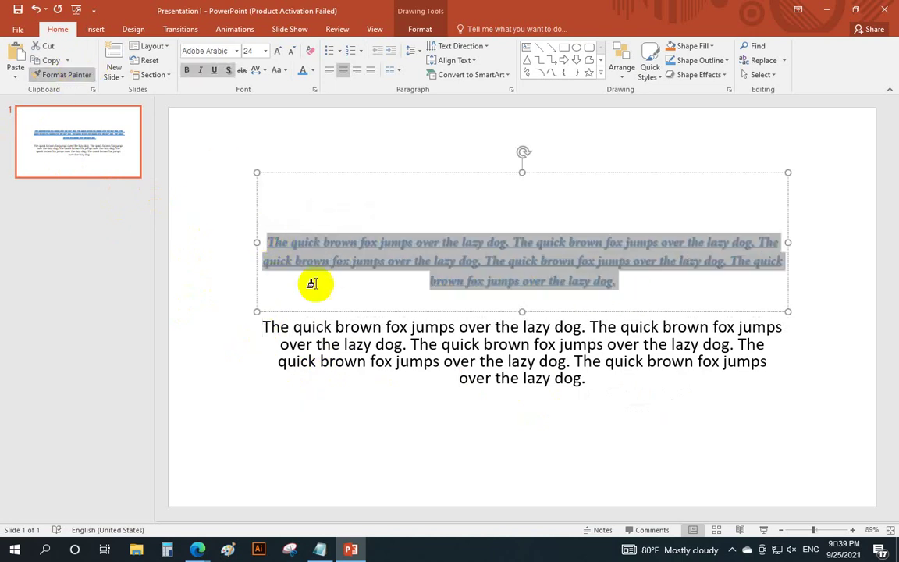
pyautogui.moveTo(263, 326); pyautogui.dragTo(595, 381)
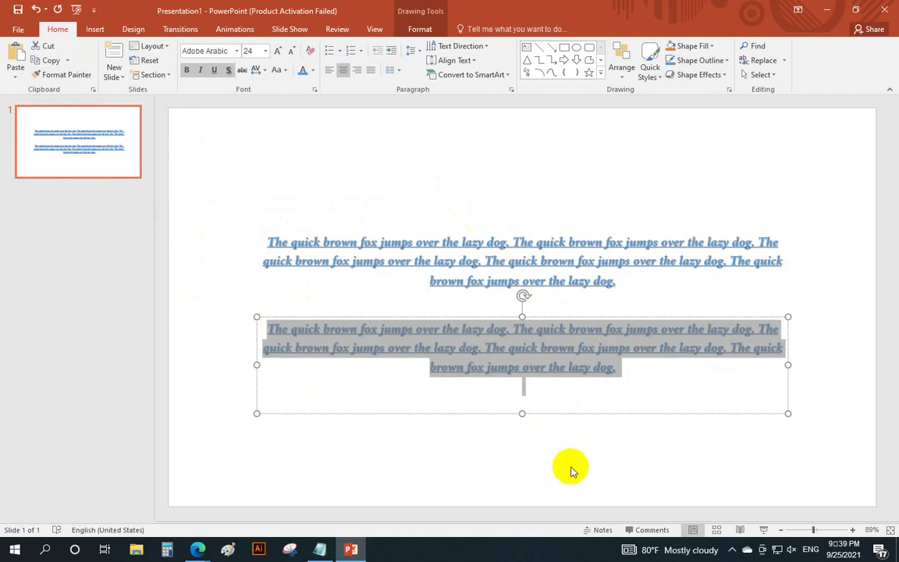
# Step: Copy the words 'dog.' and 'jumps' from the subtitle onto the Clipboard
pyautogui.click(94, 93)
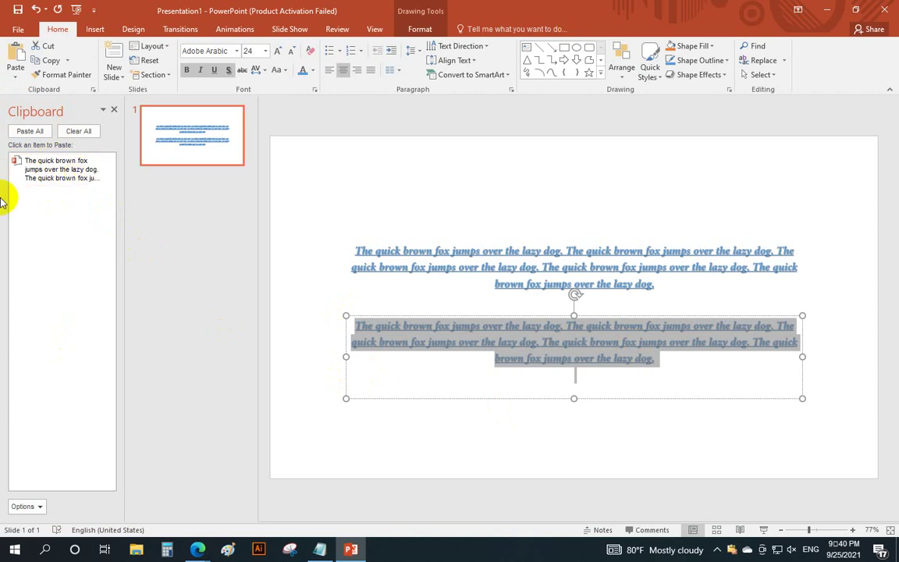
pyautogui.click(630, 373)
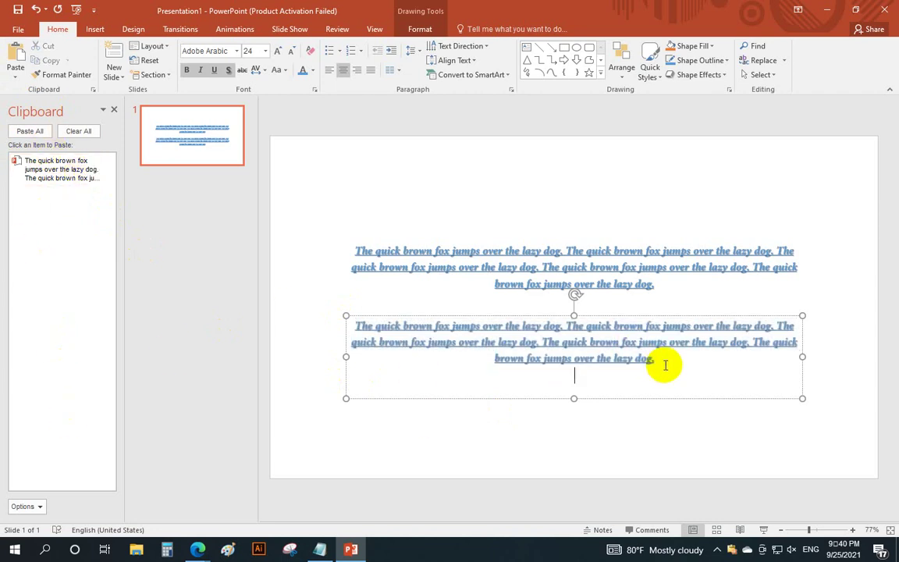
pyautogui.doubleClick(640, 360)
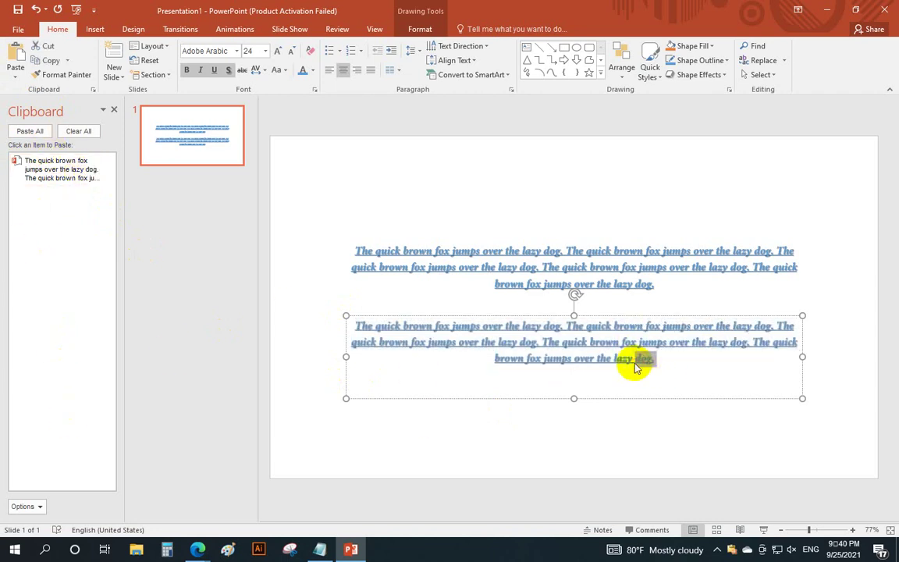
pyautogui.hotkey('ctrl', 'c')
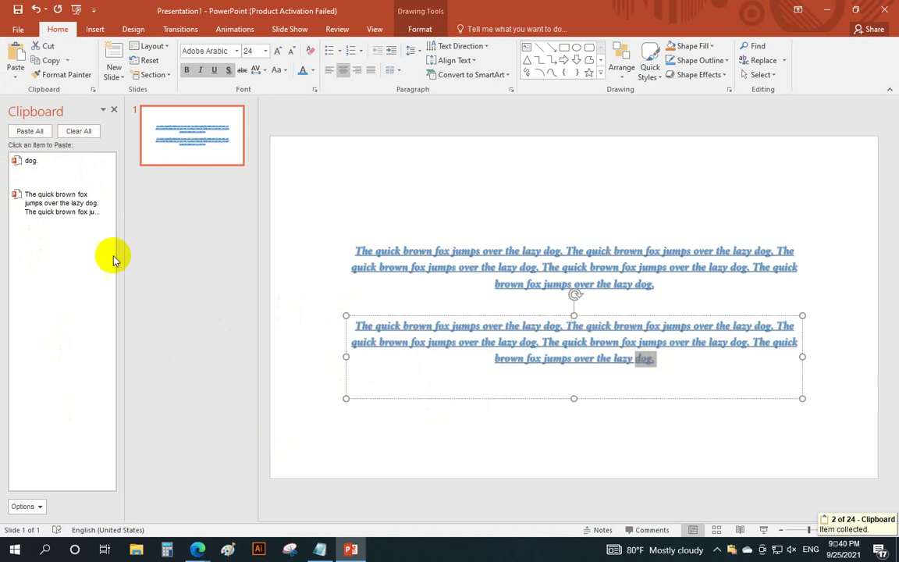
pyautogui.moveTo(55, 169)
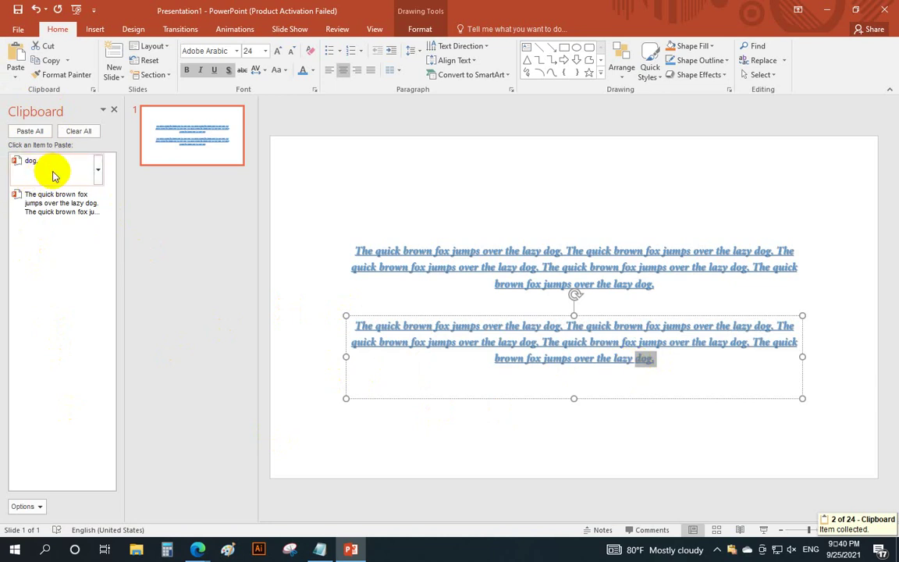
pyautogui.click(657, 361)
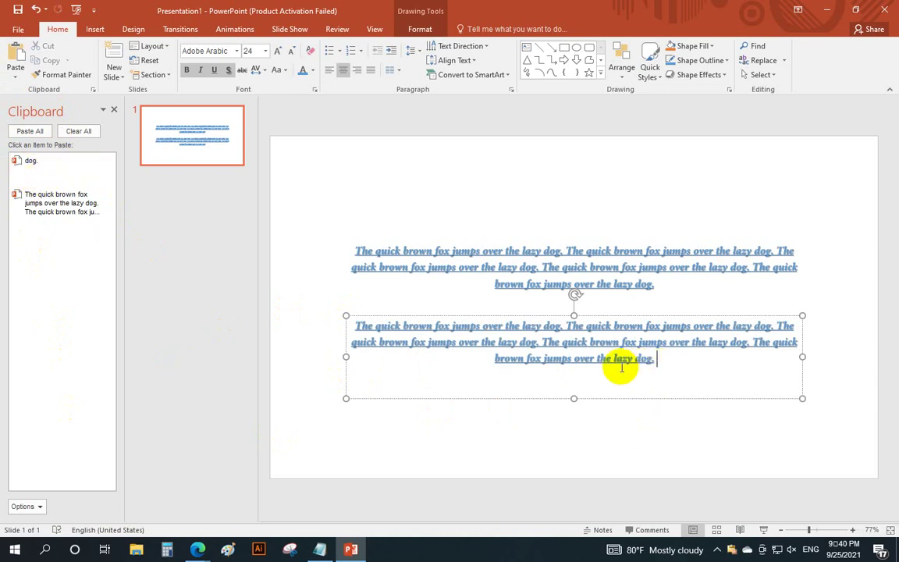
pyautogui.doubleClick(563, 360)
pyautogui.moveTo(568, 370); pyautogui.dragTo(544, 371)
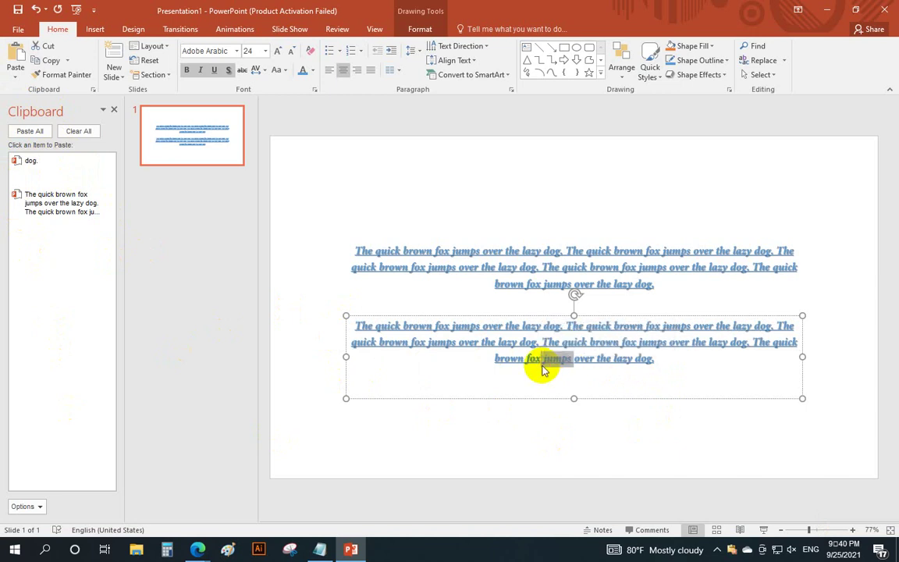
pyautogui.hotkey('ctrl', 'c')
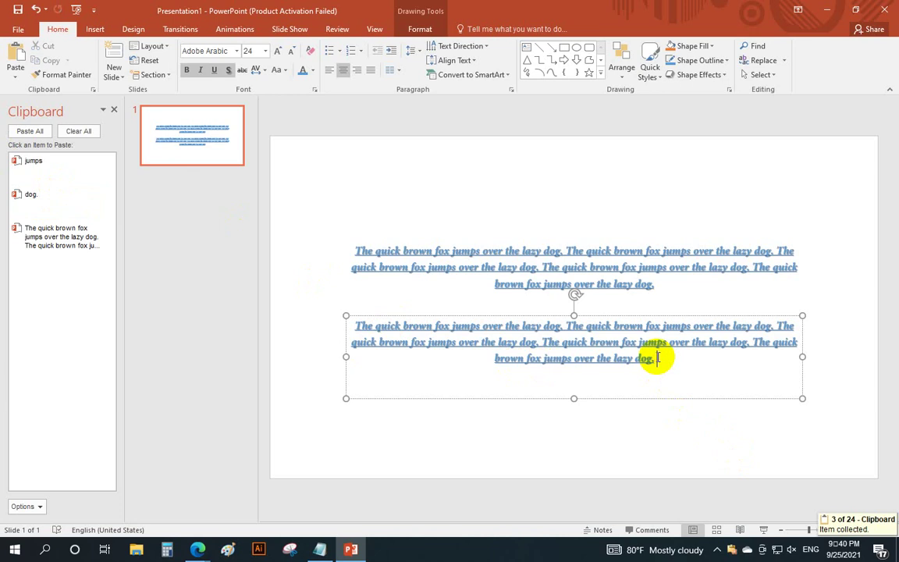
# Step: Paste 'jumps', 'dog.' and the fox sentences from the Clipboard as new subtitle lines
pyautogui.hotkey('ctrl', 'v')
pyautogui.click(24, 160)
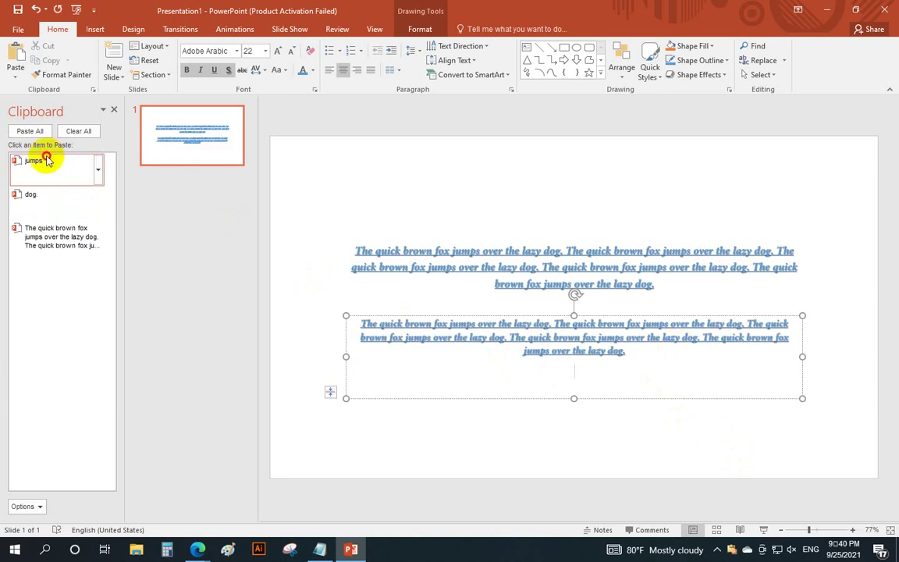
pyautogui.press('Return')
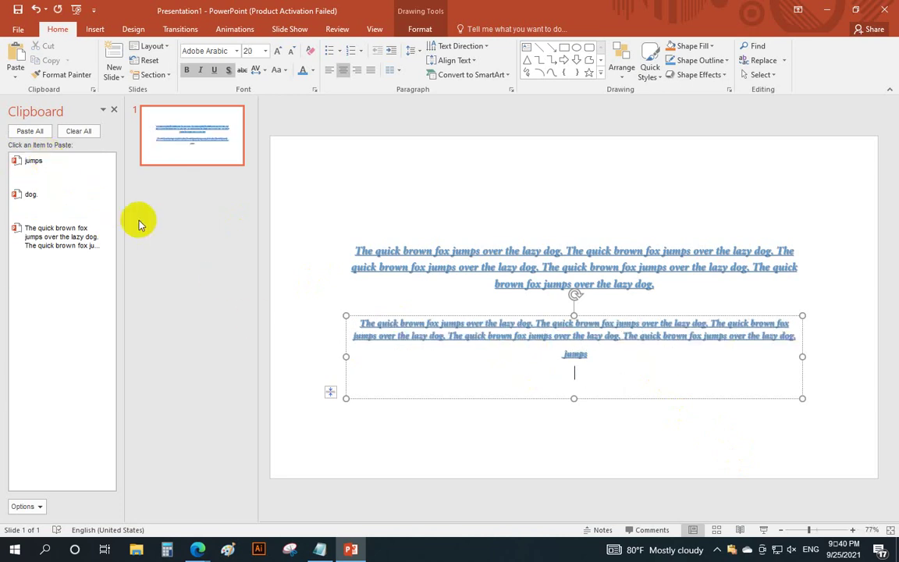
pyautogui.click(23, 194)
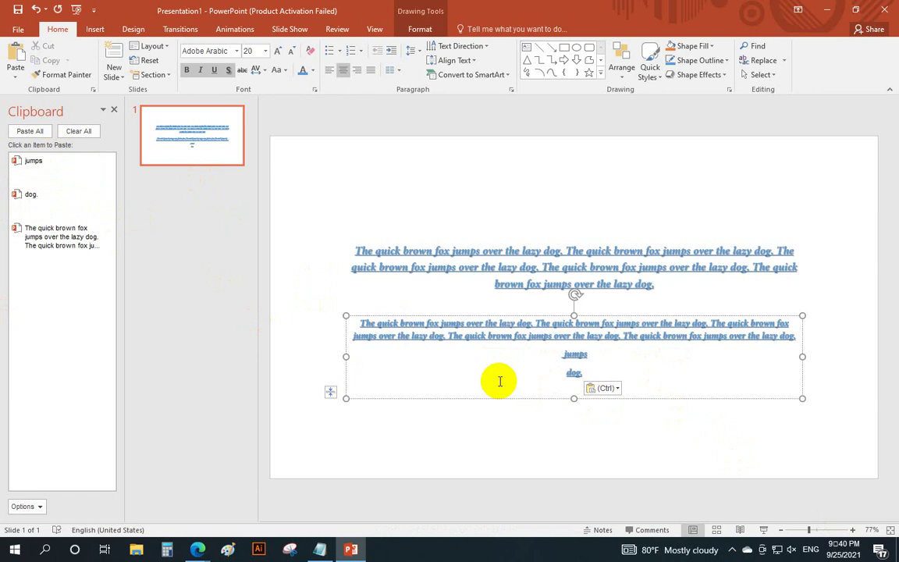
pyautogui.press('Return')
pyautogui.click(56, 238)
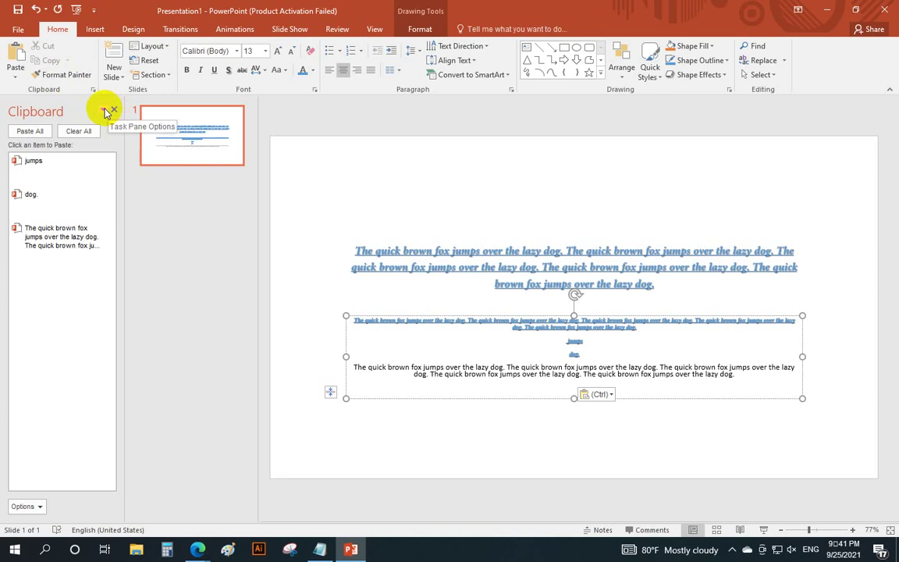
pyautogui.click(113, 113)
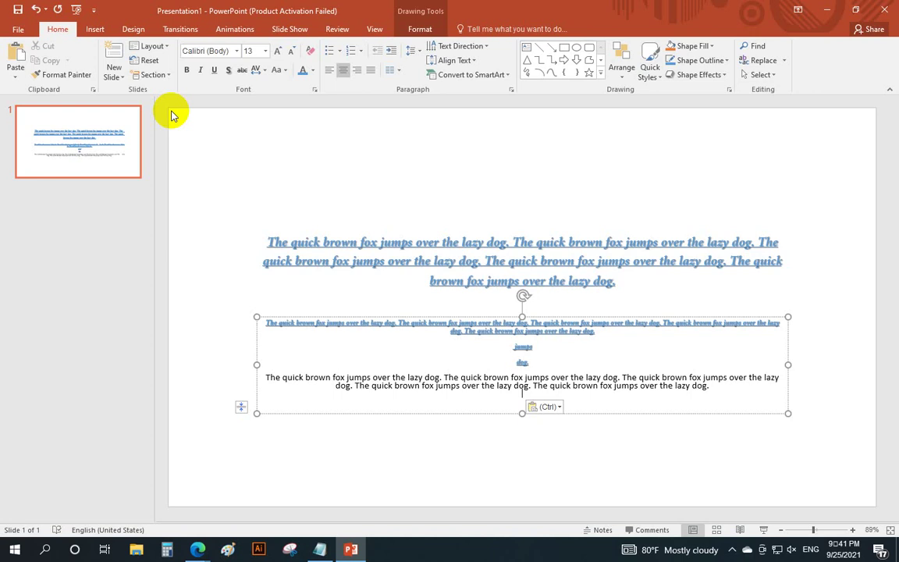
# Step: Delete all the text in the subtitle box, then in the title box
pyautogui.click(283, 320)
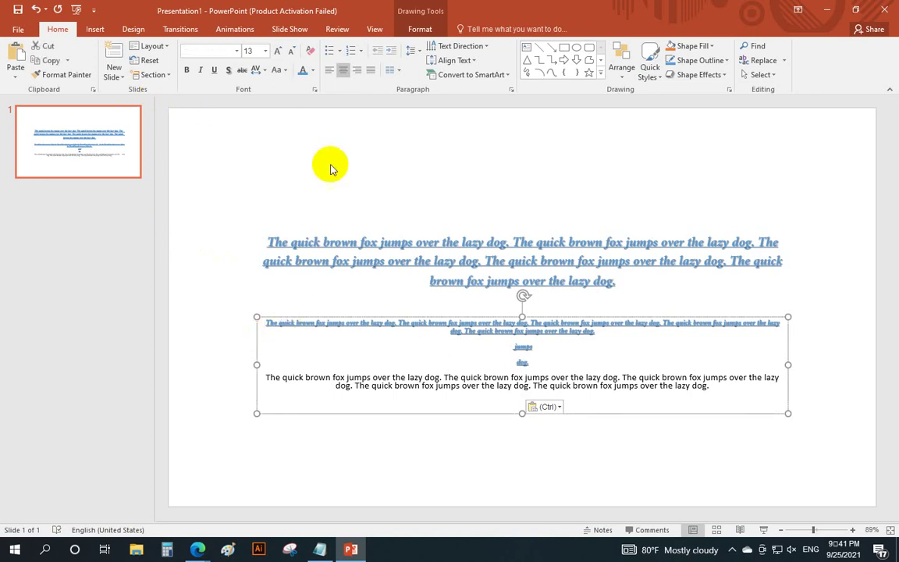
pyautogui.press('Delete')
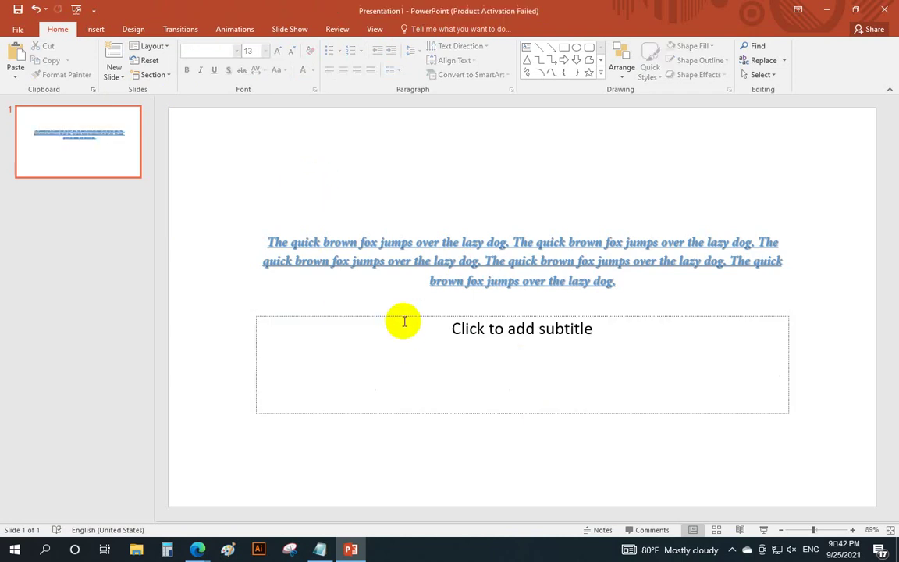
pyautogui.click(400, 241)
pyautogui.click(421, 171)
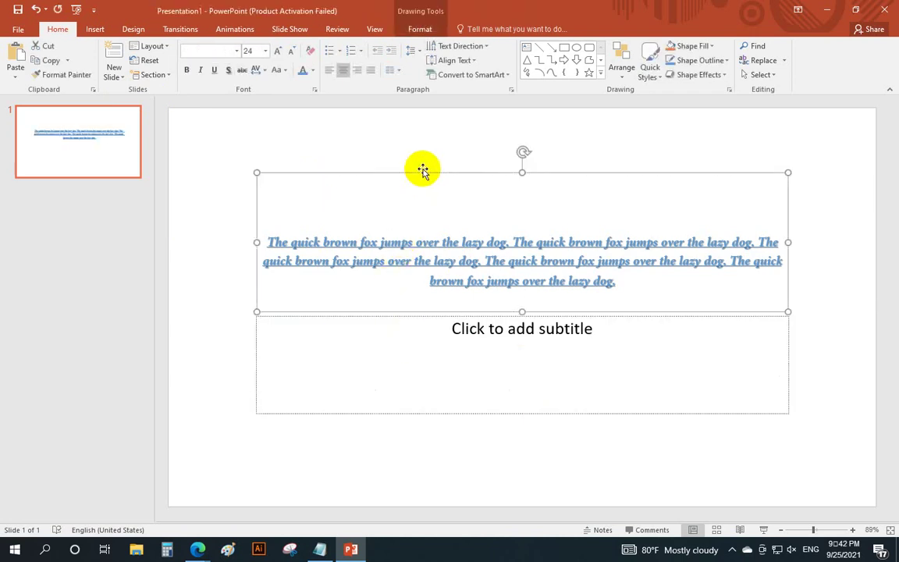
pyautogui.press('Delete')
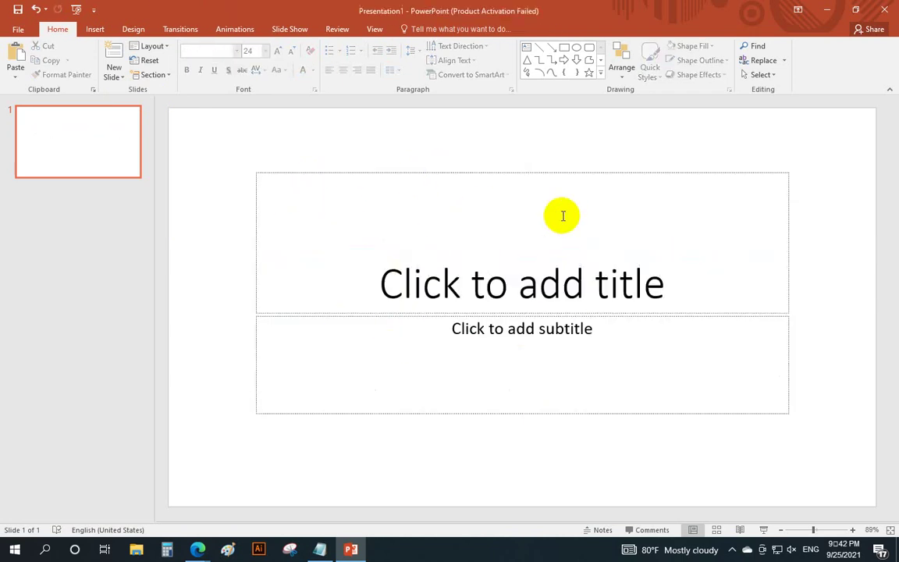
pyautogui.click(467, 197)
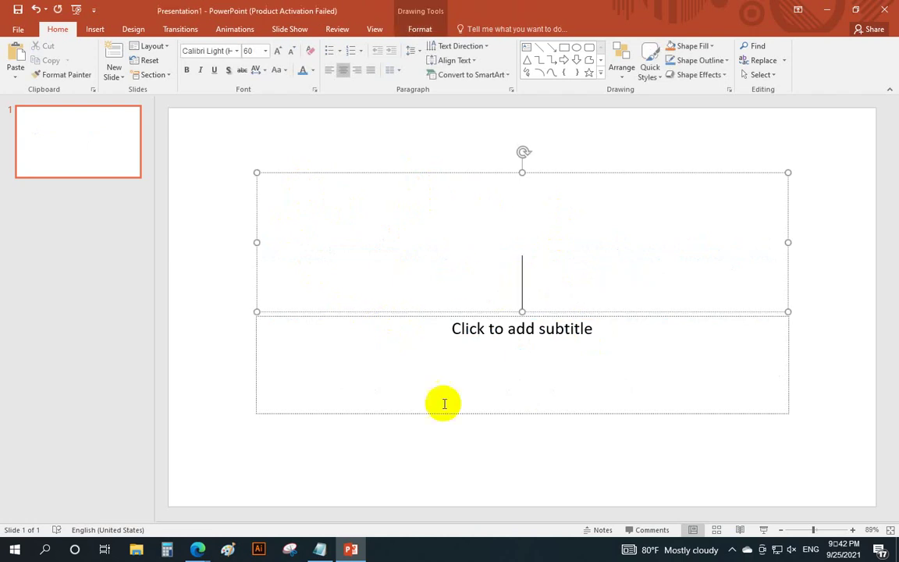
pyautogui.click(264, 456)
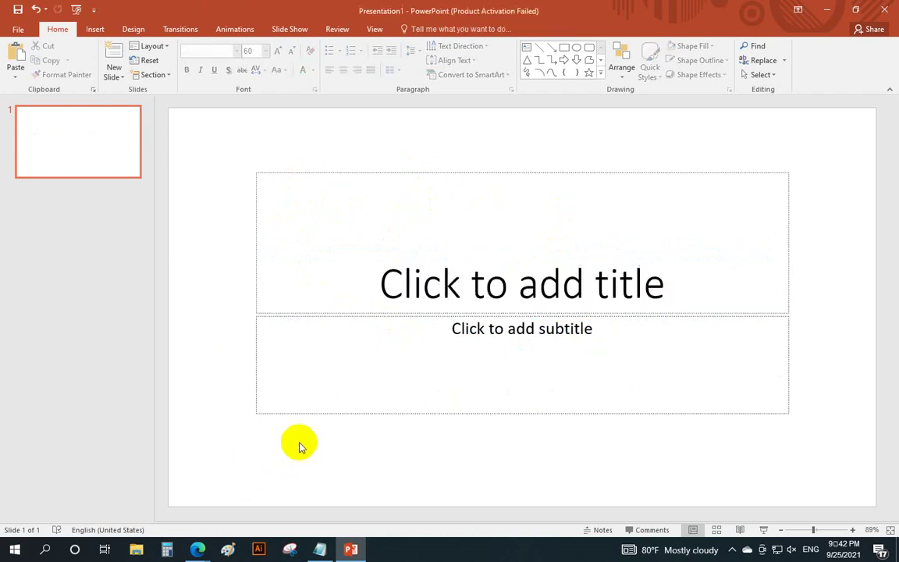
pyautogui.write('kko')
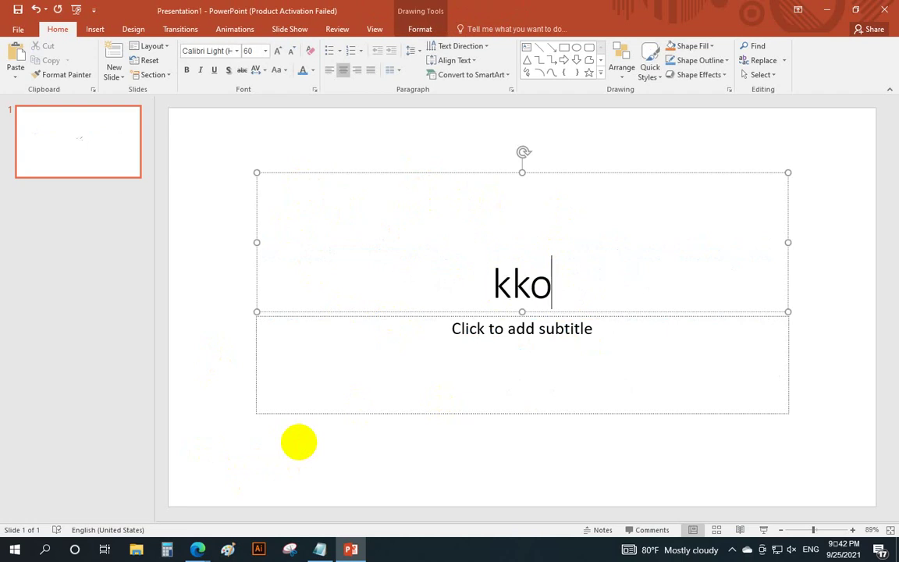
pyautogui.write('oii')
pyautogui.press('BackSpace')
pyautogui.press('BackSpace')
pyautogui.press('BackSpace')
pyautogui.press('BackSpace')
pyautogui.press('BackSpace')
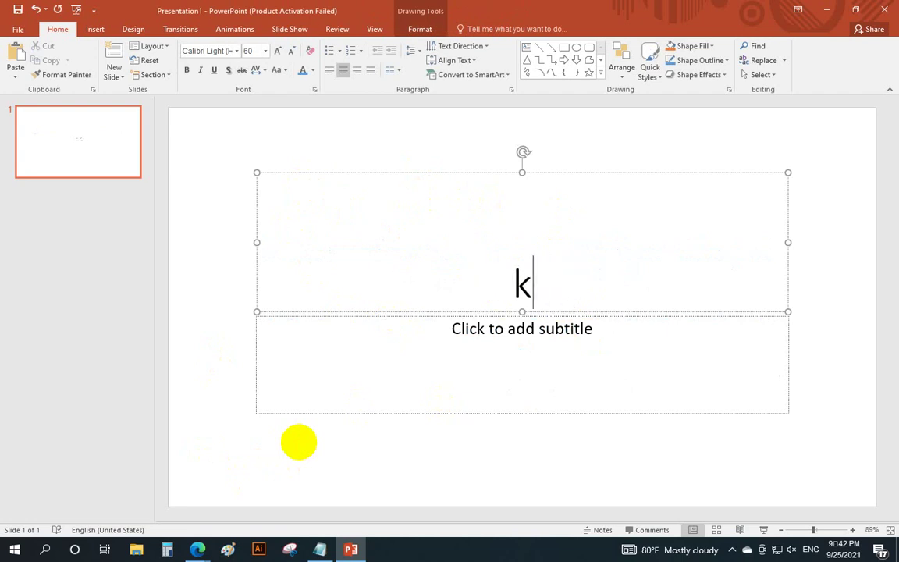
pyautogui.press('BackSpace')
pyautogui.click(628, 154)
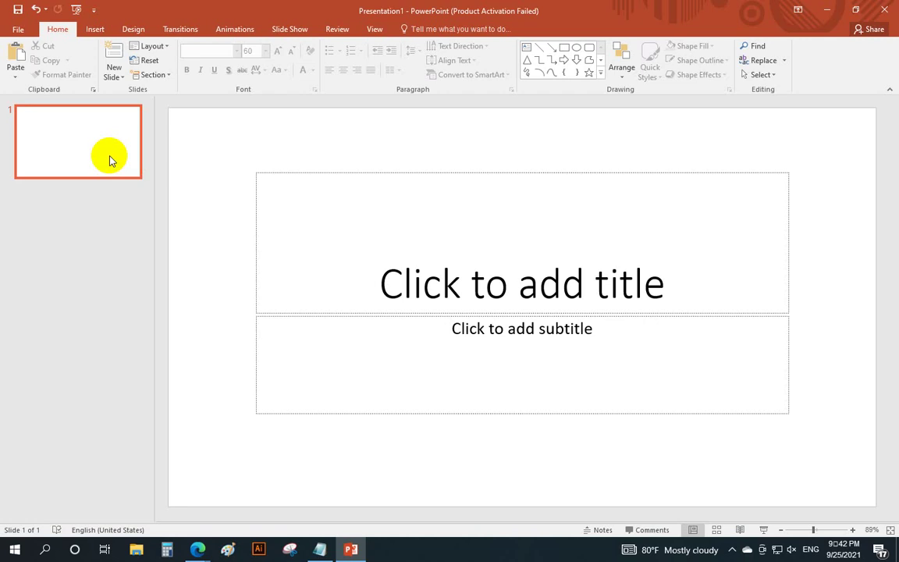
pyautogui.click(276, 192)
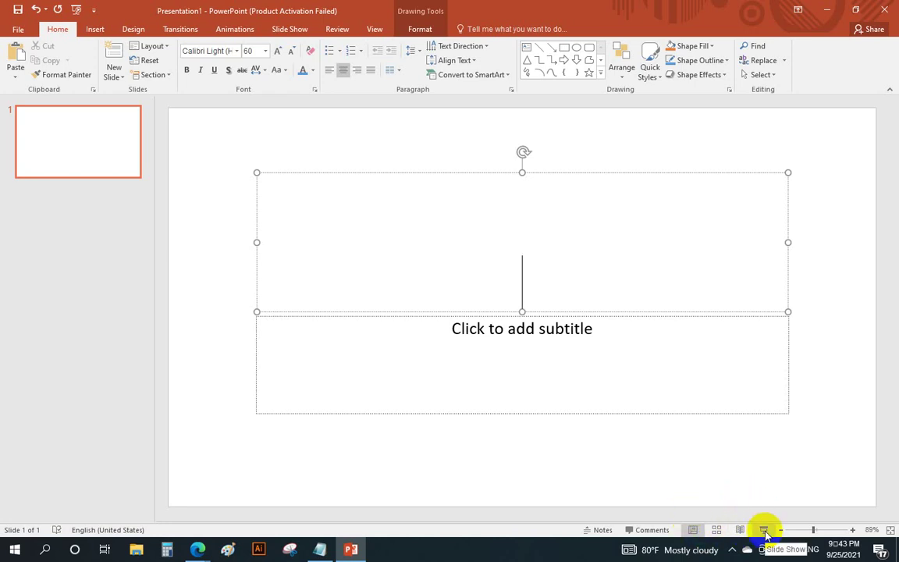
pyautogui.click(823, 531)
pyautogui.moveTo(823, 530); pyautogui.dragTo(821, 531)
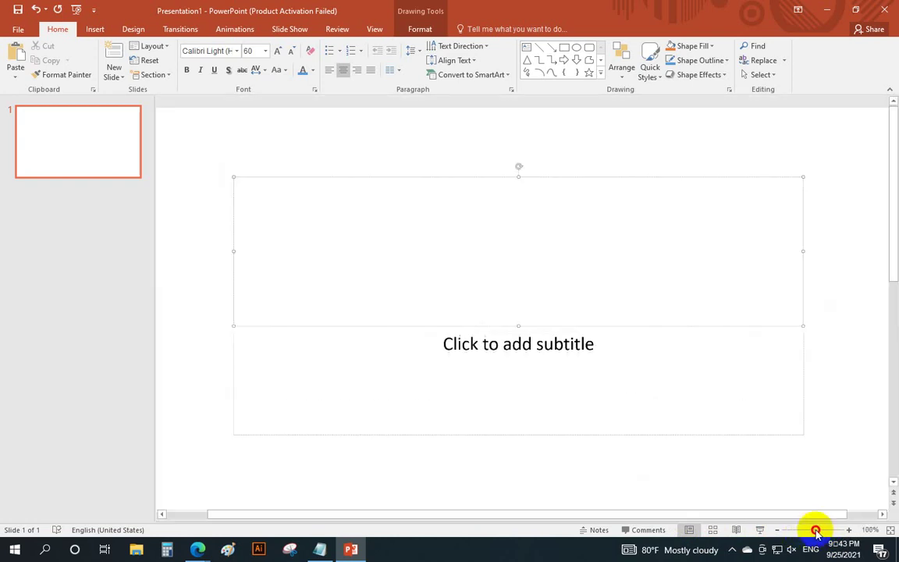
pyautogui.moveTo(821, 530); pyautogui.dragTo(810, 531)
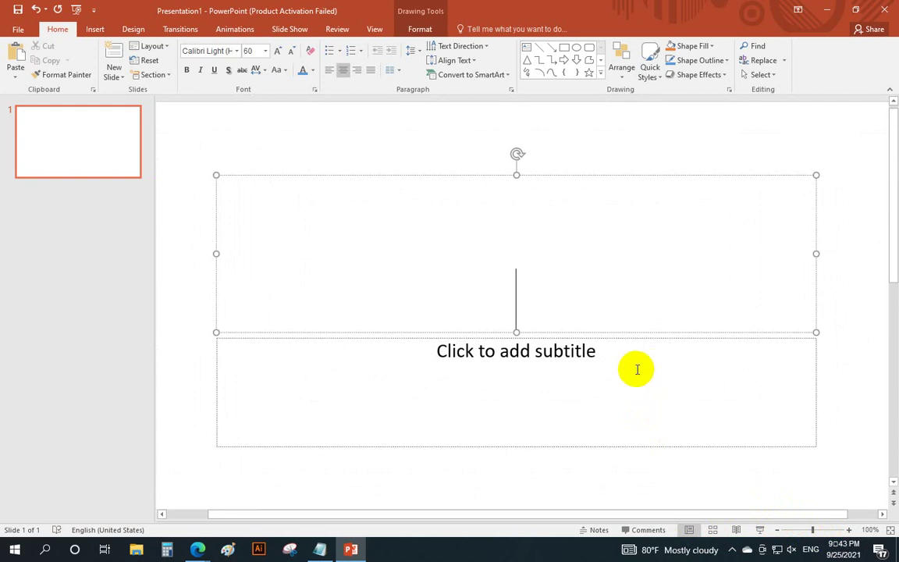
pyautogui.scroll(-5, 636, 367)
pyautogui.scroll(8, 636, 368)
pyautogui.scroll(-8, 636, 373)
pyautogui.scroll(6, 636, 374)
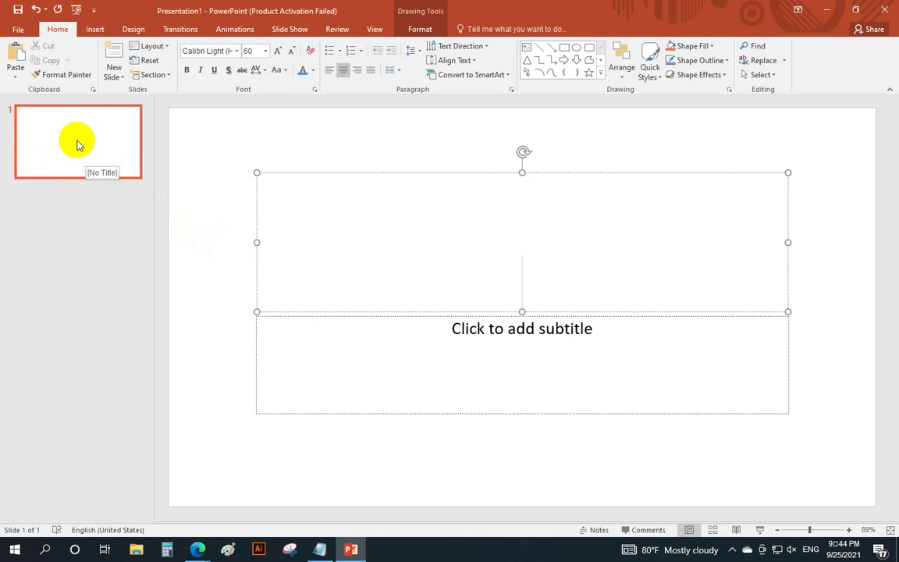
# Step: Delete slide 1 from its thumbnail context menu, leaving Presentation1 with no slides
pyautogui.click(78, 144)
pyautogui.rightClick(77, 144)
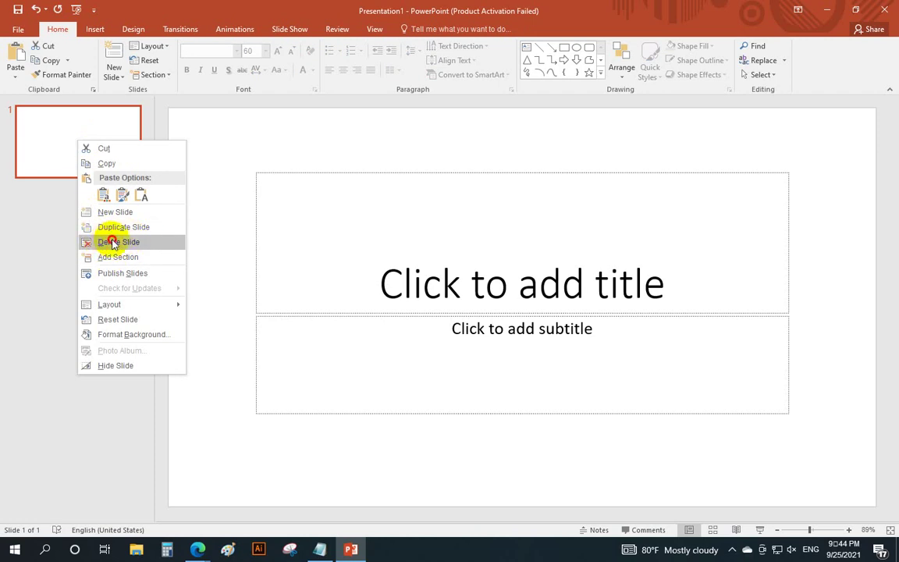
pyautogui.click(110, 242)
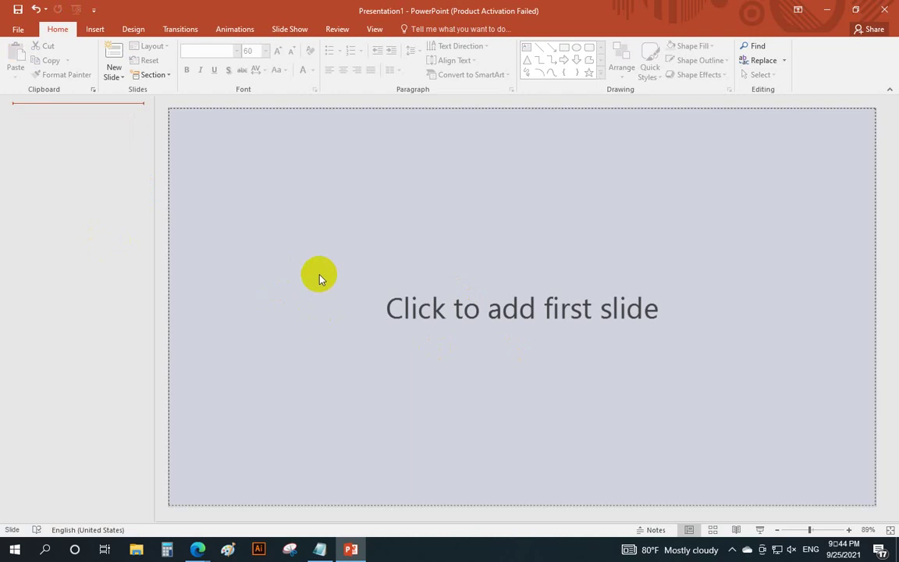
# Step: Show the Office Theme layout gallery under the New Slide dropdown
pyautogui.click(122, 76)
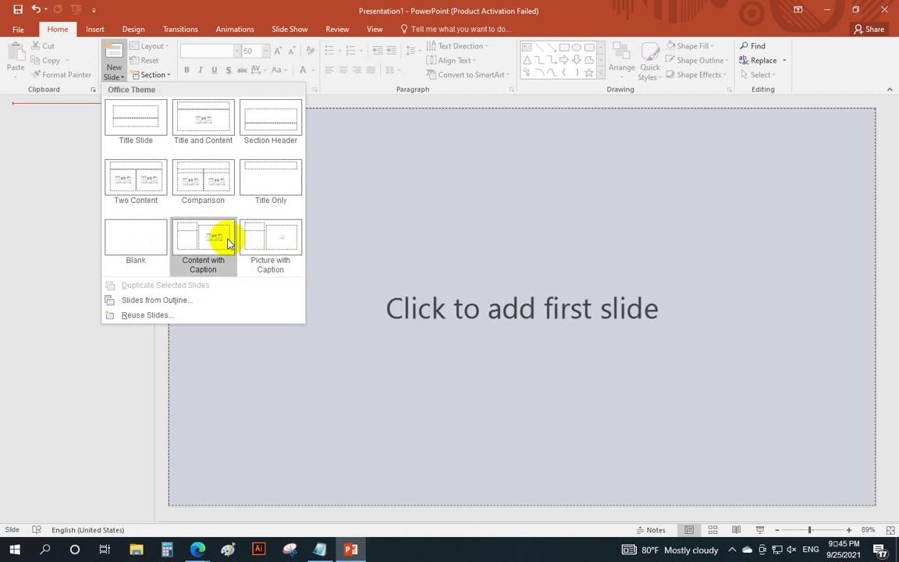
# Step: Add the first two Blank layout slides to the empty deck
pyautogui.click(142, 244)
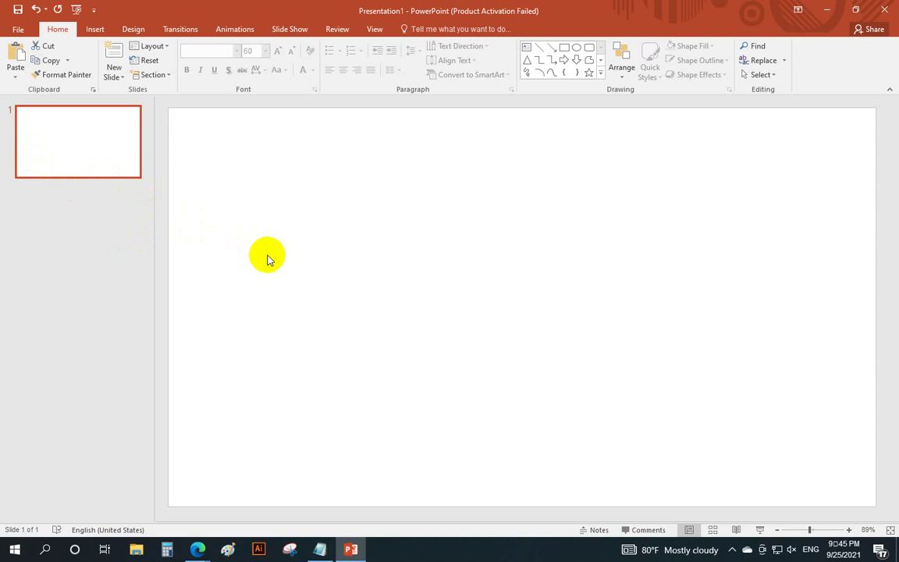
pyautogui.rightClick(72, 151)
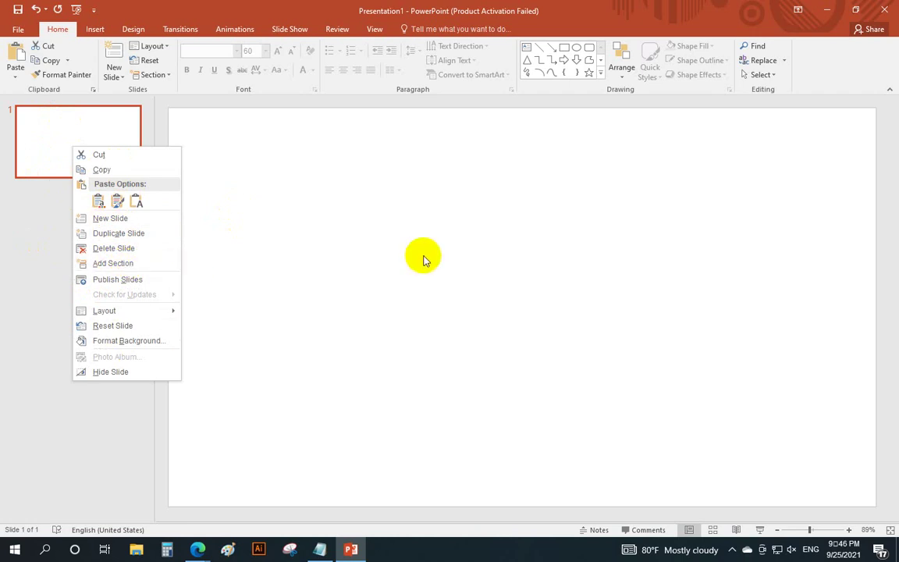
pyautogui.click(113, 218)
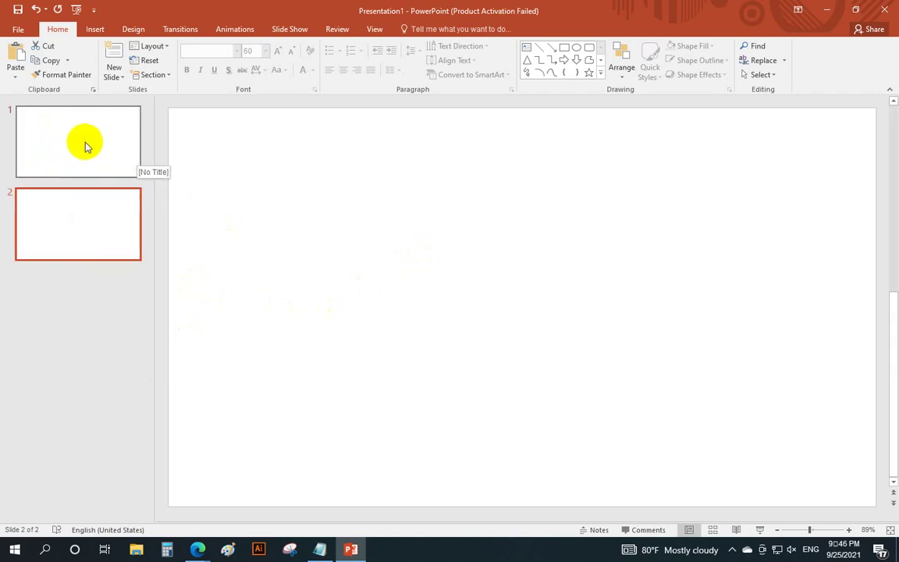
# Step: Add a third blank slide after slide 2 and bring up slide 3's options
pyautogui.click(85, 143)
pyautogui.click(94, 216)
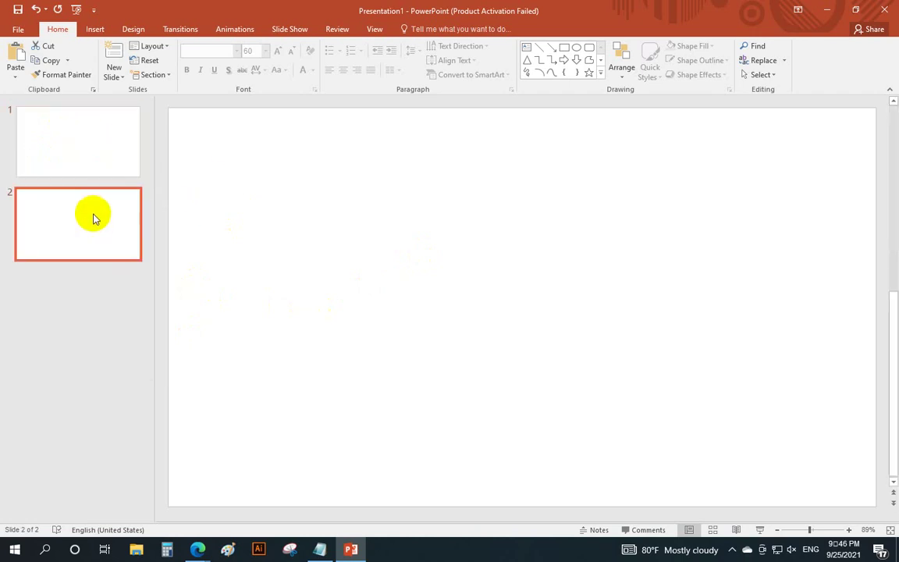
pyautogui.rightClick(97, 229)
pyautogui.click(117, 297)
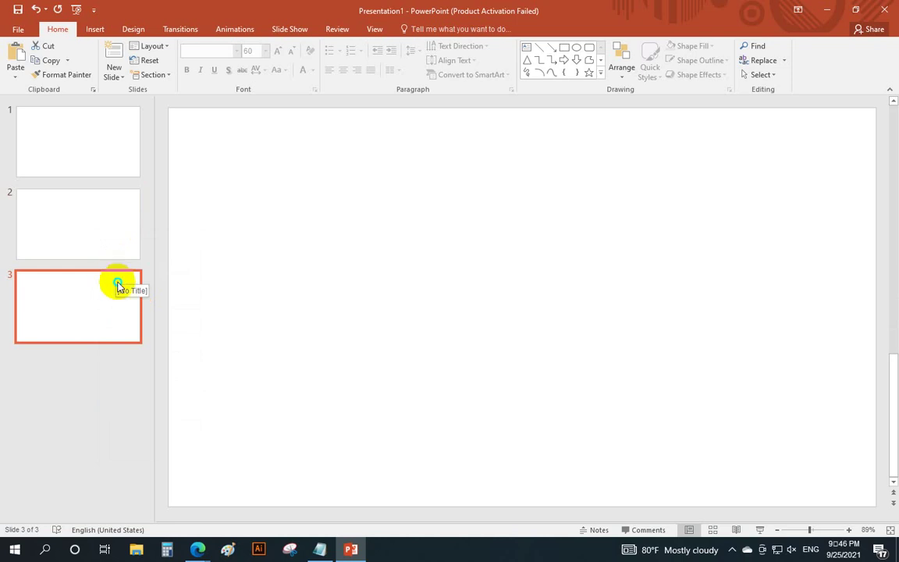
pyautogui.rightClick(119, 283)
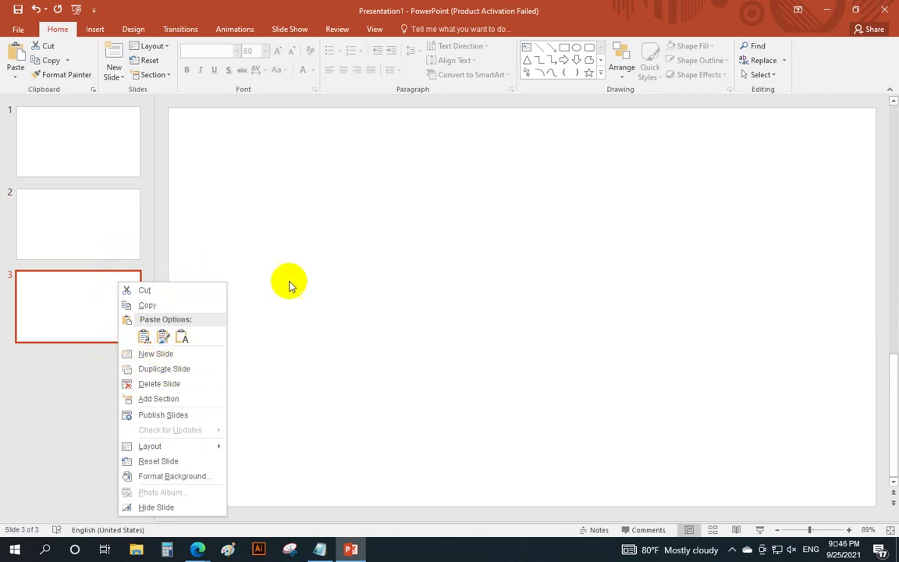
# Step: Draw a large text box on slide 3 and fill it using =rand(2) sample text
pyautogui.click(252, 265)
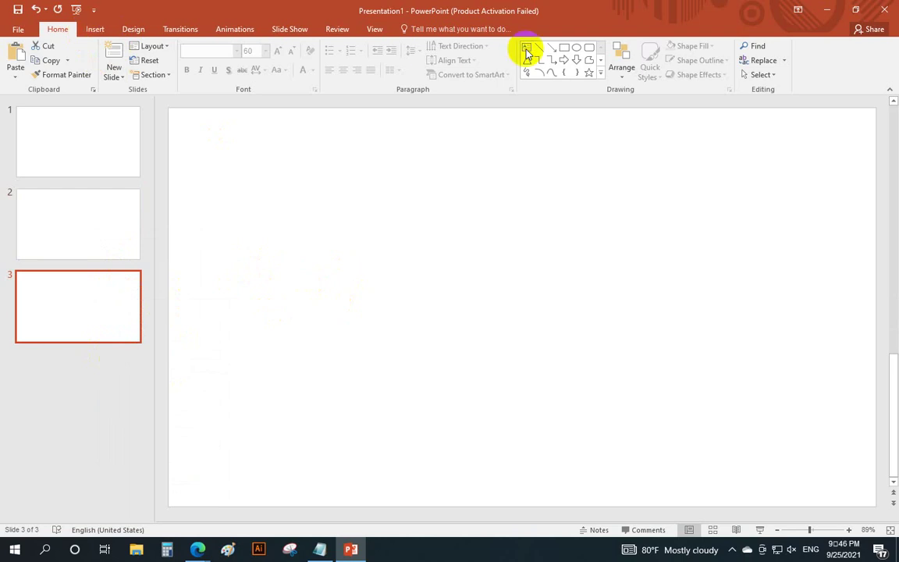
pyautogui.moveTo(257, 158); pyautogui.dragTo(779, 440)
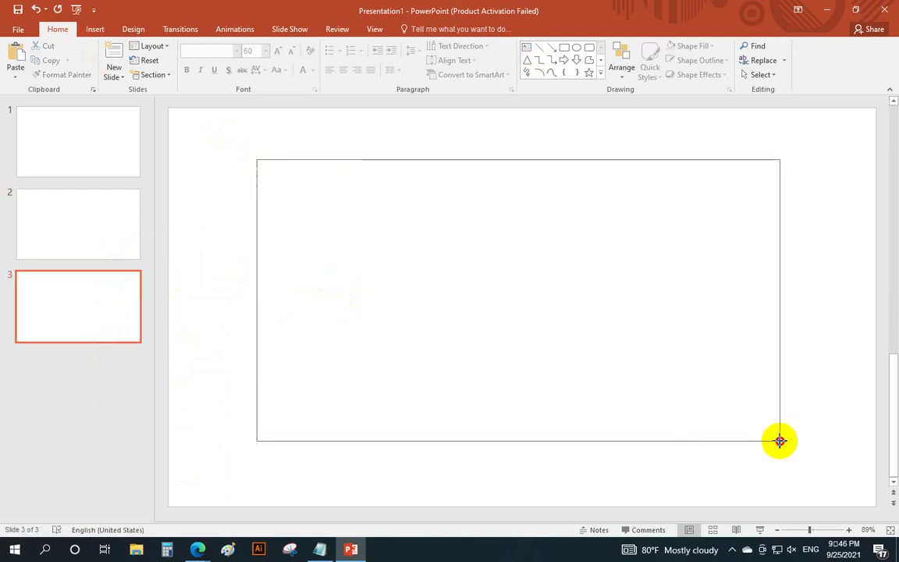
pyautogui.write('=rand(2')
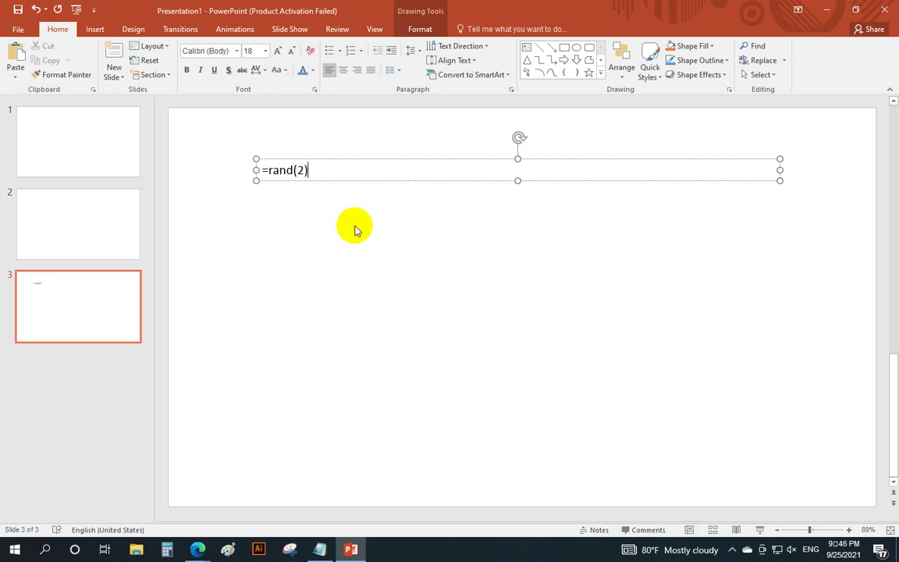
pyautogui.press('Return')
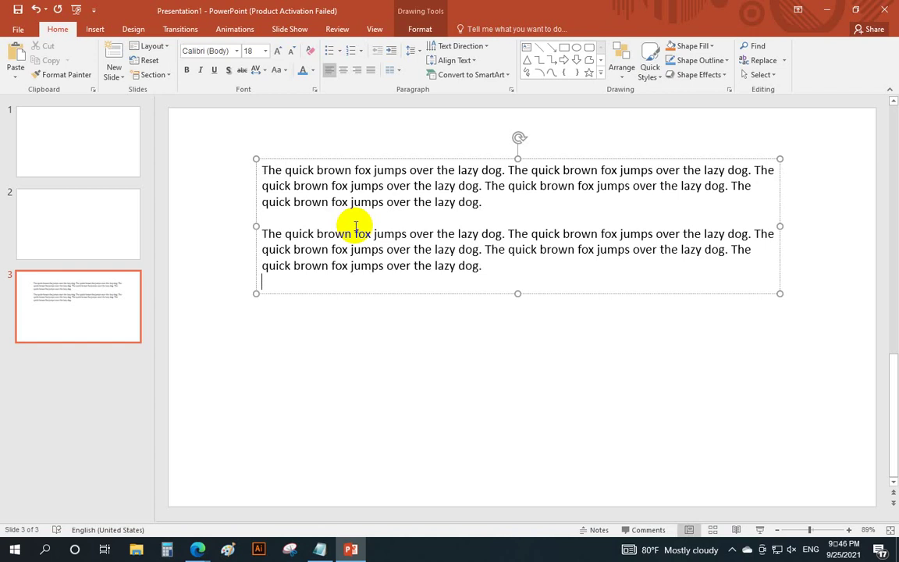
pyautogui.click(356, 324)
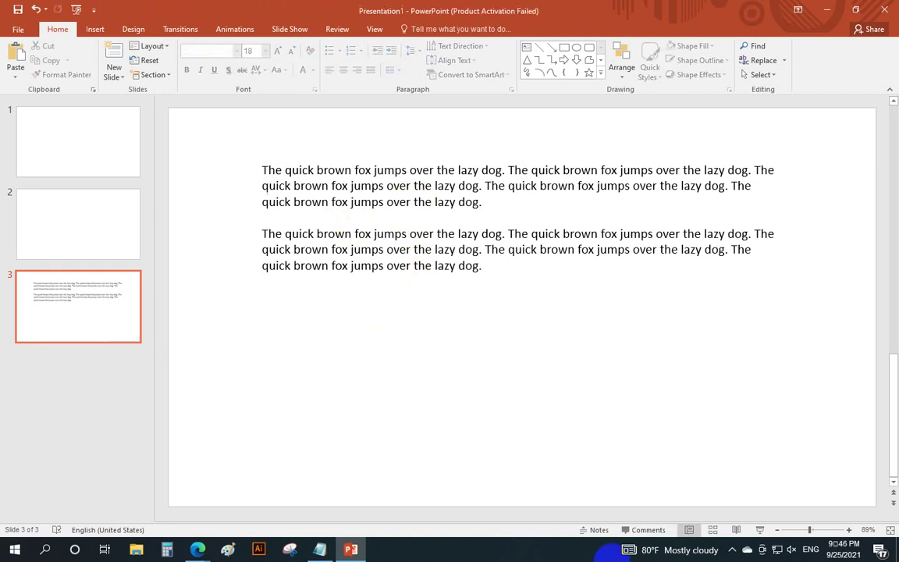
# Step: Duplicate slide 3 into a new slide 4, then view slides 3 and 4
pyautogui.rightClick(127, 326)
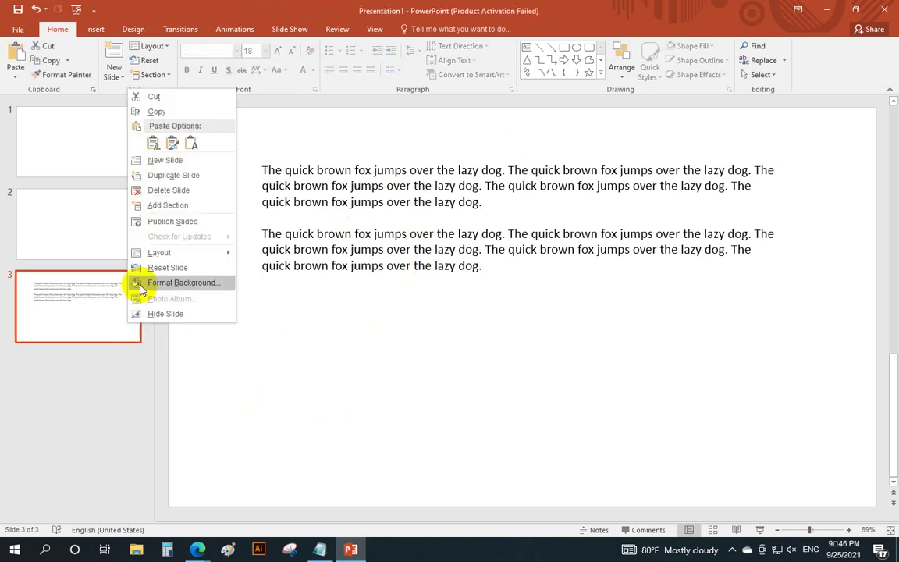
pyautogui.click(153, 174)
pyautogui.click(92, 312)
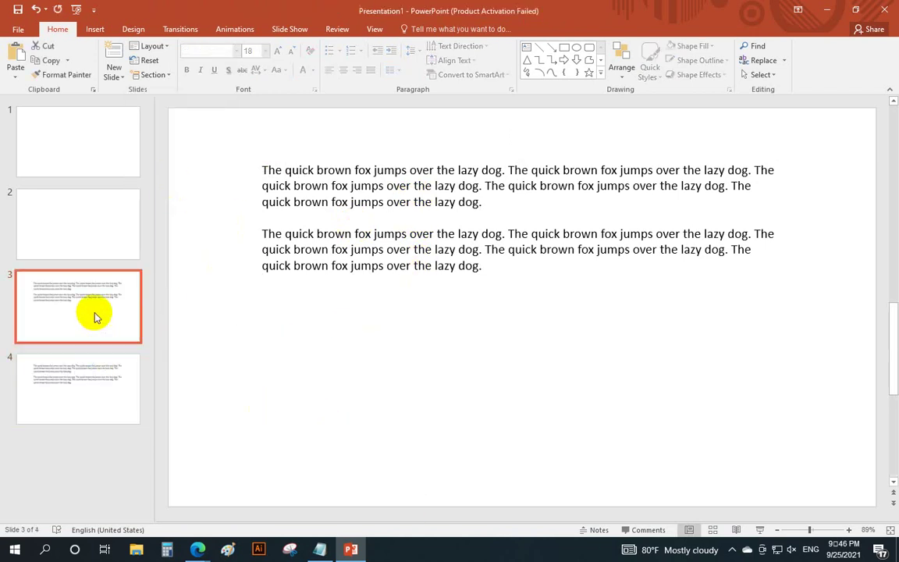
pyautogui.click(96, 381)
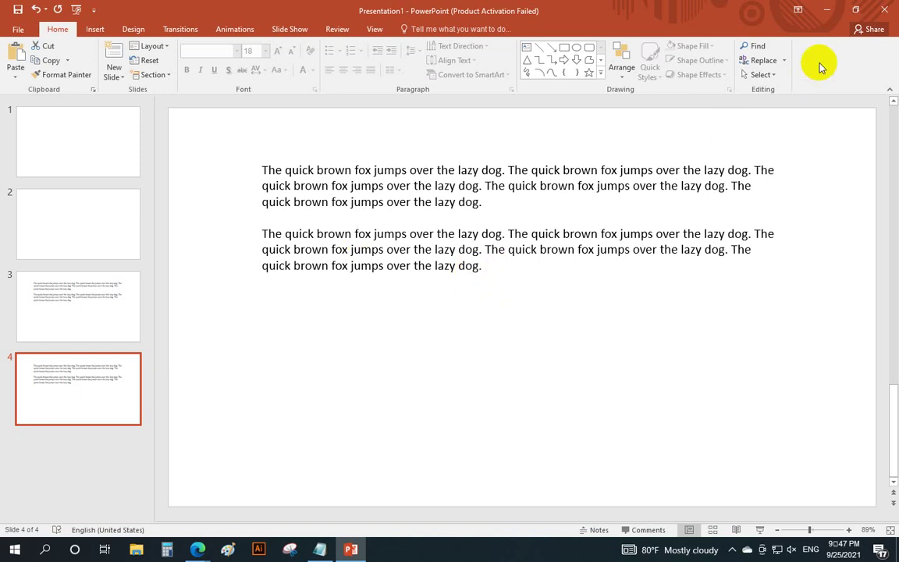
# Step: Open the MS POWERPOINT ANIMATION folder on Local Disk (E:) and its largest presentation
pyautogui.click(825, 17)
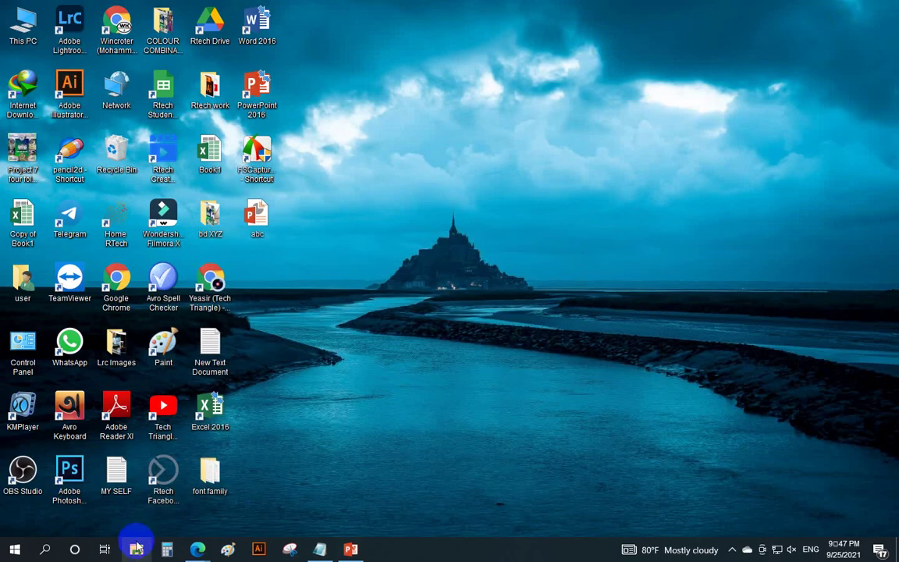
pyautogui.click(135, 552)
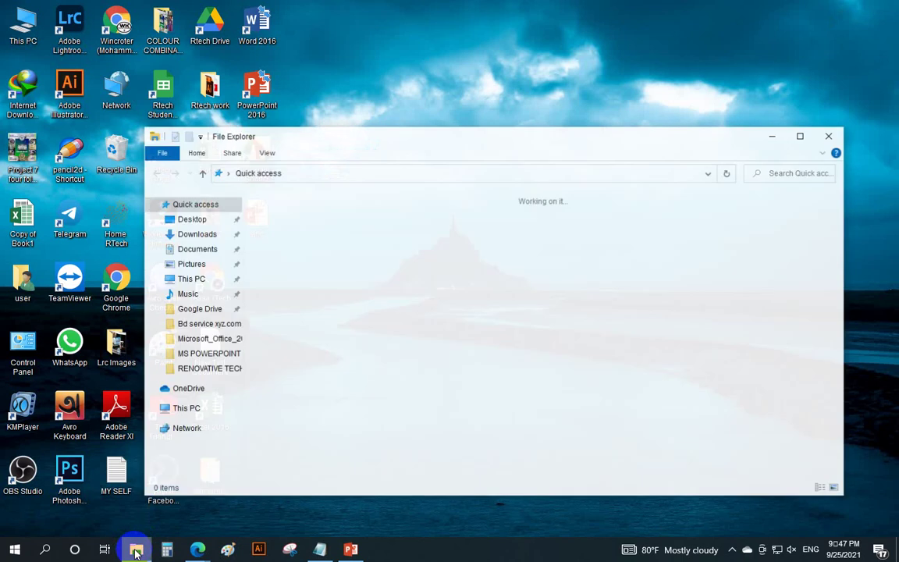
pyautogui.scroll(-3, 183, 457)
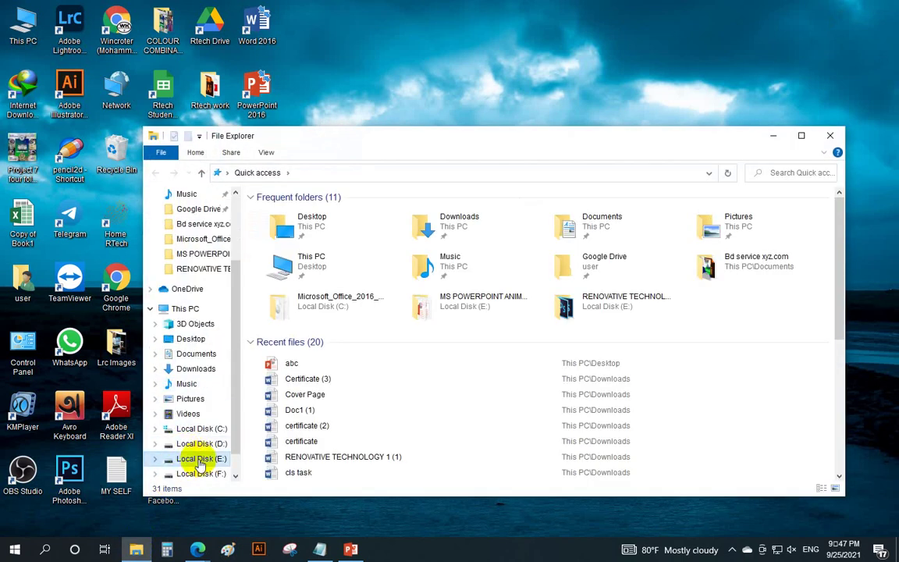
pyautogui.click(205, 459)
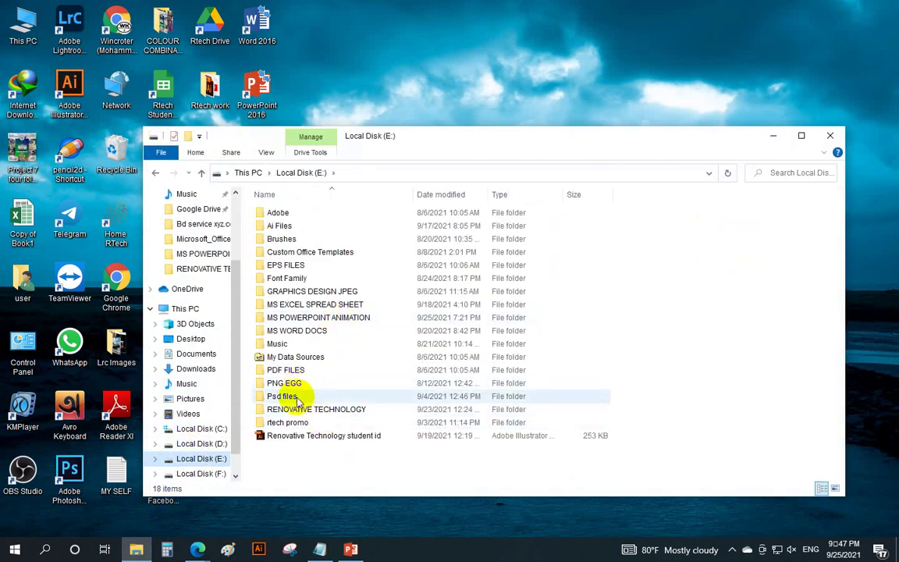
pyautogui.doubleClick(319, 318)
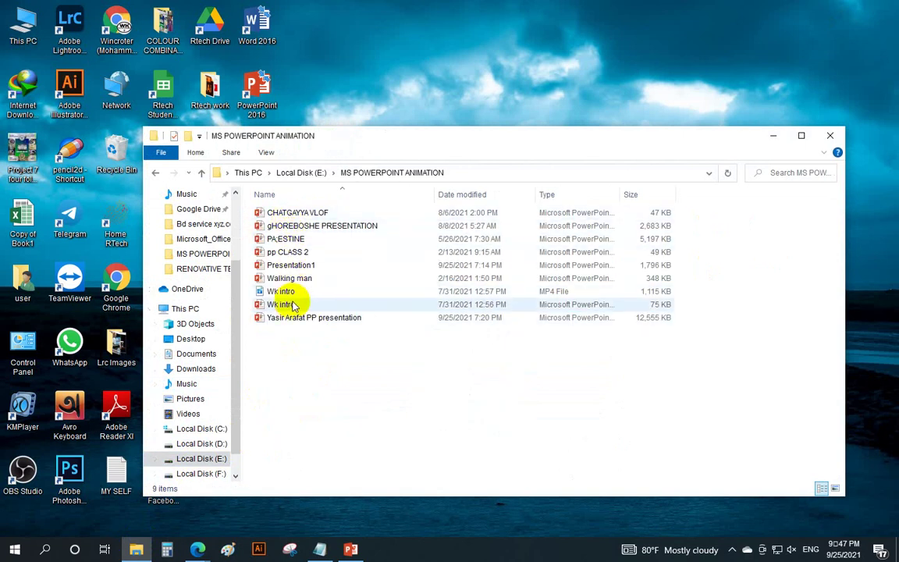
pyautogui.doubleClick(295, 323)
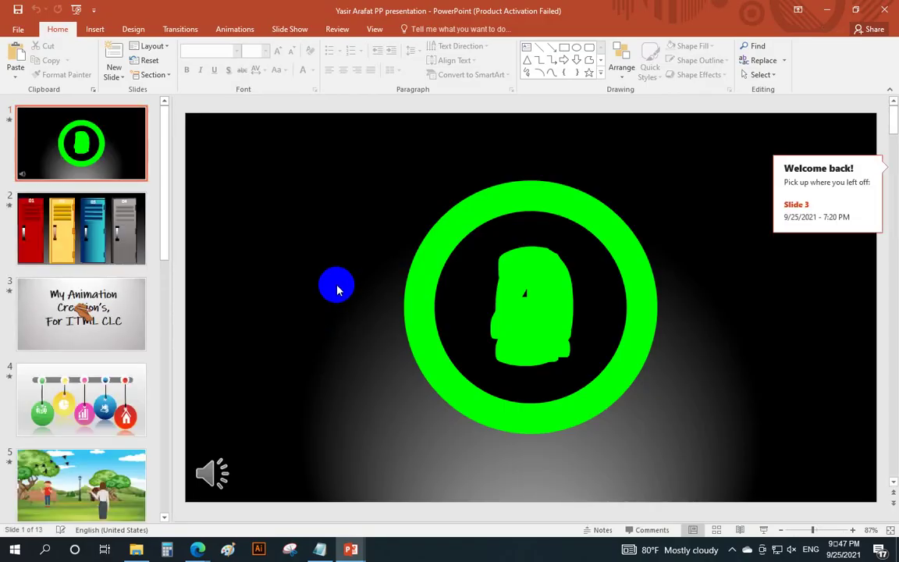
# Step: Scroll the 13-slide presentation's thumbnail pane down and back up to browse its slides
pyautogui.scroll(-2, 88, 243)
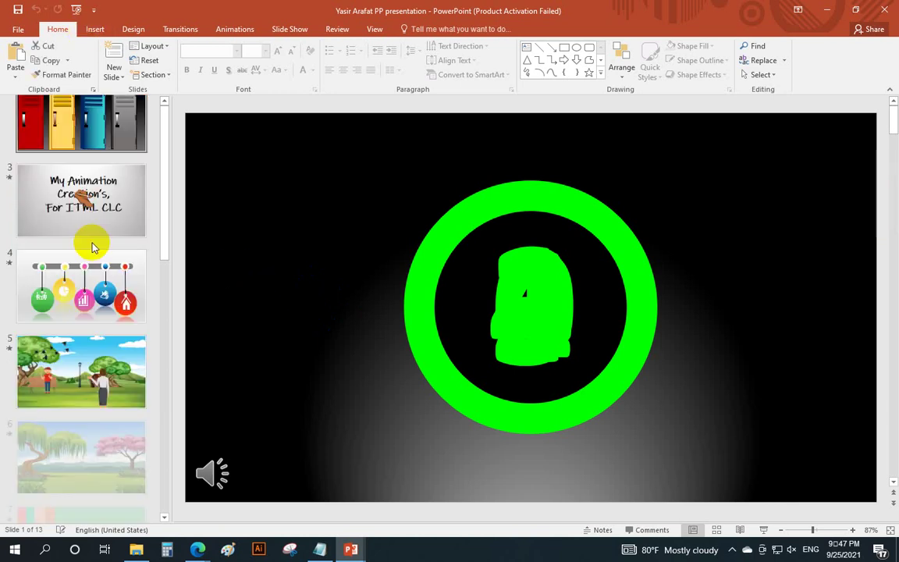
pyautogui.scroll(-5, 80, 341)
pyautogui.scroll(-3, 72, 396)
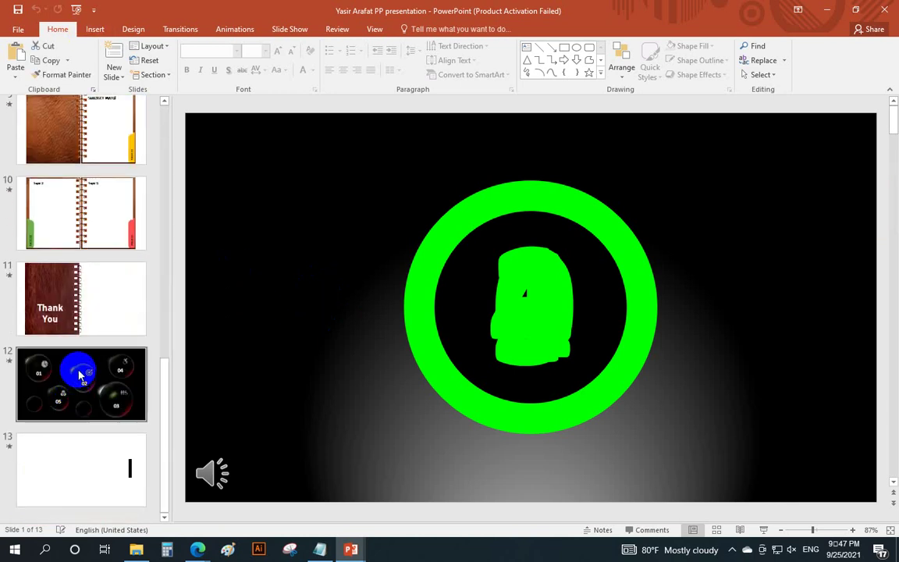
pyautogui.scroll(4, 78, 371)
pyautogui.scroll(4, 82, 312)
pyautogui.scroll(2, 82, 312)
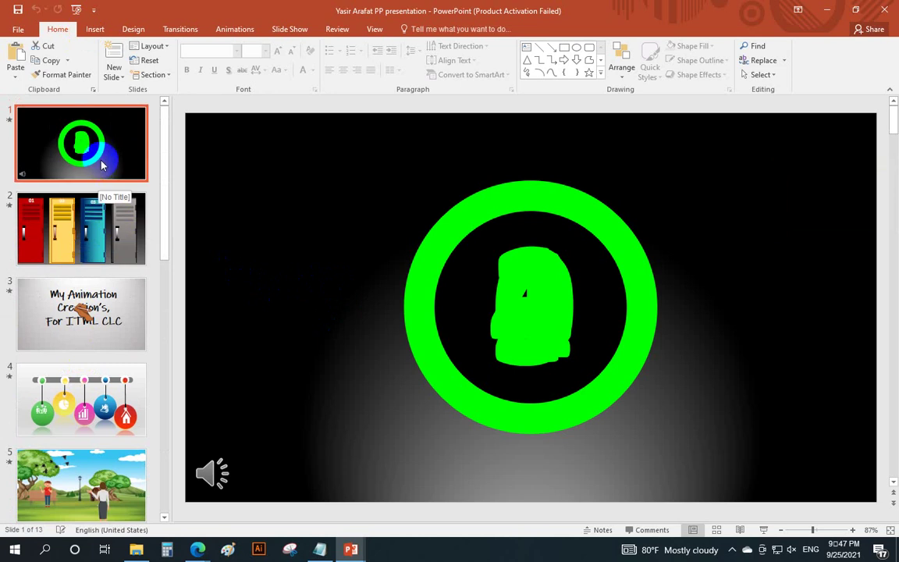
pyautogui.scroll(-3, 82, 179)
pyautogui.scroll(-4, 62, 343)
pyautogui.scroll(-2, 59, 367)
pyautogui.scroll(5, 56, 313)
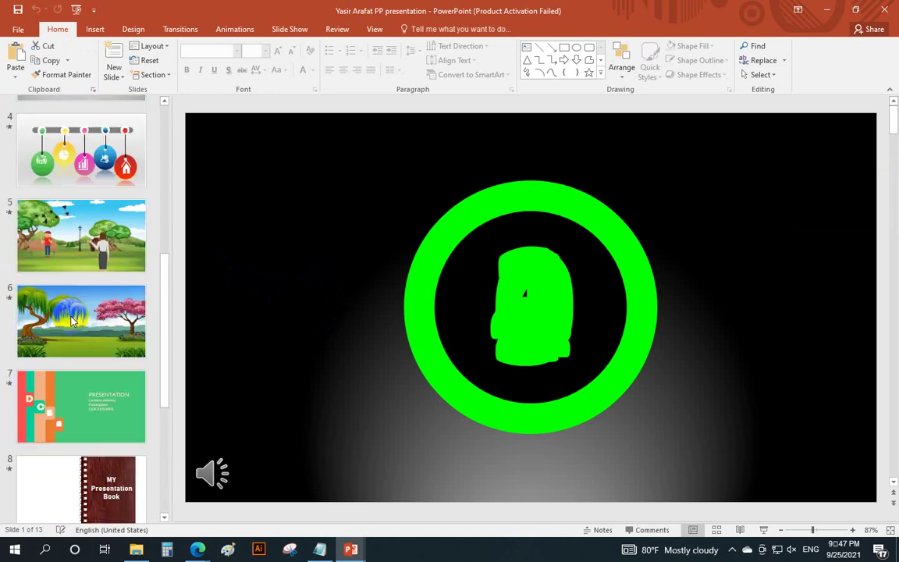
pyautogui.scroll(3, 31, 156)
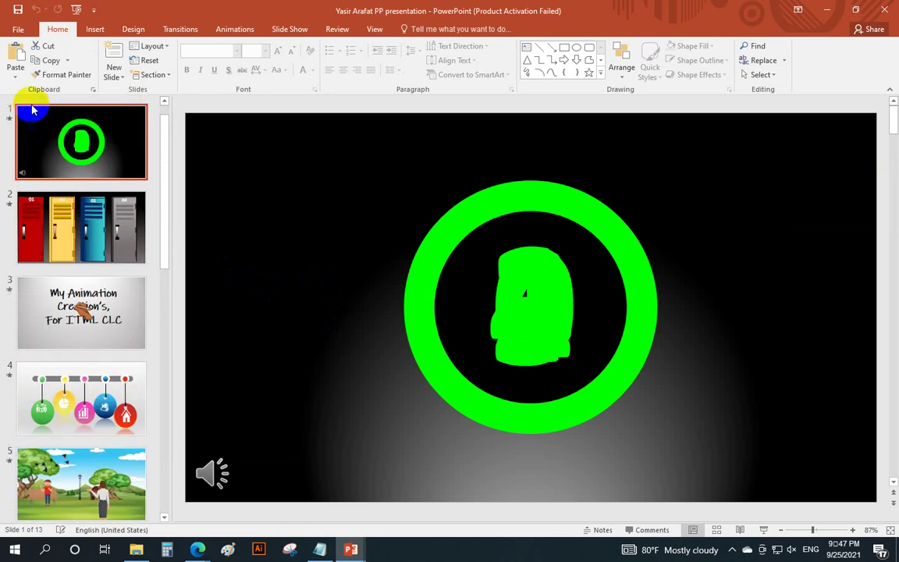
pyautogui.click(76, 9)
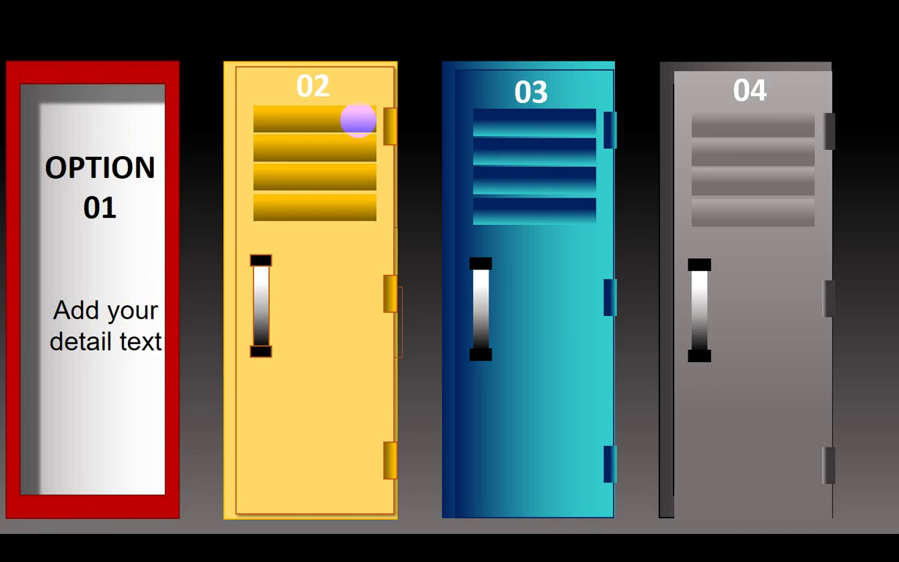
pyautogui.click(358, 119)
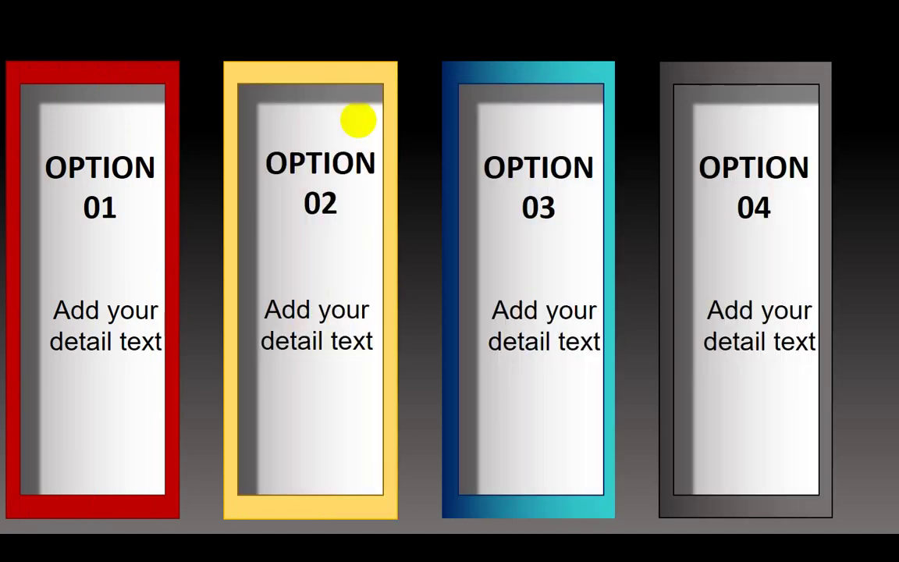
pyautogui.click(359, 119)
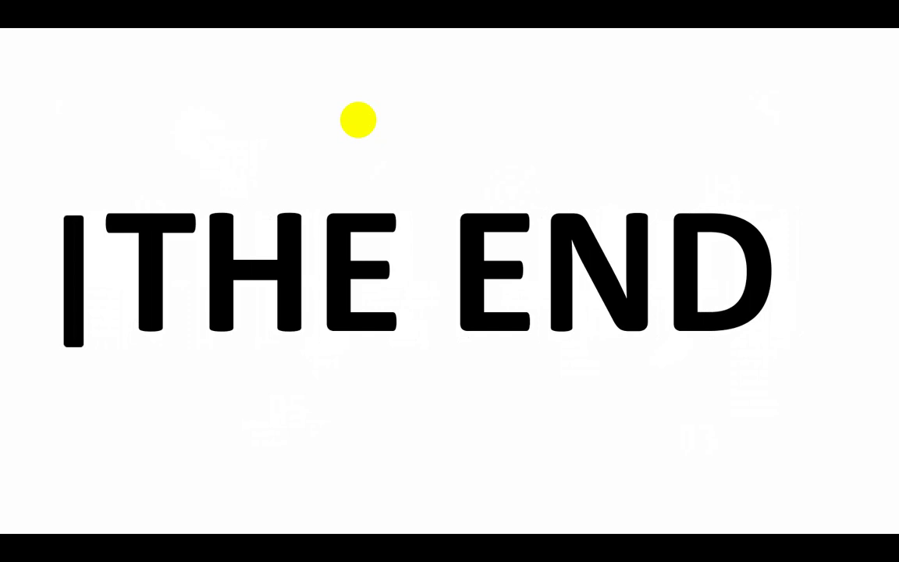
pyautogui.click(359, 119)
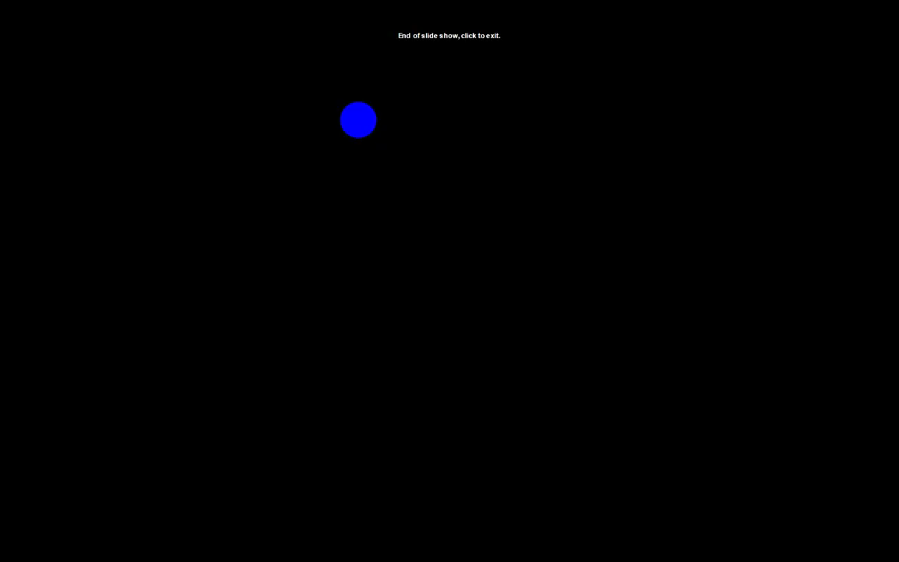
pyautogui.click(358, 119)
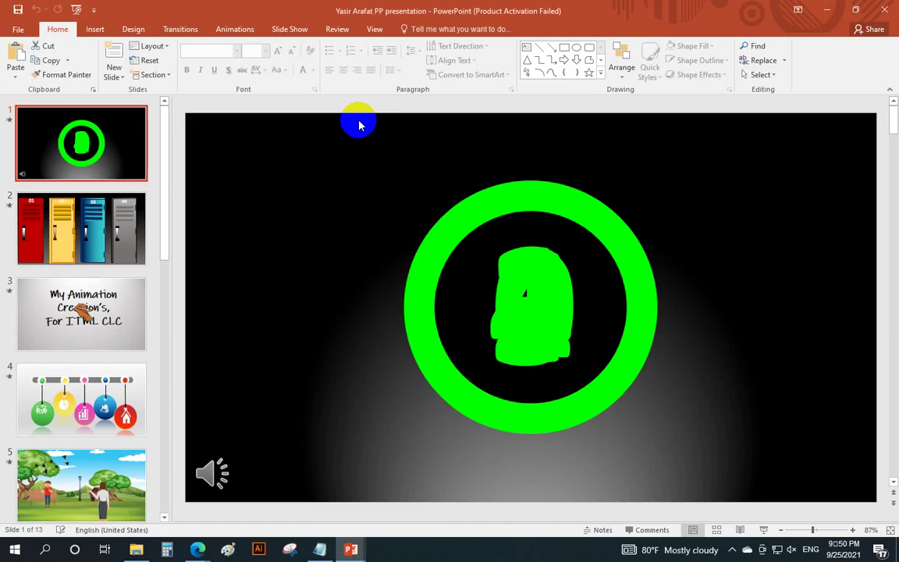
# Step: Select slide 1's audio clip, then minimize the PowerPoint window
pyautogui.click(204, 471)
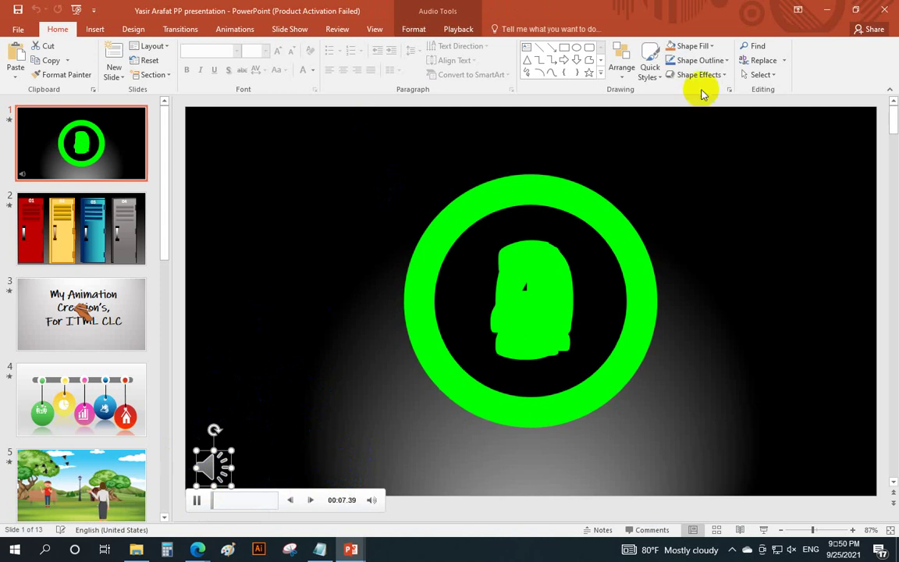
pyautogui.click(885, 9)
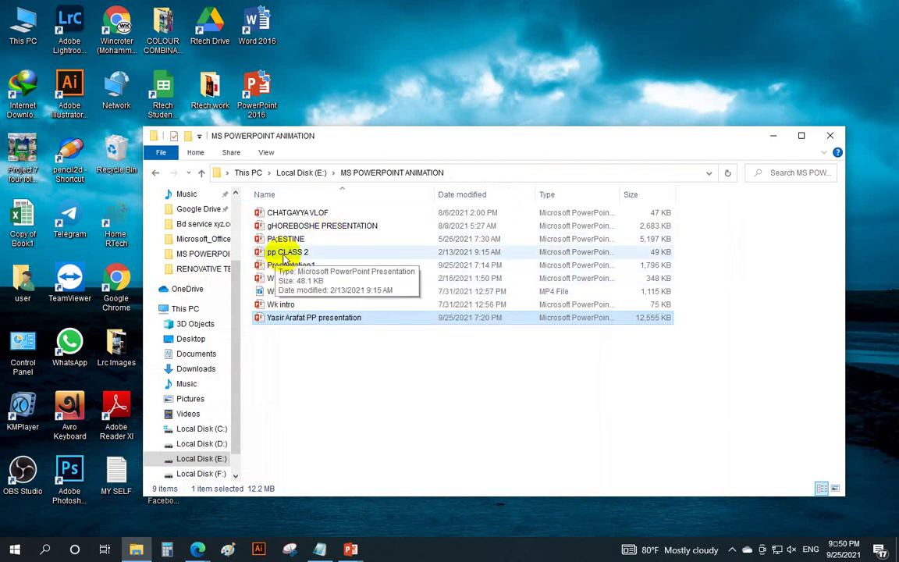
# Step: Glance into the RENOVATIVE TECHNOLOGY folder, close Explorer, and return to Presentation1 in PowerPoint
pyautogui.click(202, 172)
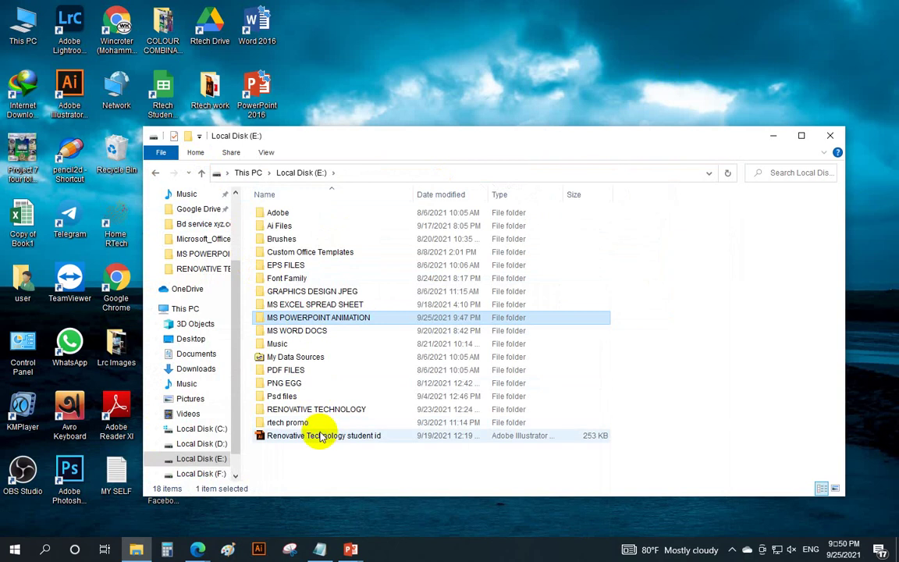
pyautogui.doubleClick(300, 409)
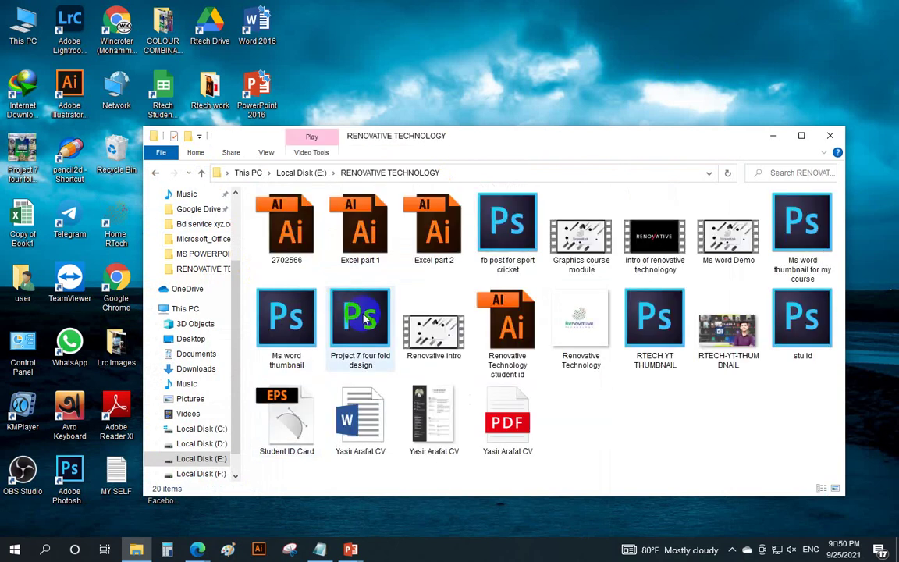
pyautogui.click(832, 135)
pyautogui.moveTo(351, 550)
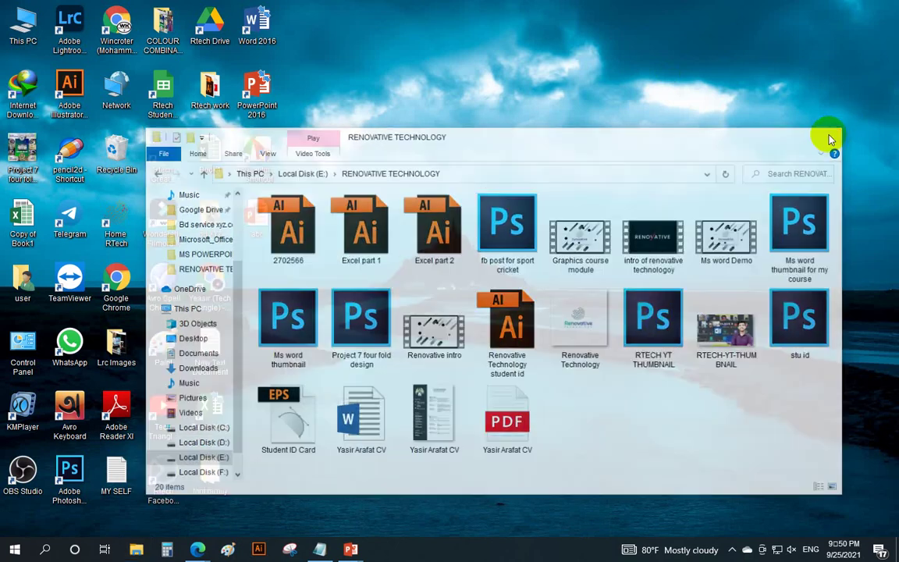
pyautogui.click(320, 506)
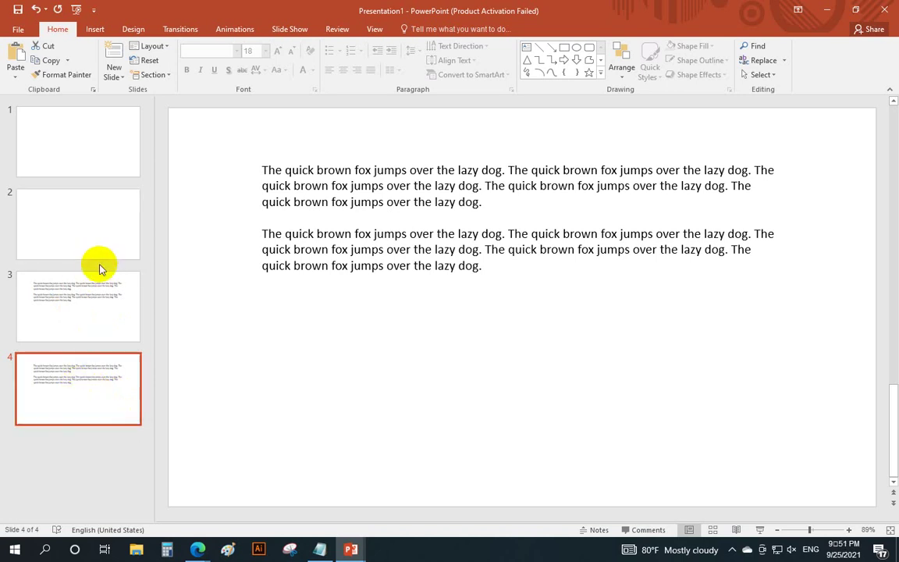
# Step: Add a new section starting at slide 1
pyautogui.rightClick(88, 222)
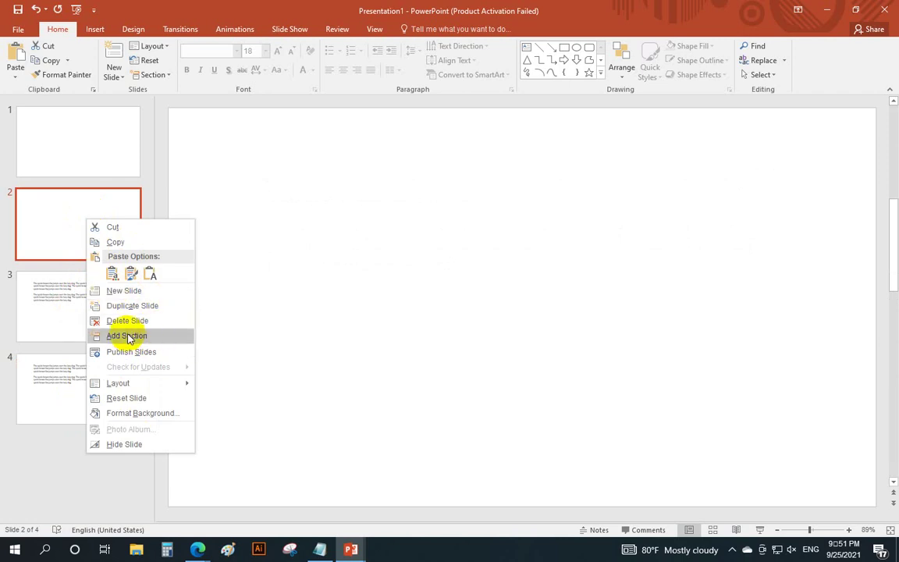
pyautogui.click(65, 152)
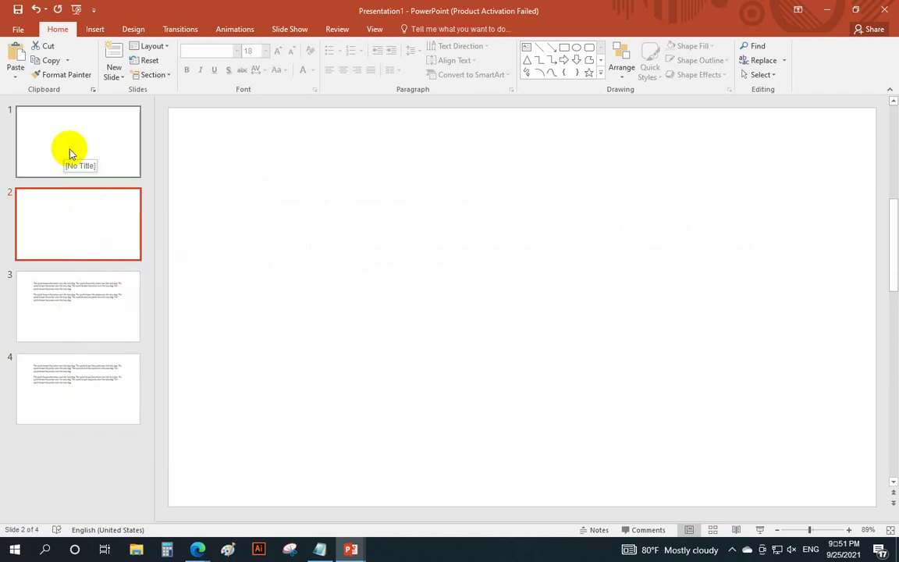
pyautogui.click(73, 151)
pyautogui.rightClick(77, 153)
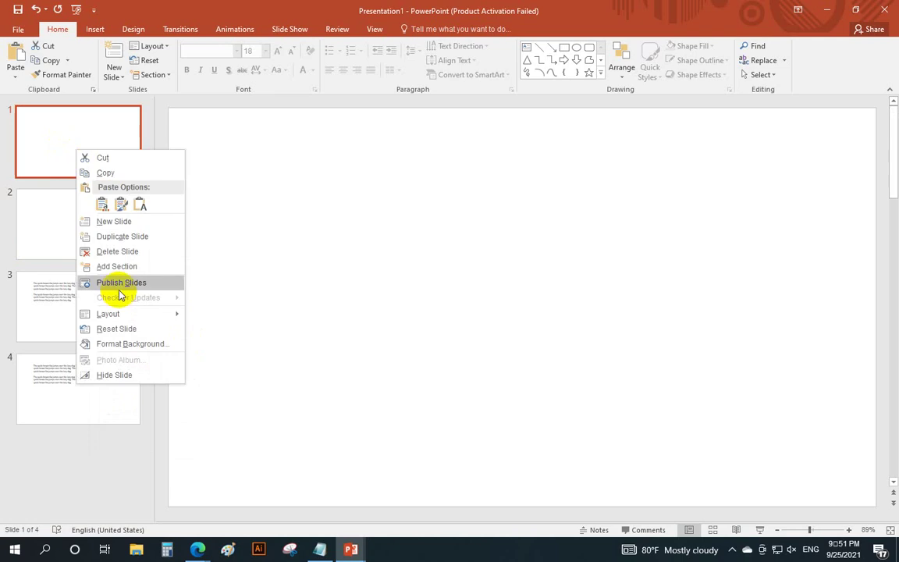
pyautogui.click(117, 266)
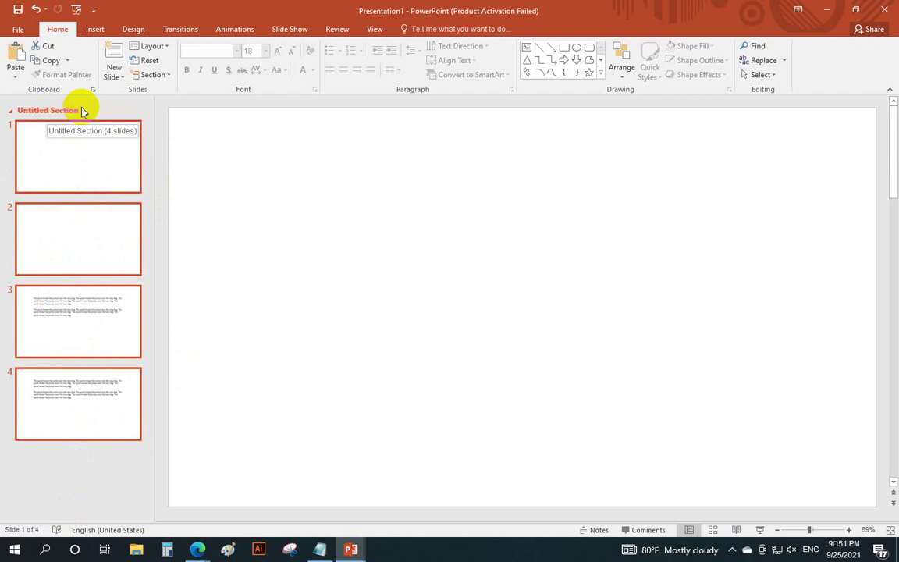
# Step: Browse the New Slide layouts without adding one, then show the Section command list
pyautogui.rightClick(87, 163)
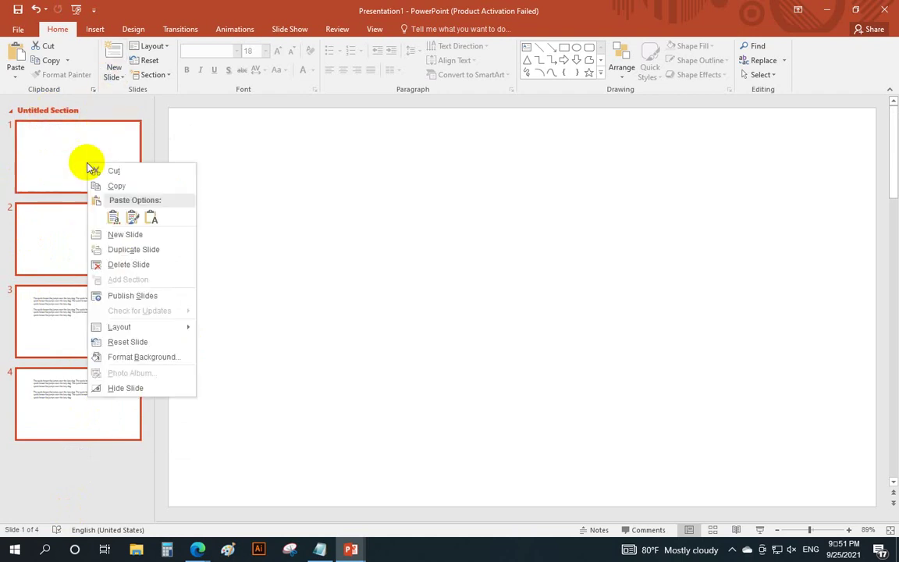
pyautogui.click(119, 78)
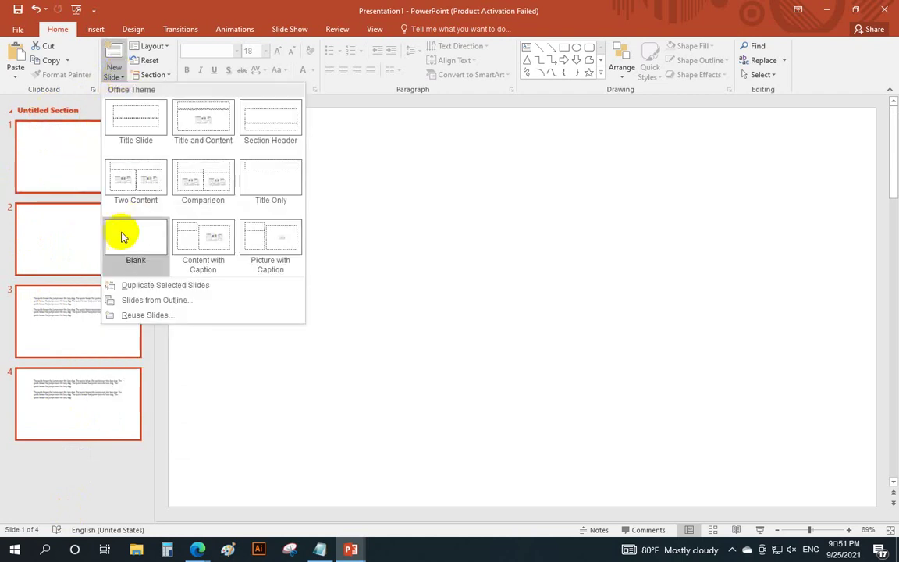
pyautogui.click(111, 97)
pyautogui.click(165, 75)
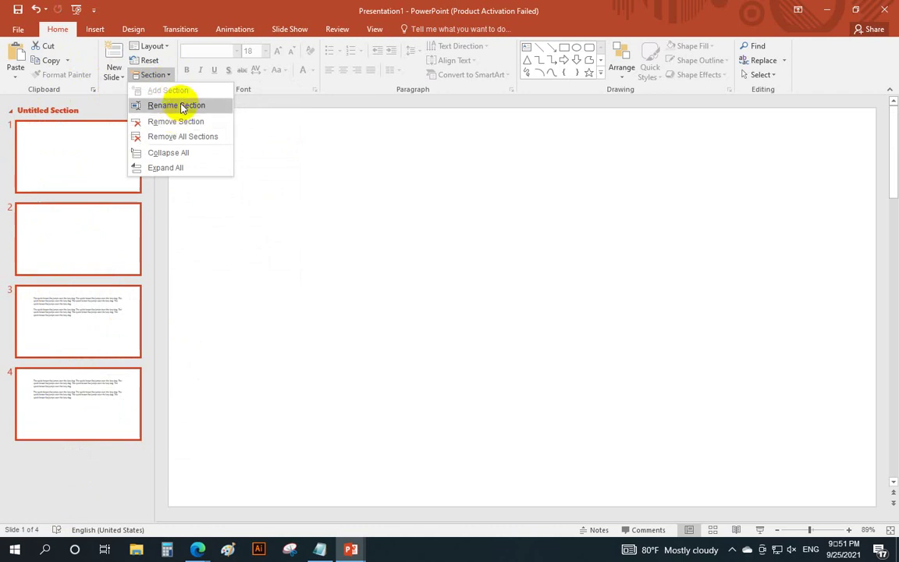
# Step: Rename the slide section to 'Powerpoint Class1' and collapse it
pyautogui.click(178, 105)
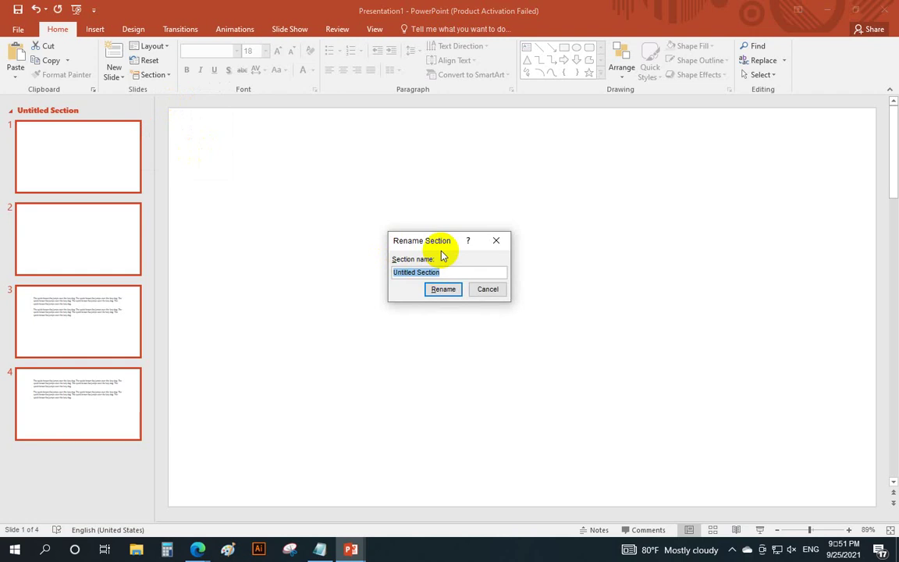
pyautogui.write('Powerp')
pyautogui.write('s')
pyautogui.write('1')
pyautogui.click(443, 289)
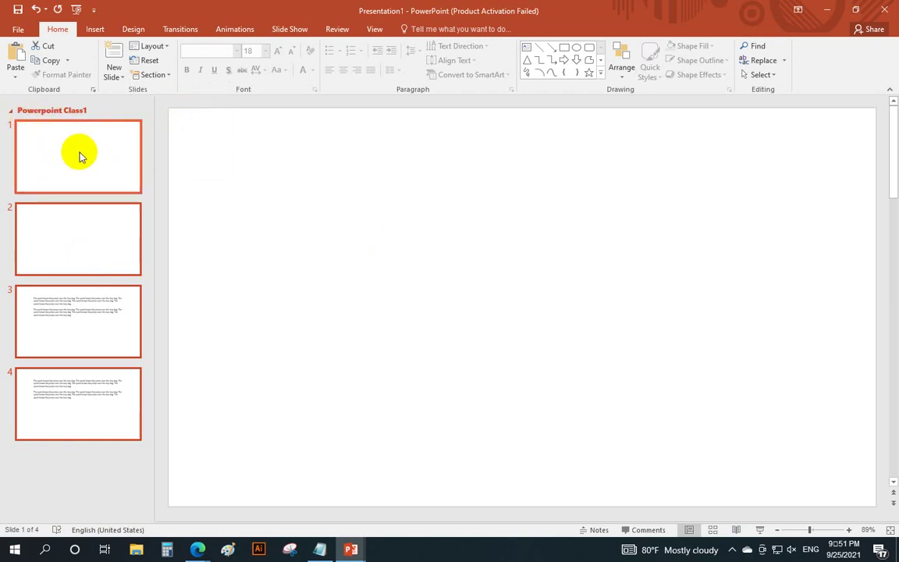
pyautogui.click(11, 111)
pyautogui.click(14, 115)
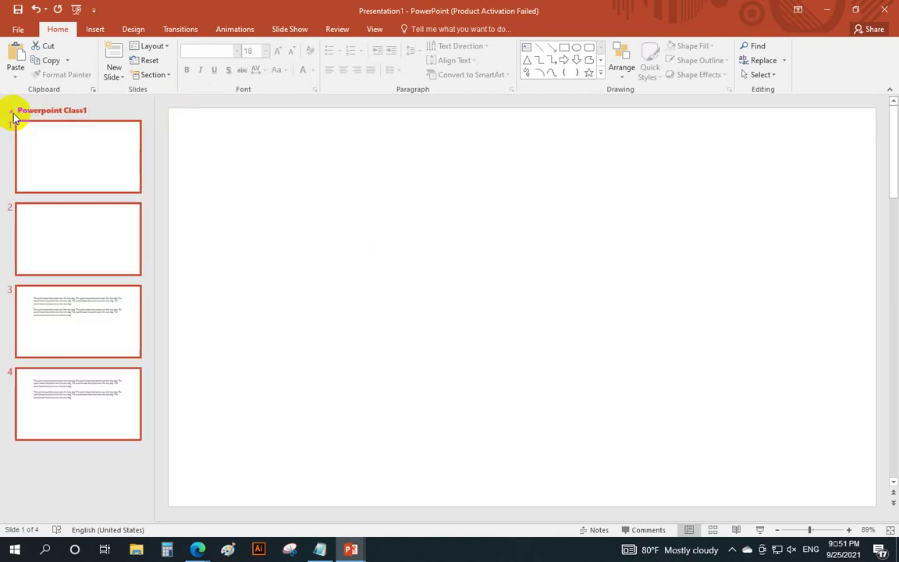
pyautogui.click(13, 115)
pyautogui.click(13, 114)
pyautogui.click(12, 113)
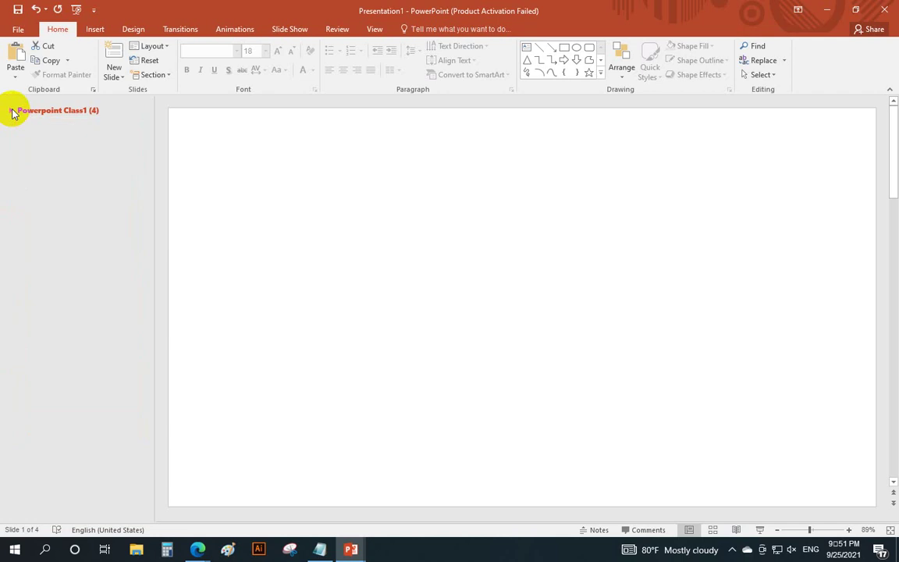
pyautogui.click(13, 111)
pyautogui.click(13, 114)
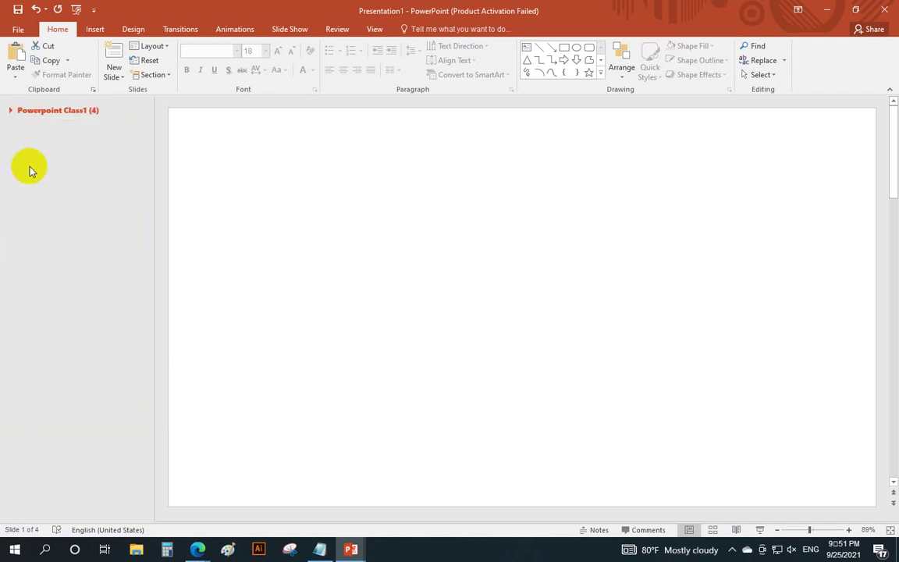
pyautogui.click(11, 114)
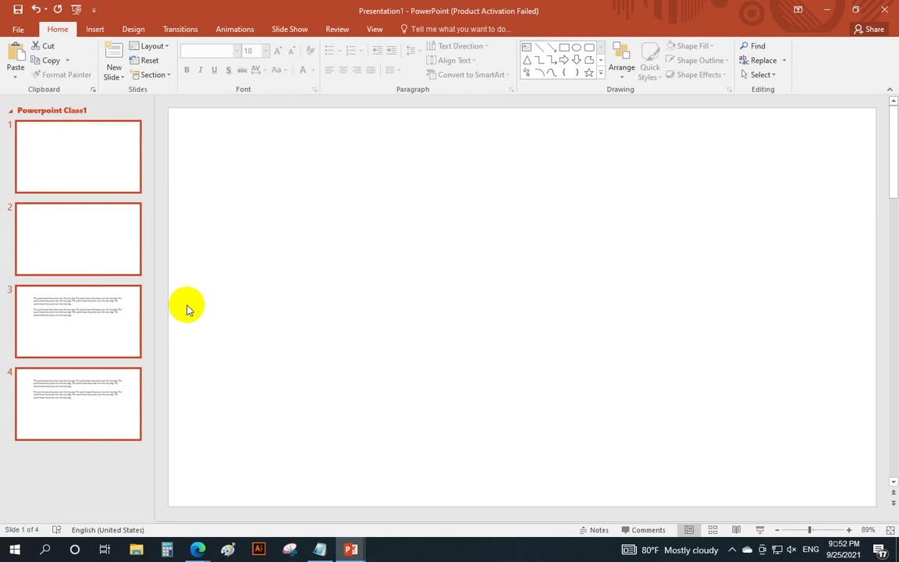
pyautogui.click(114, 76)
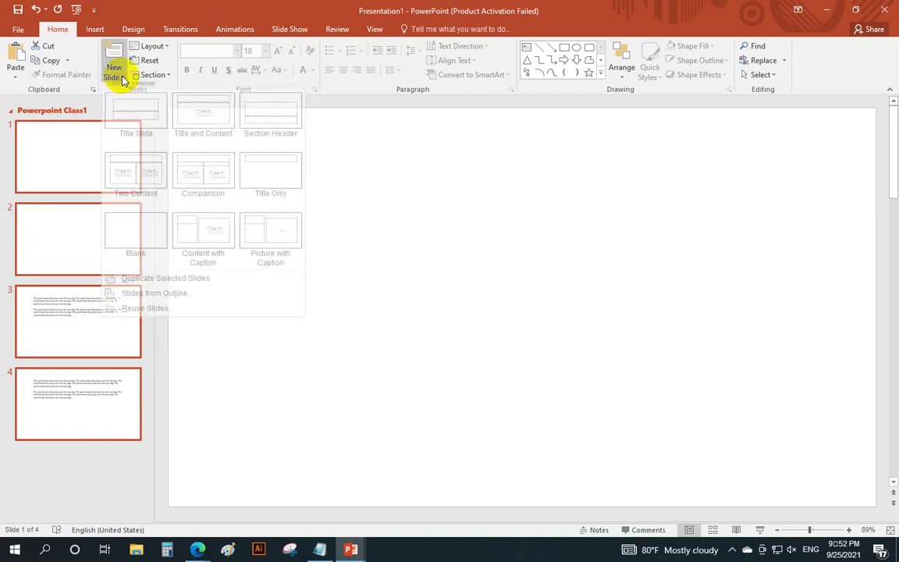
pyautogui.click(408, 147)
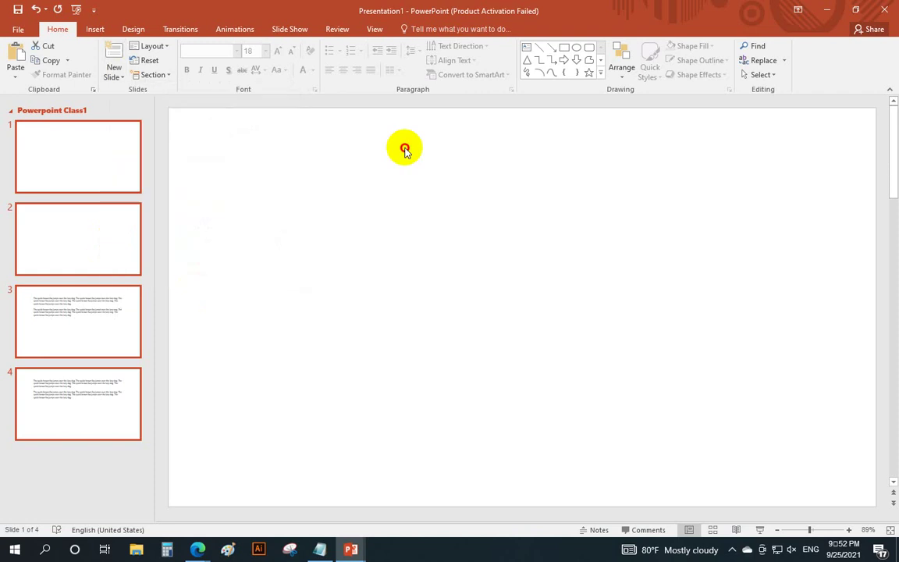
pyautogui.rightClick(53, 155)
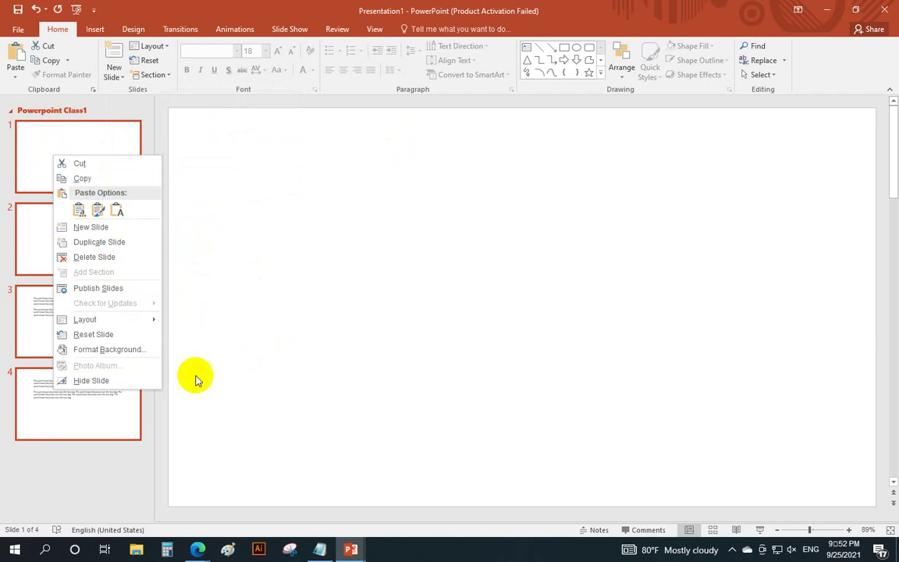
pyautogui.click(215, 141)
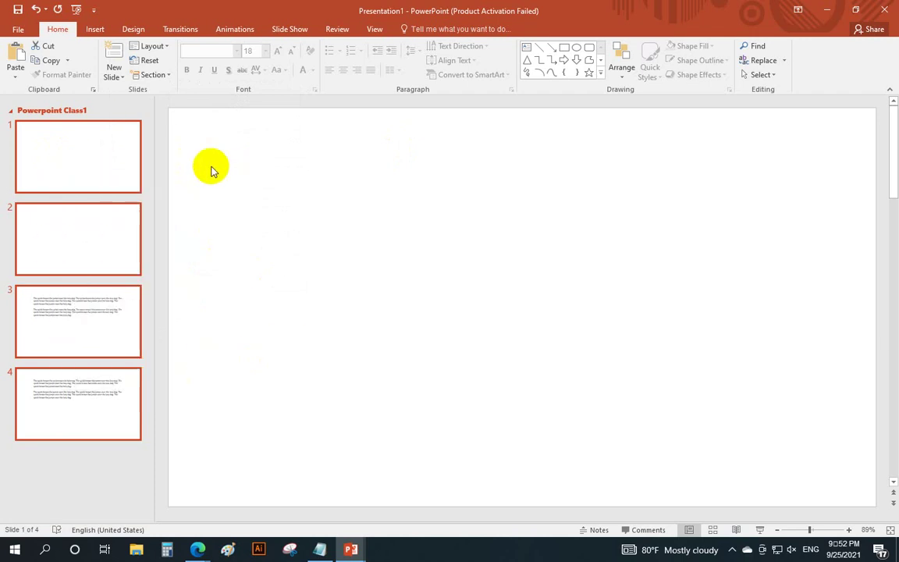
pyautogui.click(160, 46)
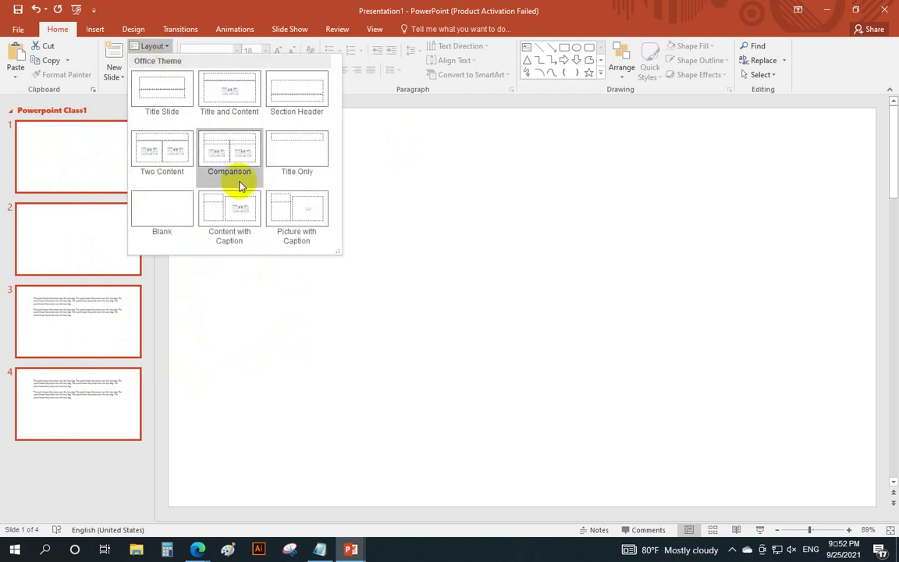
pyautogui.click(400, 175)
pyautogui.click(224, 187)
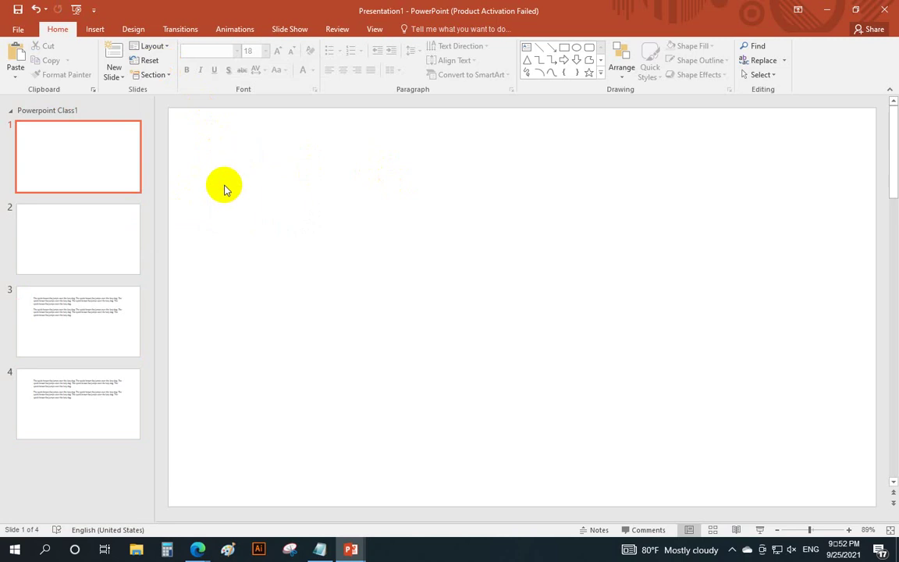
# Step: Make slide 3's fox paragraphs bold, underlined and blue, then delete slide 4
pyautogui.click(106, 329)
pyautogui.moveTo(480, 268); pyautogui.dragTo(211, 145)
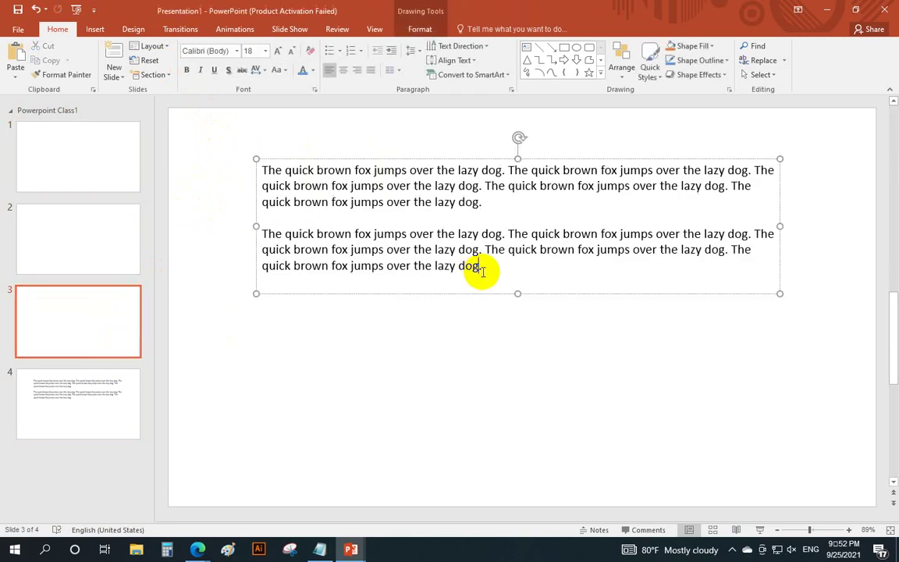
pyautogui.click(188, 69)
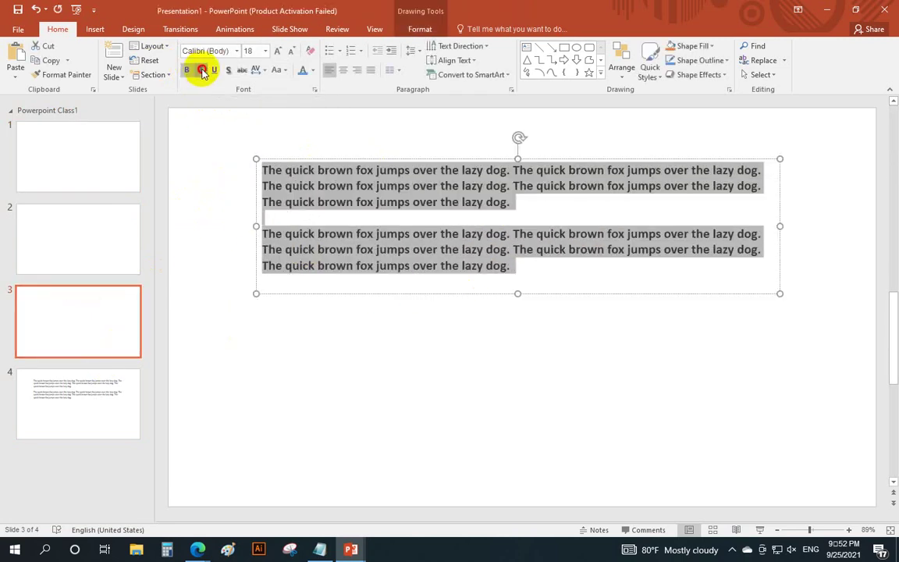
pyautogui.click(302, 71)
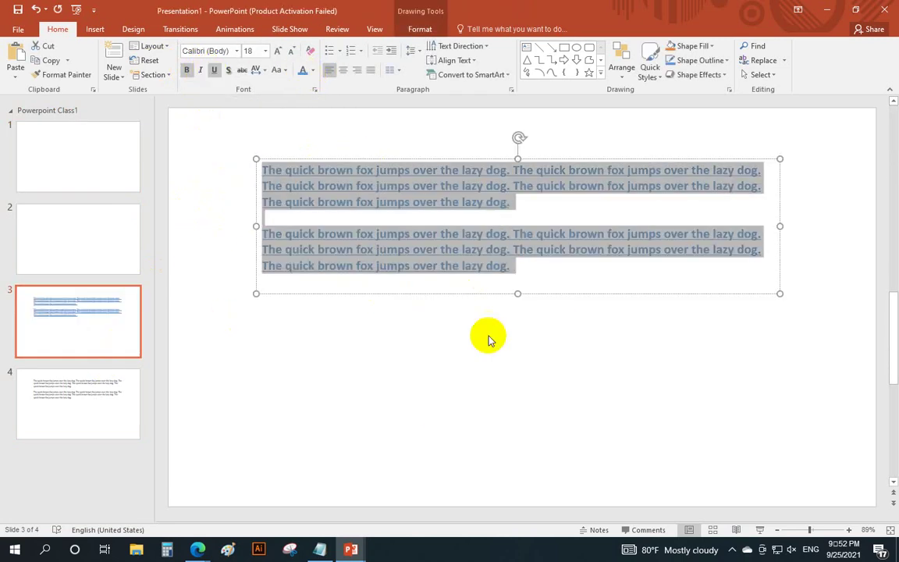
pyautogui.click(316, 363)
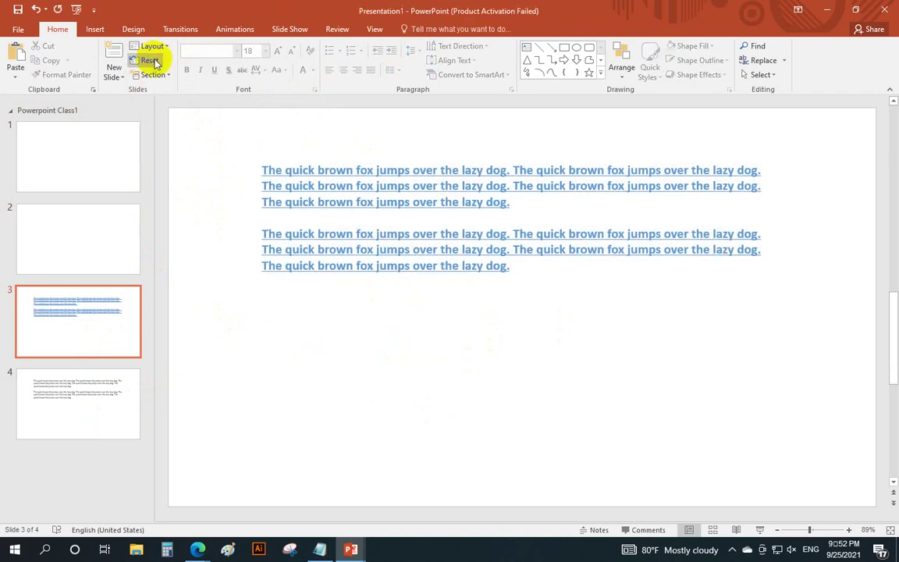
pyautogui.click(315, 185)
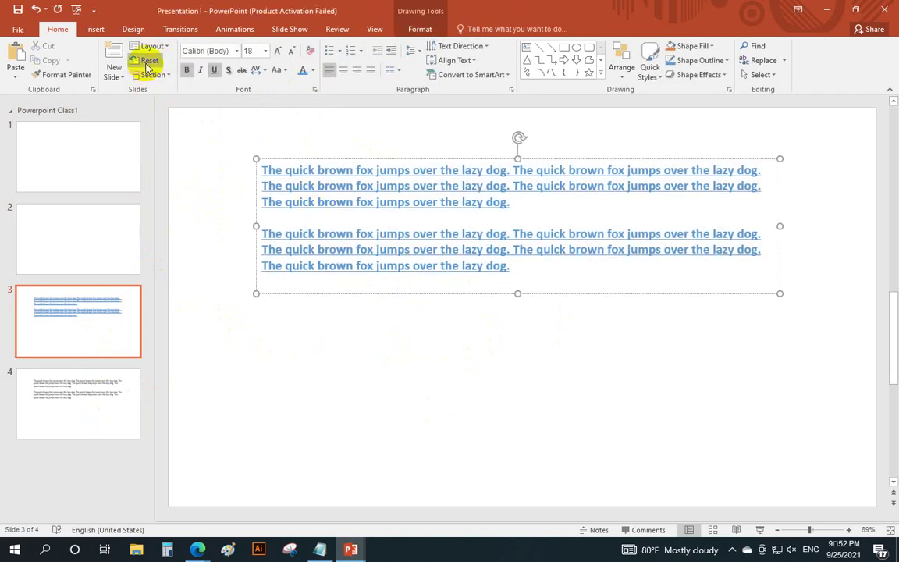
pyautogui.click(107, 398)
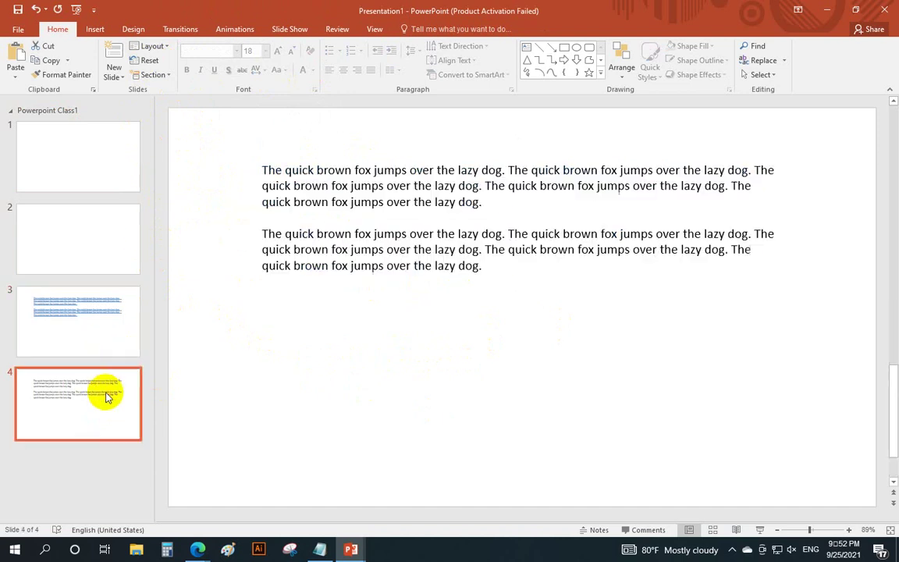
pyautogui.press('Delete')
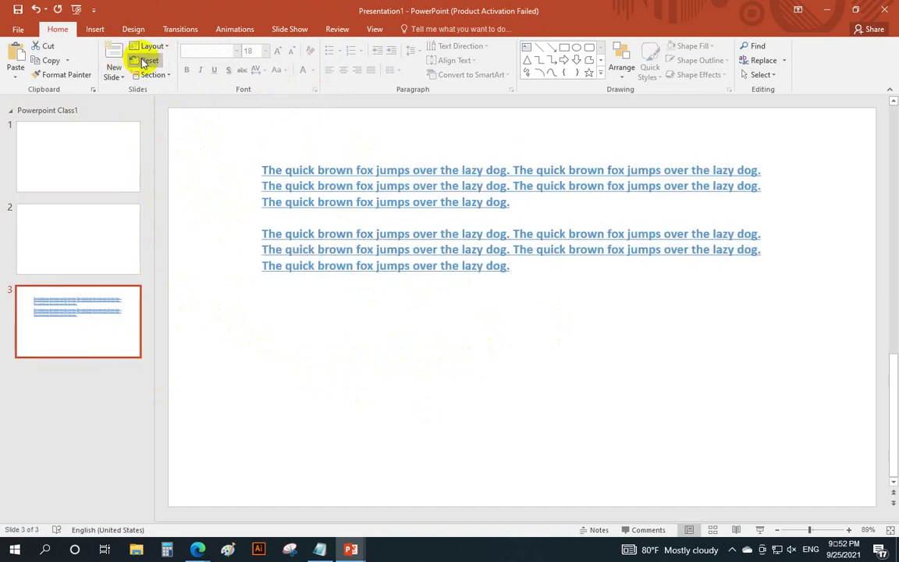
# Step: Select the fox text box on slide 3 as an object
pyautogui.rightClick(107, 342)
pyautogui.click(121, 251)
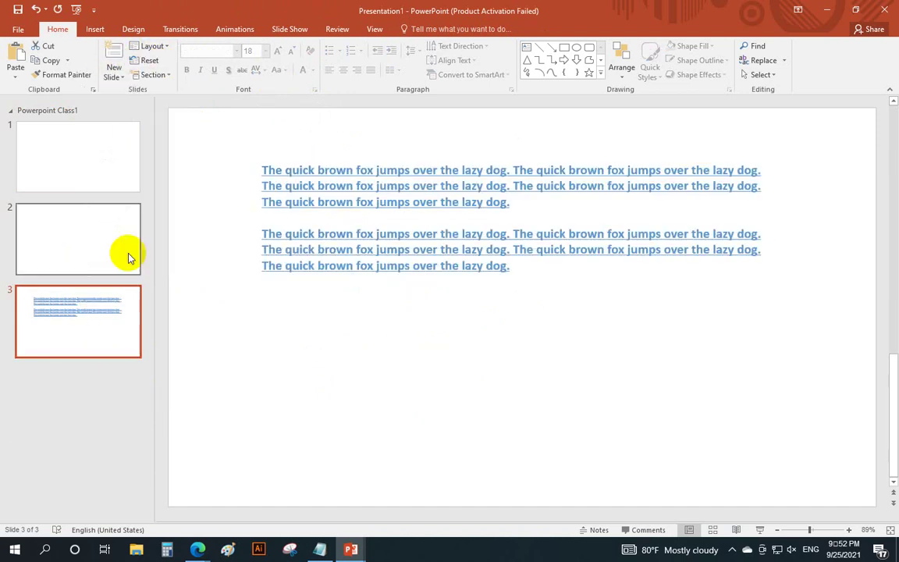
pyautogui.click(291, 269)
pyautogui.click(437, 372)
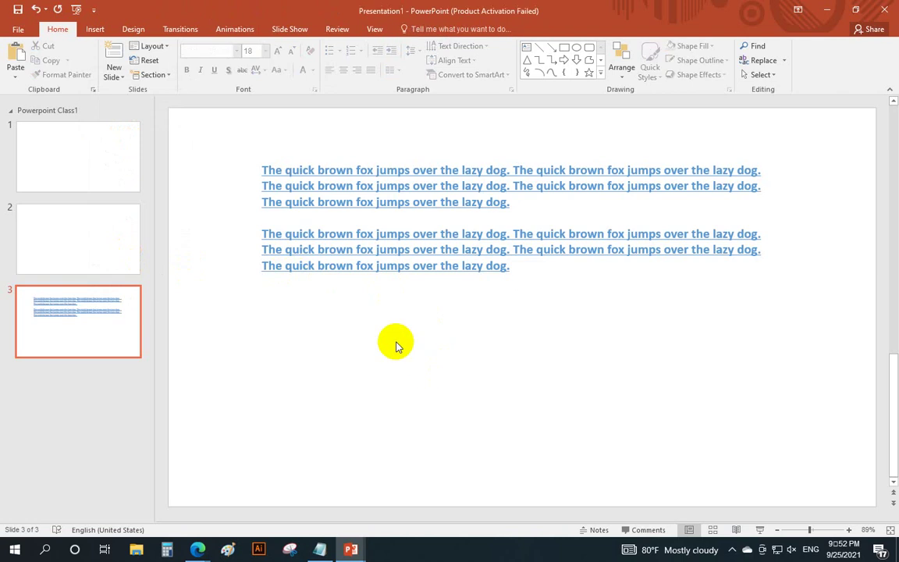
pyautogui.click(481, 267)
pyautogui.moveTo(538, 270)
pyautogui.mouseDown()
pyautogui.moveTo(224, 193)
pyautogui.moveTo(227, 164)
pyautogui.mouseUp()
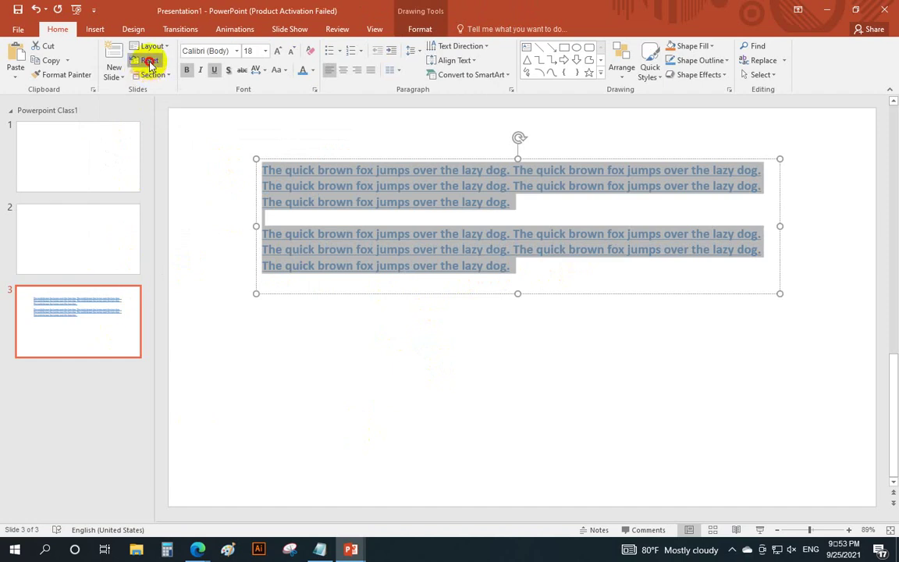
pyautogui.click(394, 328)
pyautogui.click(304, 217)
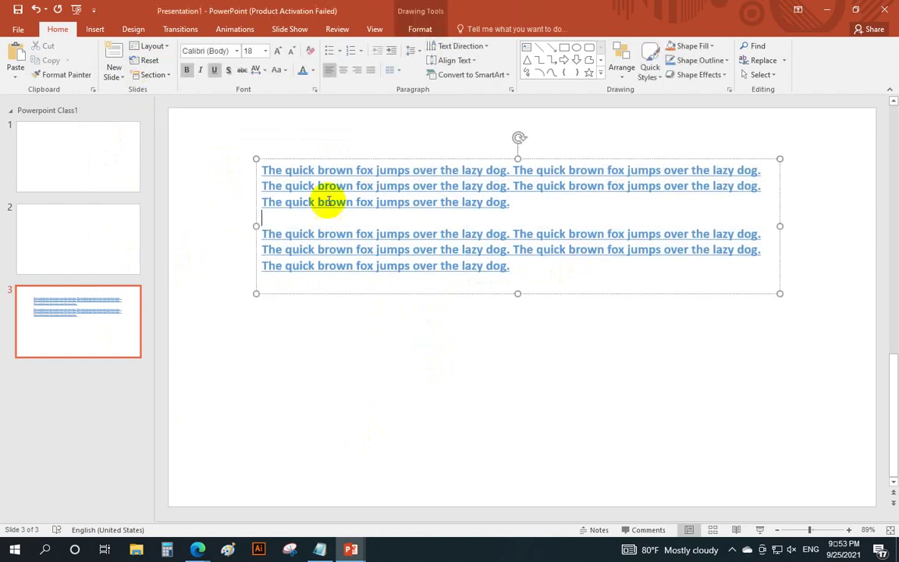
pyautogui.click(286, 160)
# Step: Move the text box toward the upper centre, narrowing it so its lines wrap shorter
pyautogui.click(153, 62)
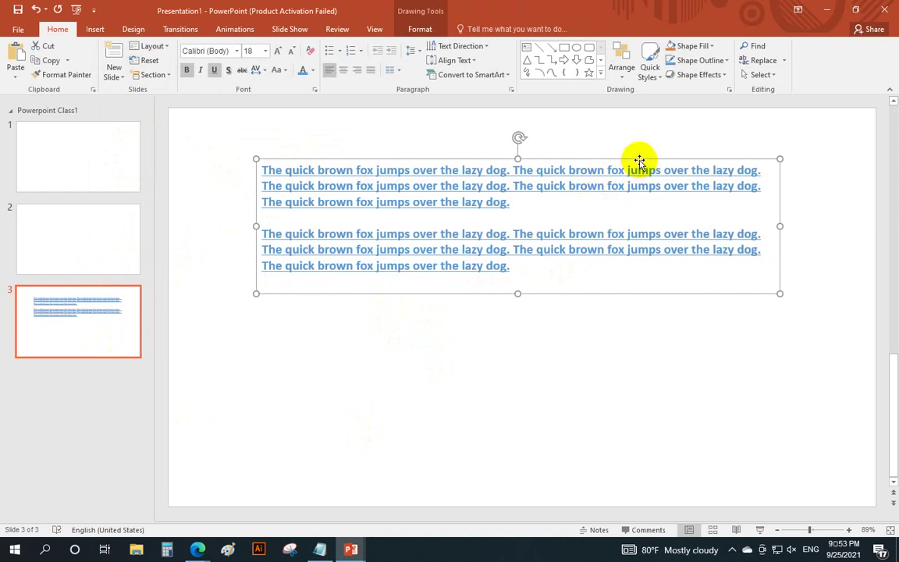
pyautogui.moveTo(639, 160)
pyautogui.mouseDown()
pyautogui.moveTo(632, 254)
pyautogui.moveTo(646, 159)
pyautogui.mouseUp()
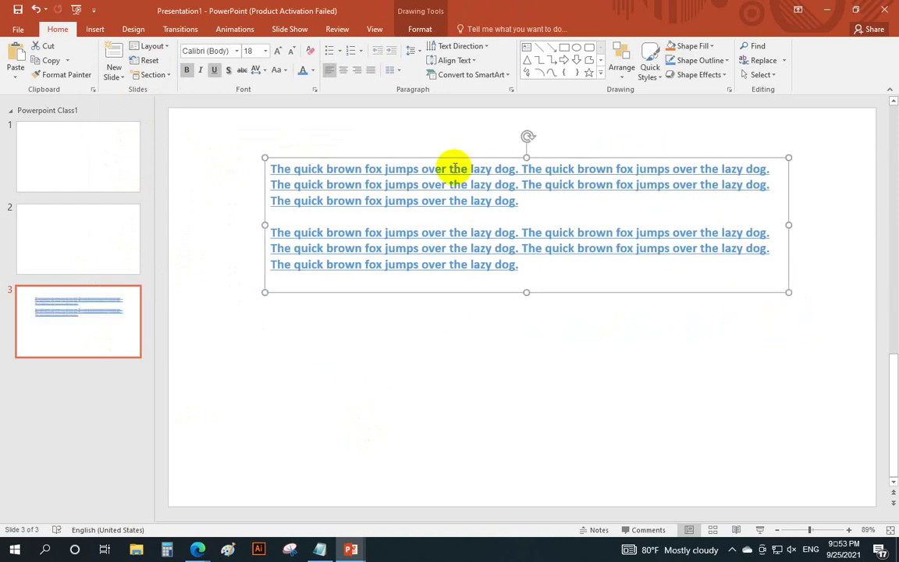
pyautogui.moveTo(312, 161); pyautogui.dragTo(281, 159)
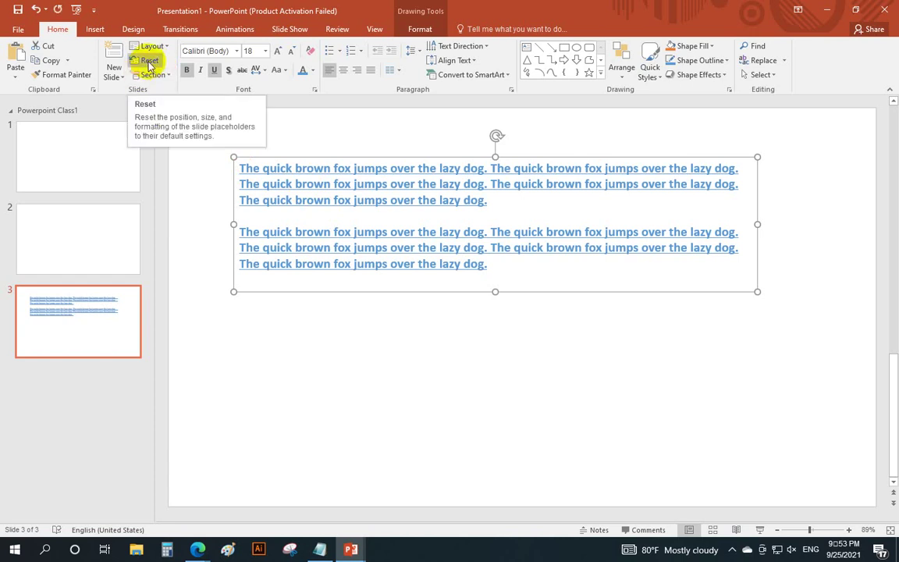
pyautogui.moveTo(756, 292); pyautogui.dragTo(658, 225)
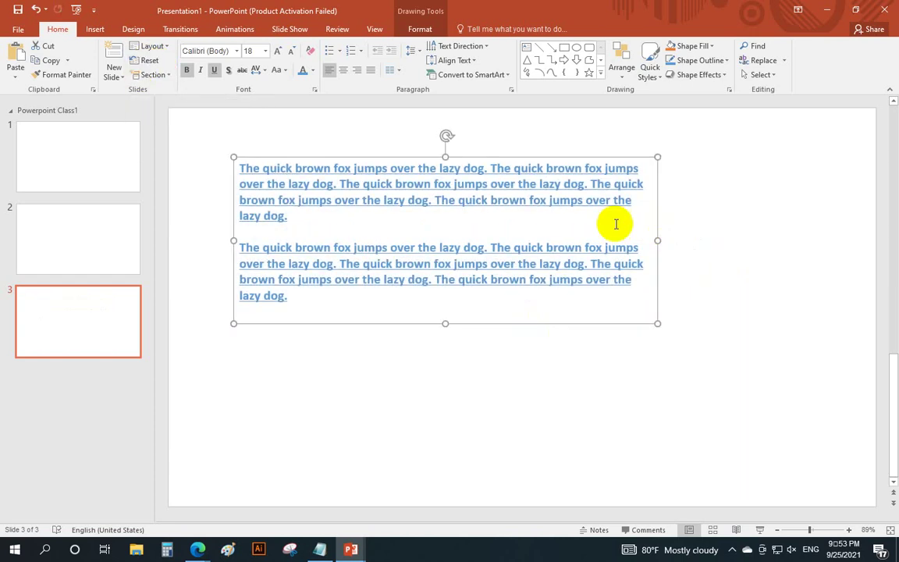
pyautogui.click(455, 247)
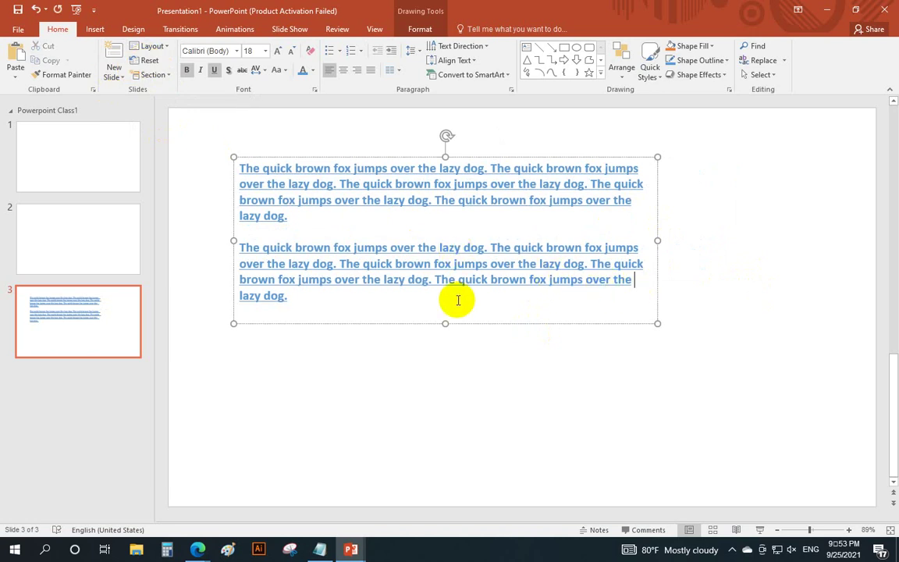
pyautogui.moveTo(337, 157); pyautogui.dragTo(414, 157)
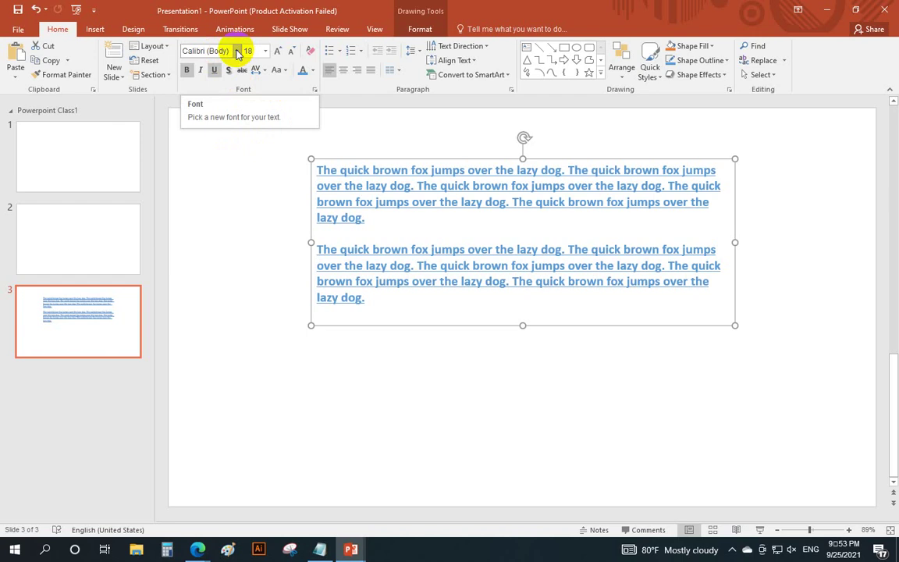
# Step: Apply the Adobe Fan Heiti Std B font to slide 3's fox text box
pyautogui.click(237, 52)
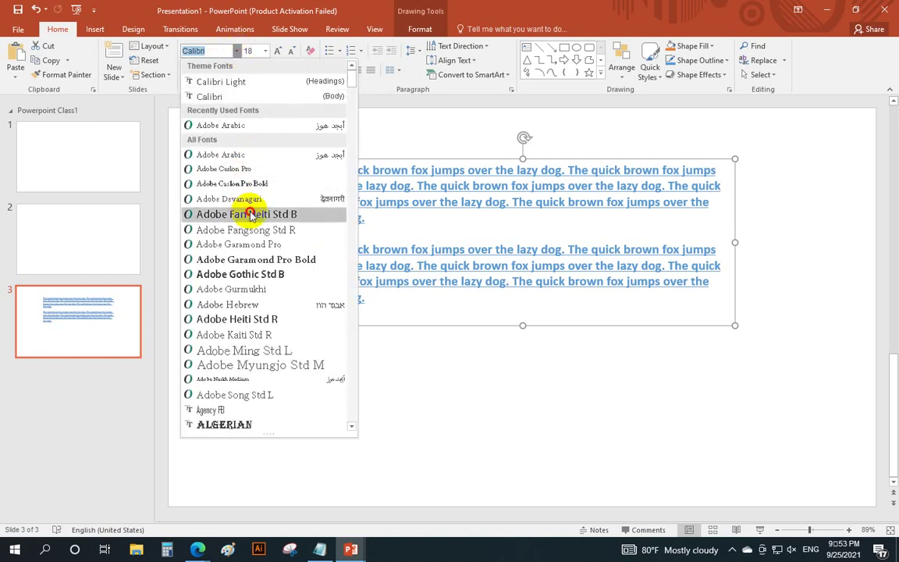
pyautogui.click(250, 215)
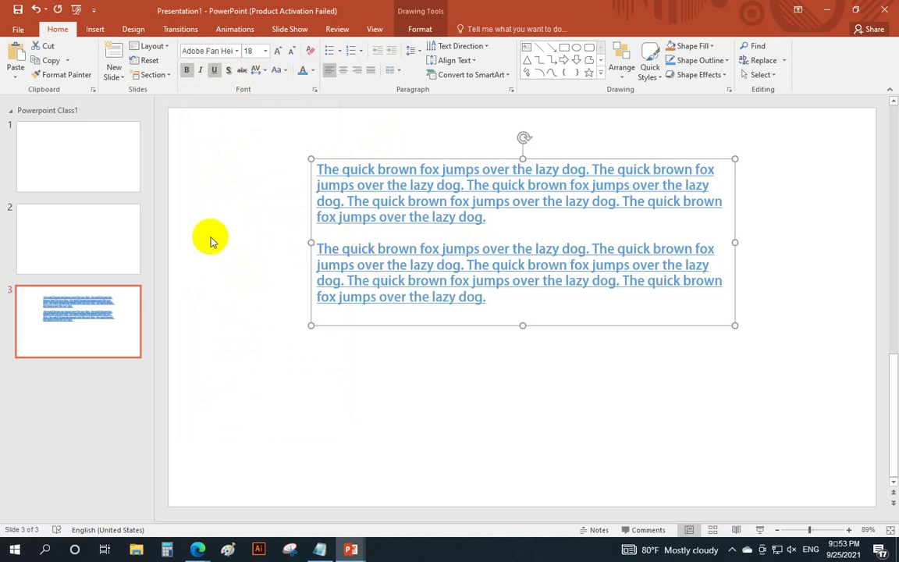
pyautogui.click(769, 230)
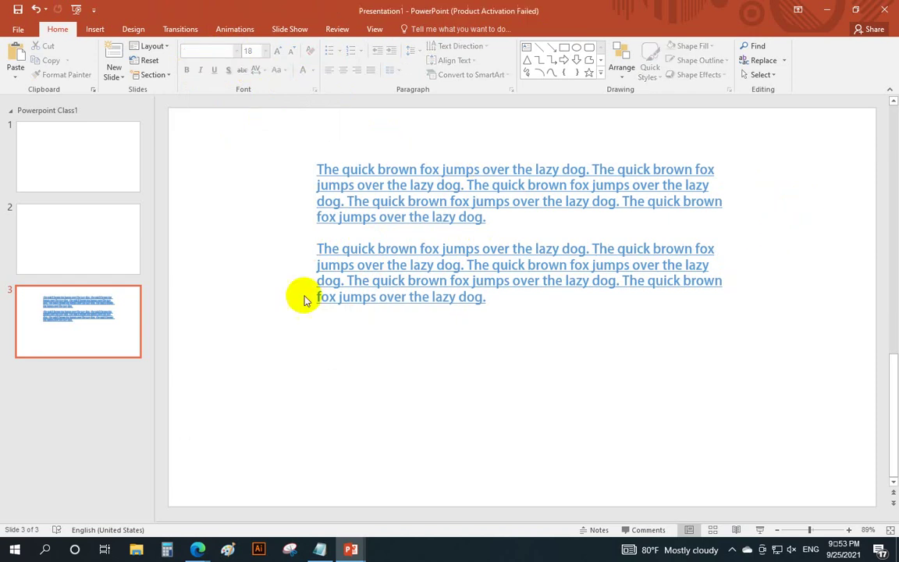
pyautogui.click(374, 201)
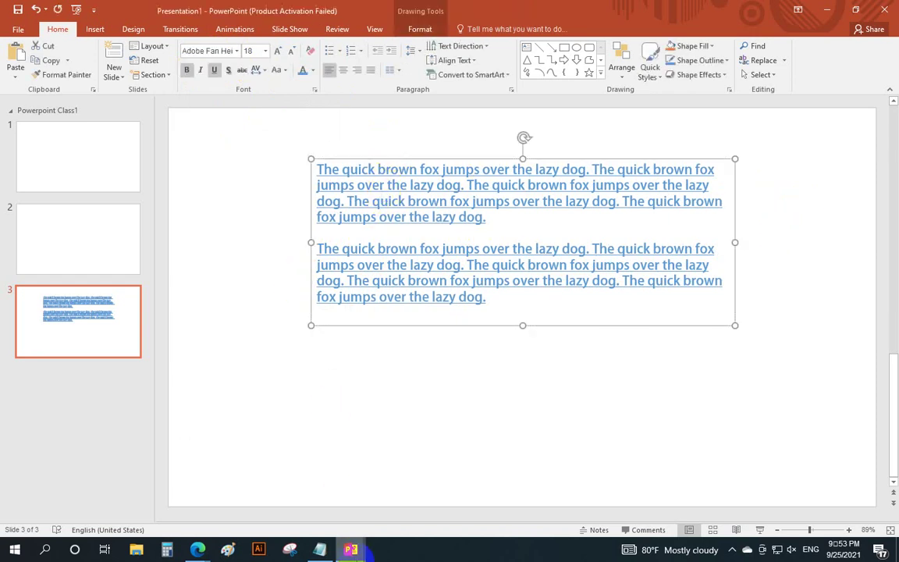
pyautogui.click(411, 488)
pyautogui.scroll(-1, 33, 201)
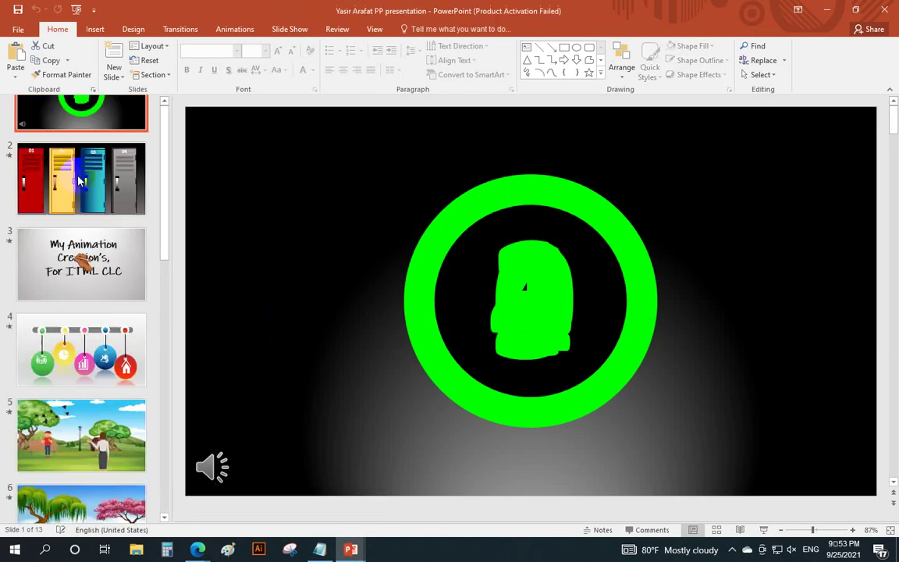
pyautogui.scroll(-3, 32, 211)
pyautogui.scroll(-2, 35, 219)
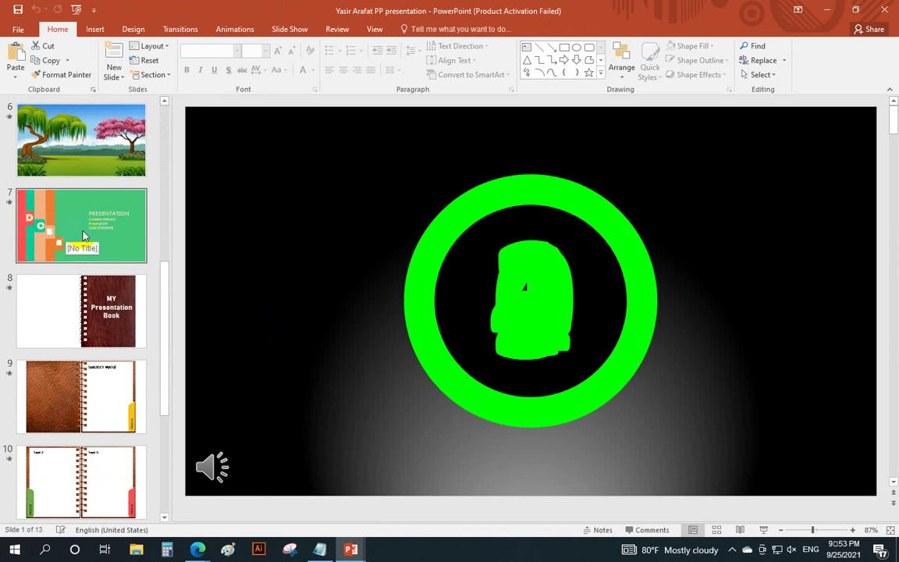
pyautogui.scroll(-3, 101, 257)
pyautogui.scroll(2, 110, 351)
pyautogui.scroll(5, 110, 351)
pyautogui.scroll(2, 103, 340)
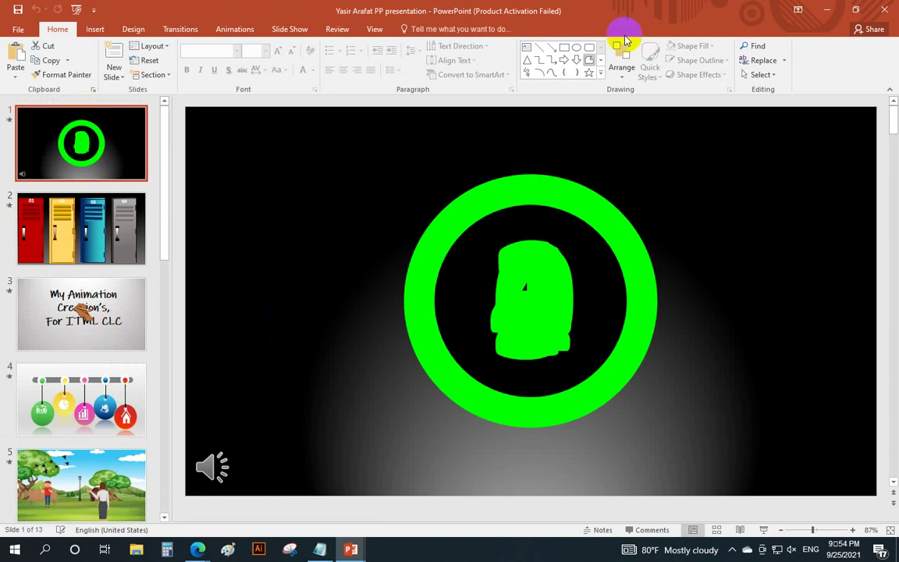
pyautogui.click(829, 9)
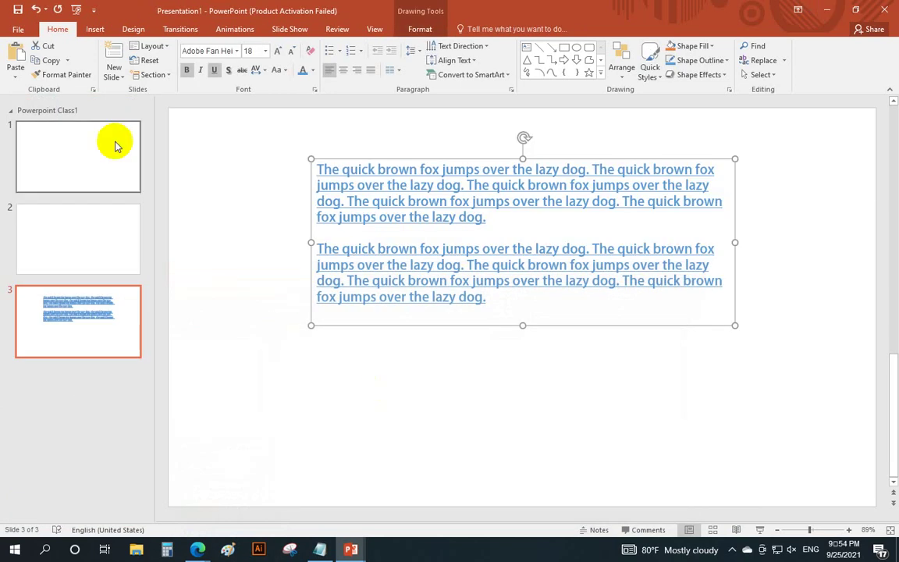
pyautogui.click(98, 32)
pyautogui.click(128, 29)
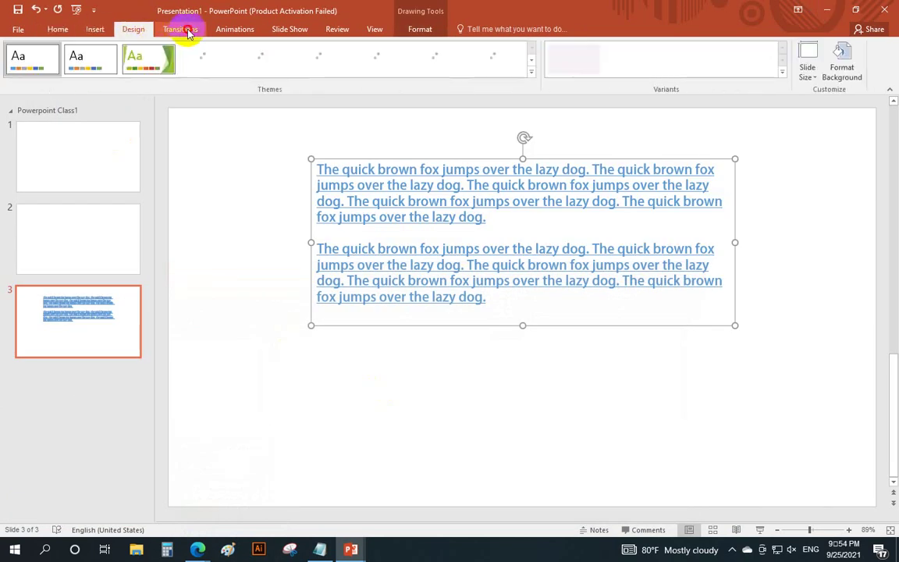
pyautogui.click(184, 32)
pyautogui.click(234, 32)
pyautogui.click(283, 31)
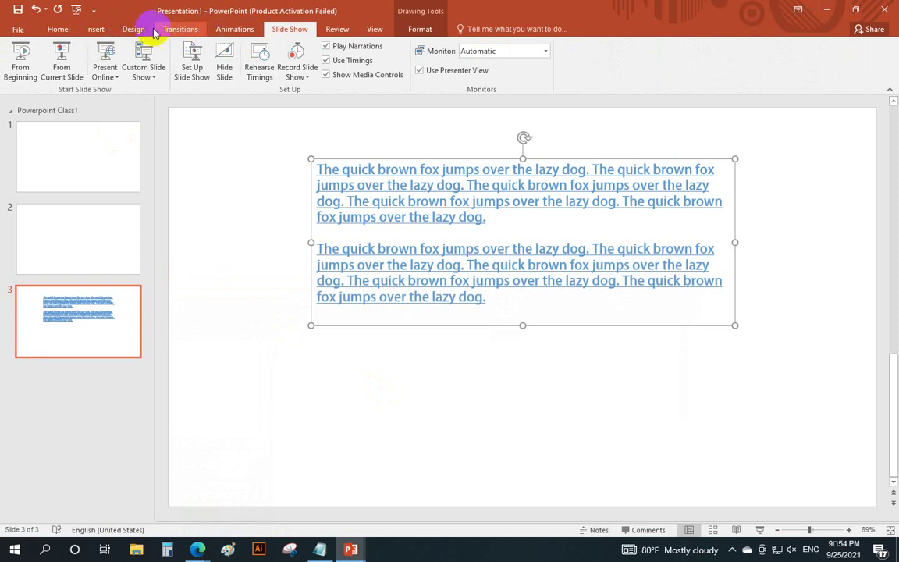
pyautogui.click(59, 31)
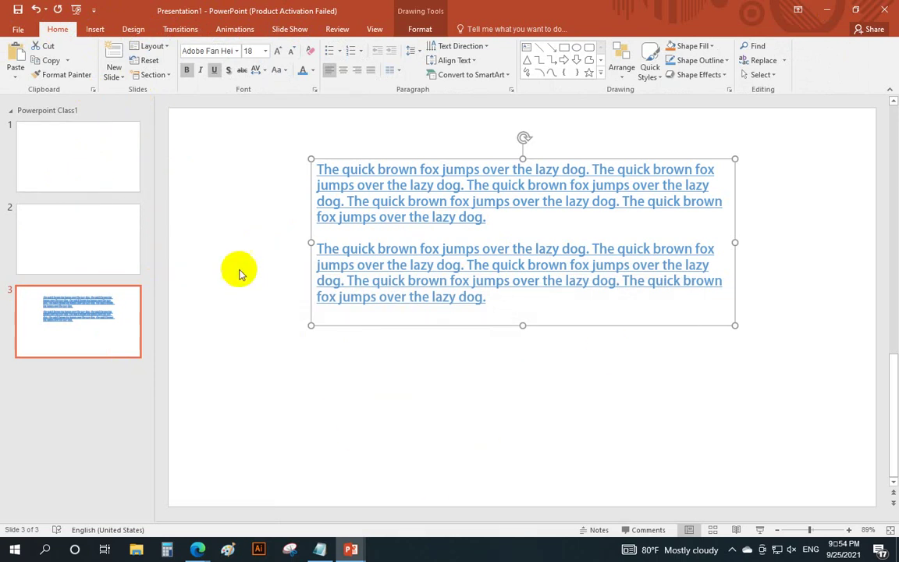
# Step: Browse Save As to the Desktop, review the Save as type list, then cancel the dialog
pyautogui.click(24, 32)
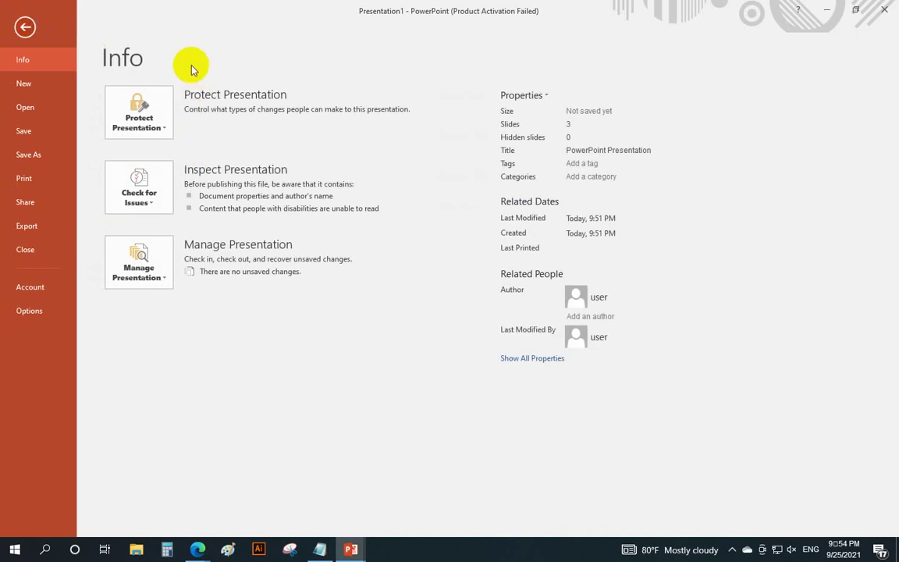
pyautogui.click(30, 141)
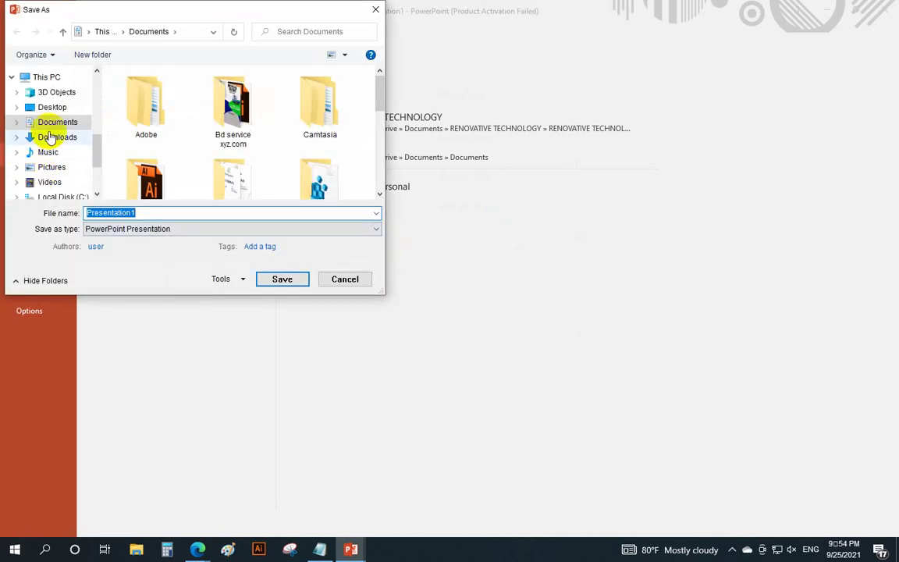
pyautogui.click(51, 109)
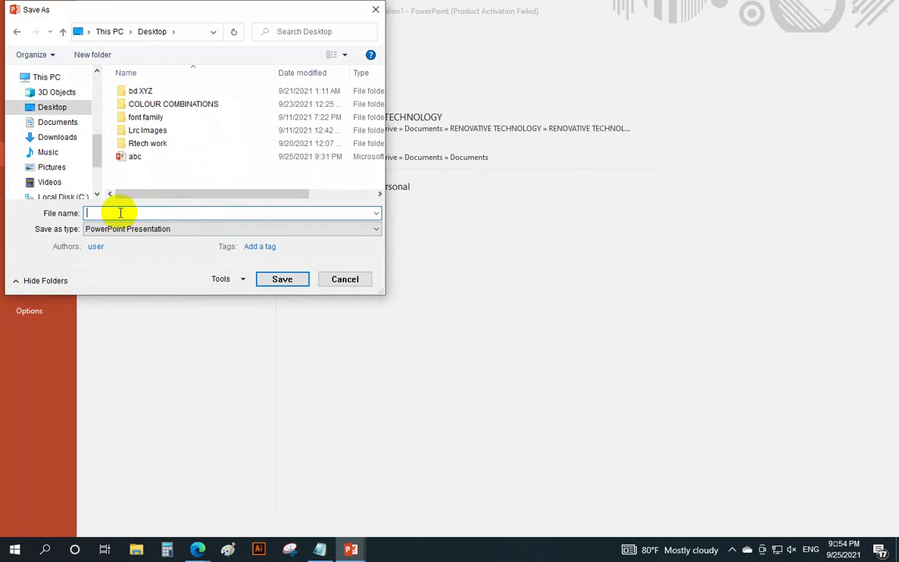
pyautogui.write('po')
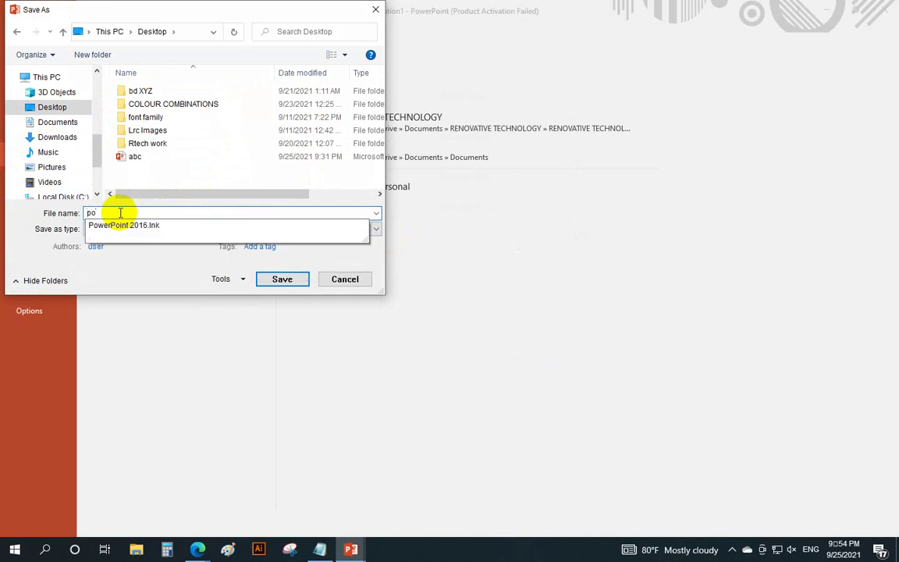
pyautogui.press('BackSpace')
pyautogui.press('BackSpace')
pyautogui.write('pc1')
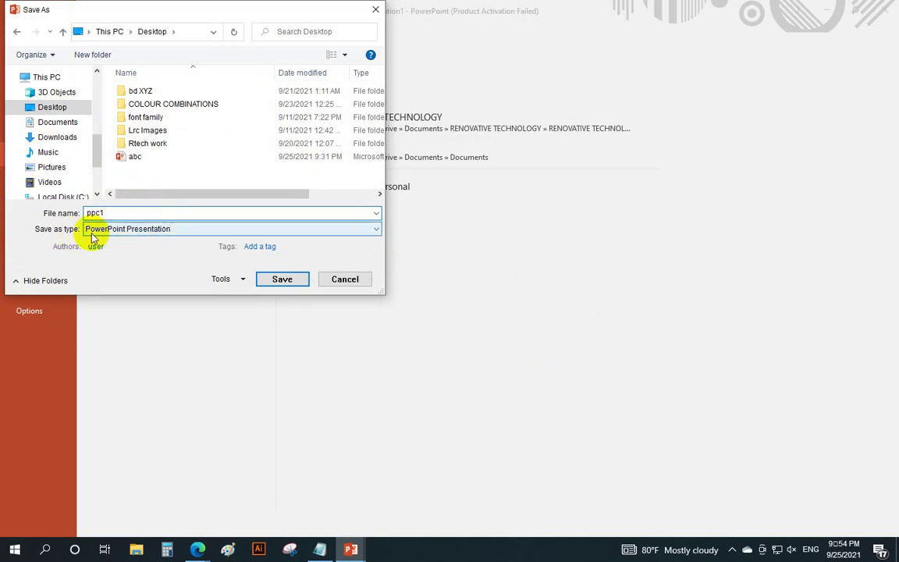
pyautogui.click(376, 229)
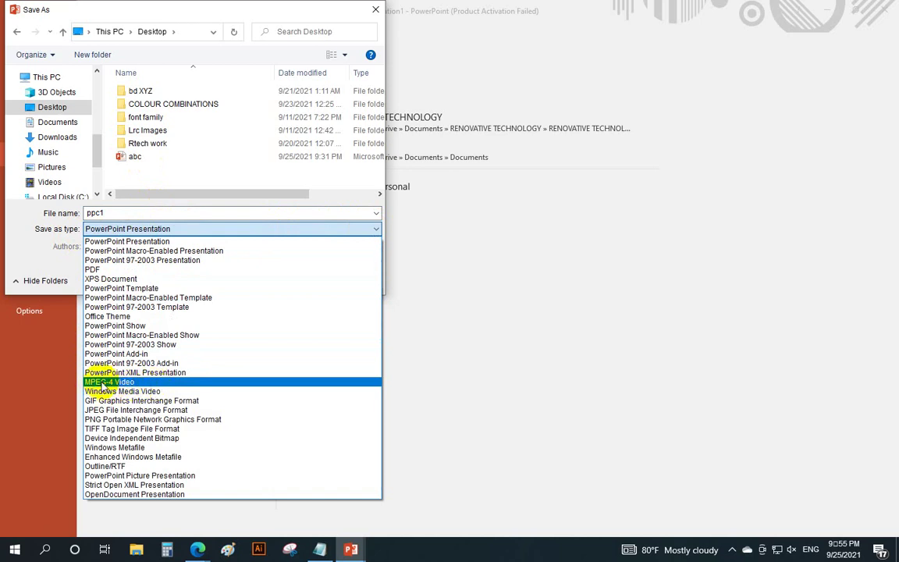
pyautogui.click(815, 25)
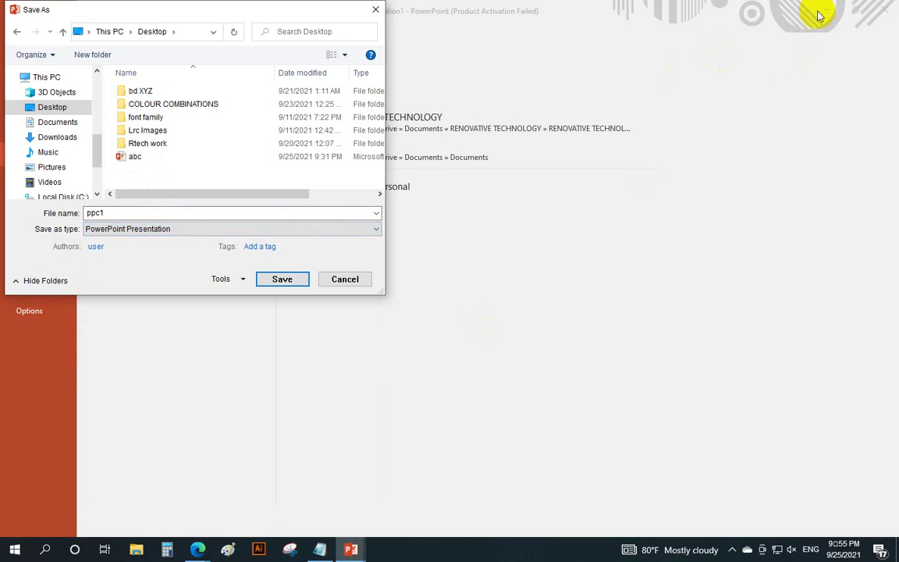
pyautogui.click(344, 280)
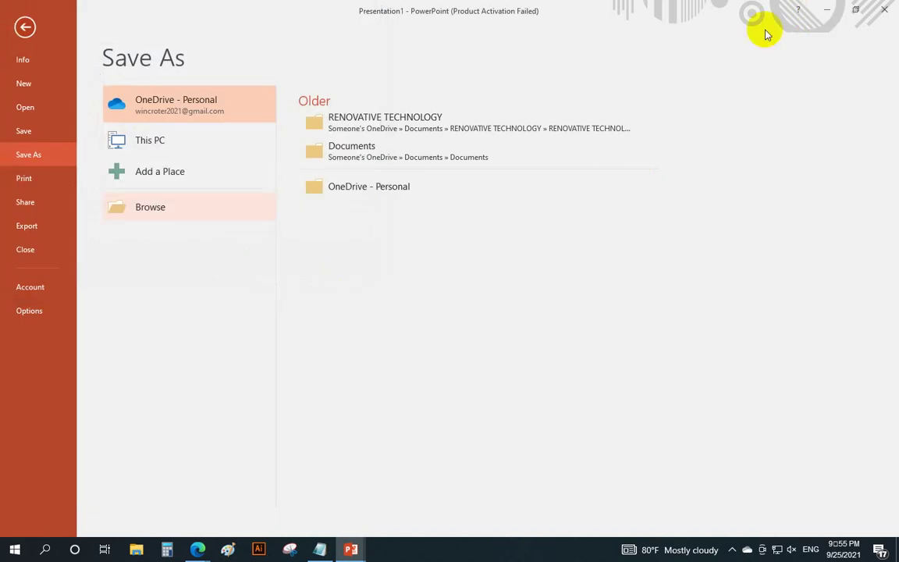
# Step: Minimize PowerPoint, then briefly open and close pp CLASS 2 from File Explorer's Quick access
pyautogui.click(827, 11)
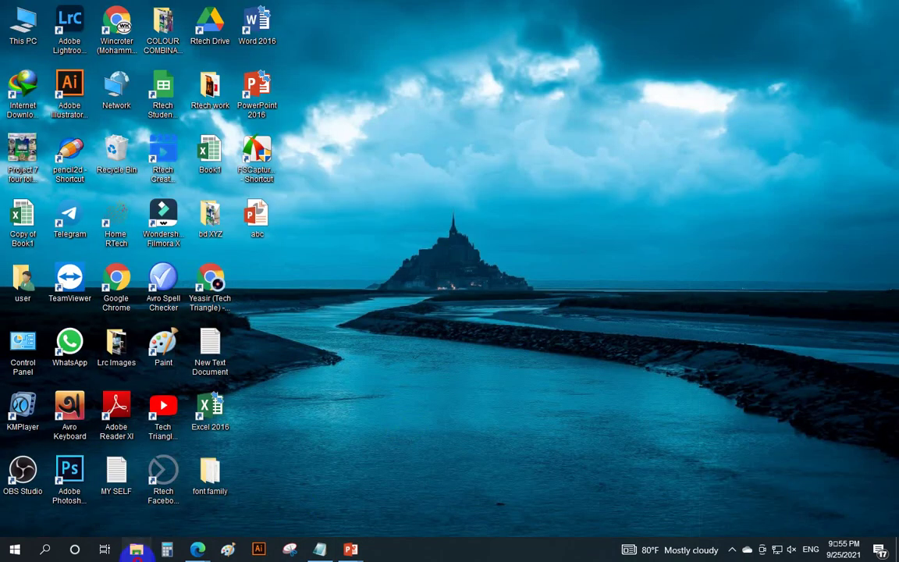
pyautogui.click(136, 549)
pyautogui.scroll(-1, 190, 437)
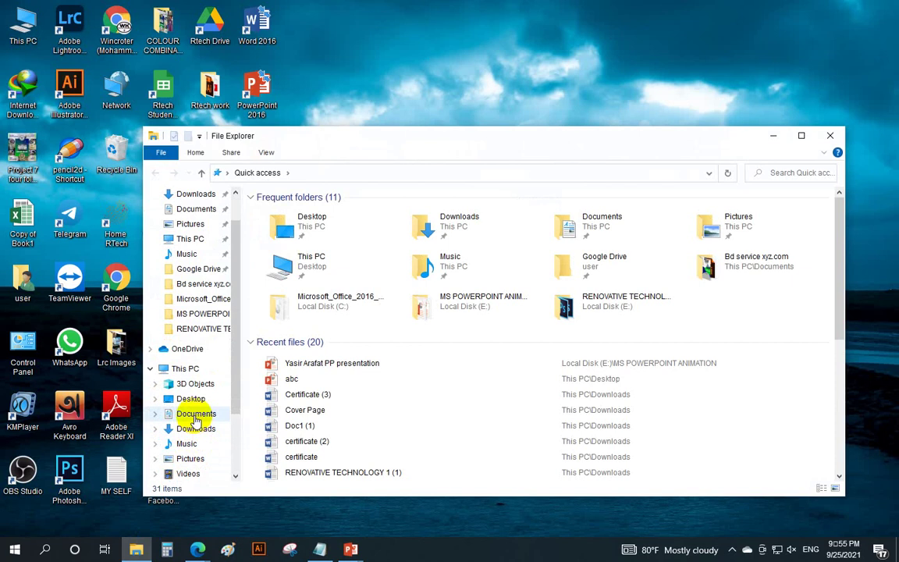
pyautogui.scroll(-1, 184, 437)
pyautogui.click(195, 458)
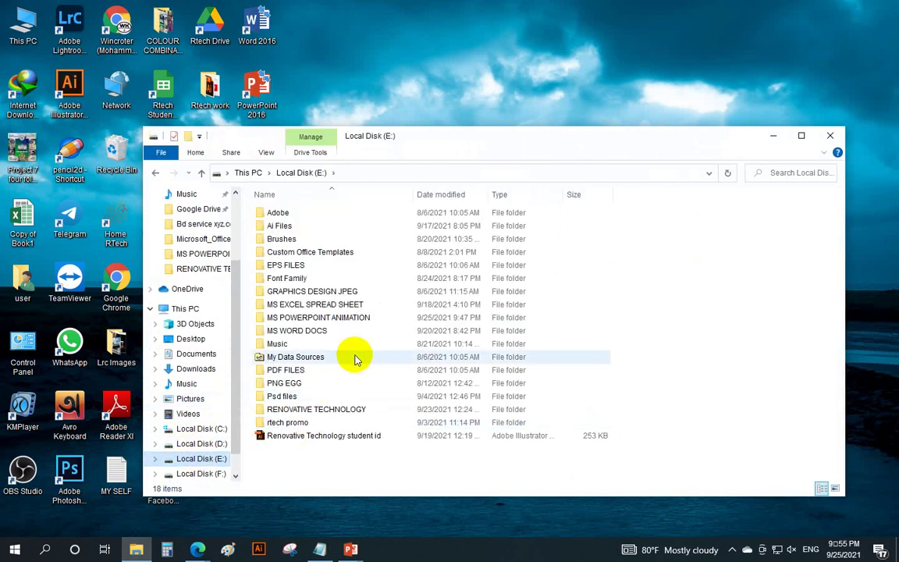
pyautogui.scroll(1, 190, 198)
pyautogui.scroll(1, 200, 203)
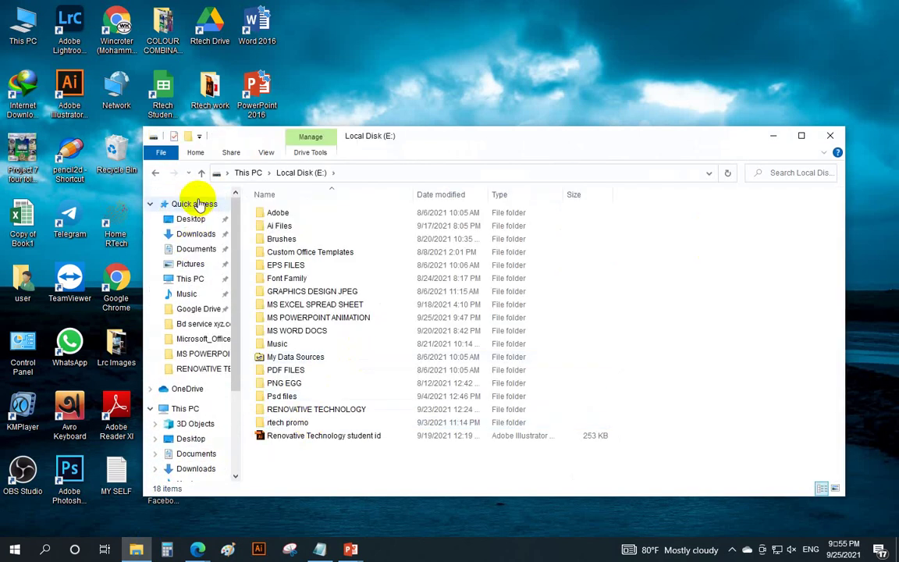
pyautogui.click(200, 203)
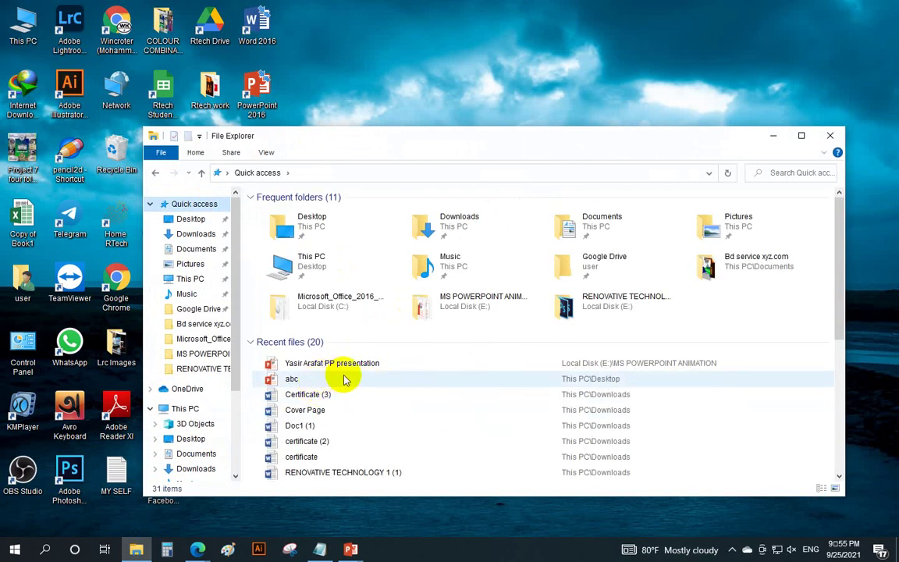
pyautogui.scroll(-3, 343, 380)
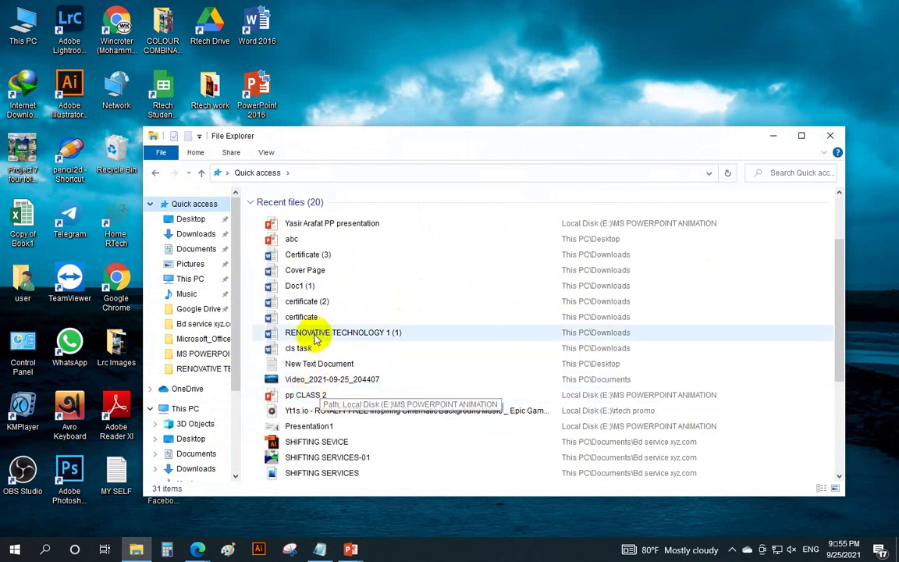
pyautogui.scroll(-1, 348, 344)
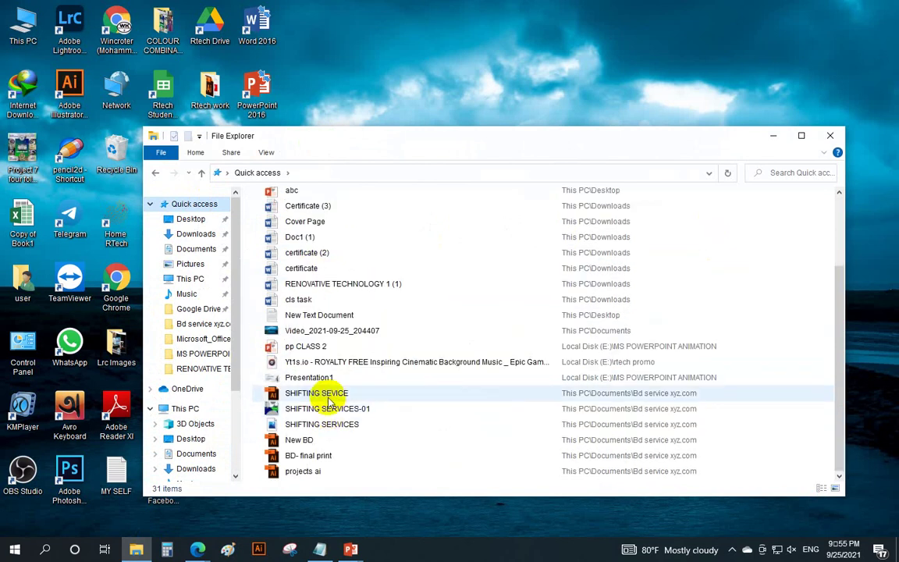
pyautogui.click(316, 349)
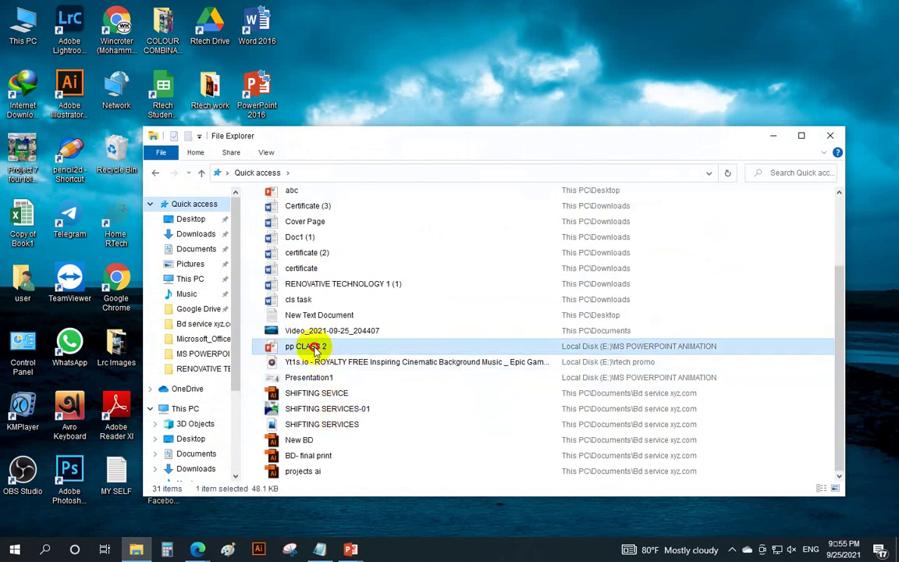
pyautogui.doubleClick(316, 349)
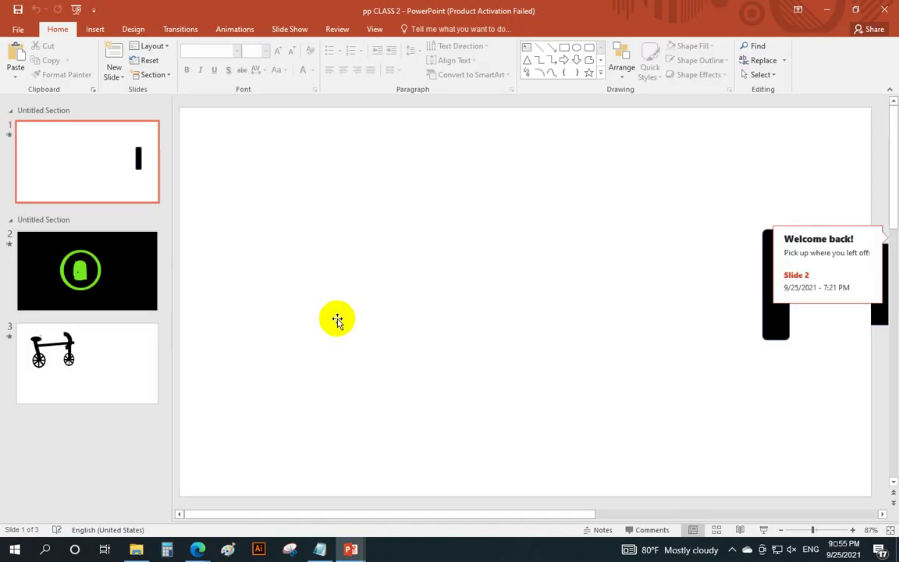
pyautogui.click(882, 10)
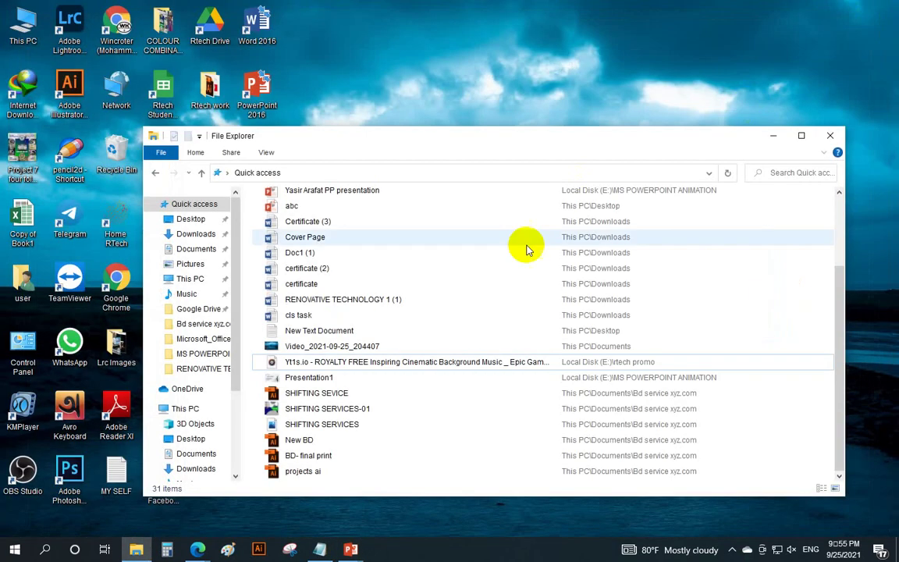
# Step: Open the MS POWERPOINT ANIMATION folder on Local Disk (E:)
pyautogui.scroll(10, 310, 298)
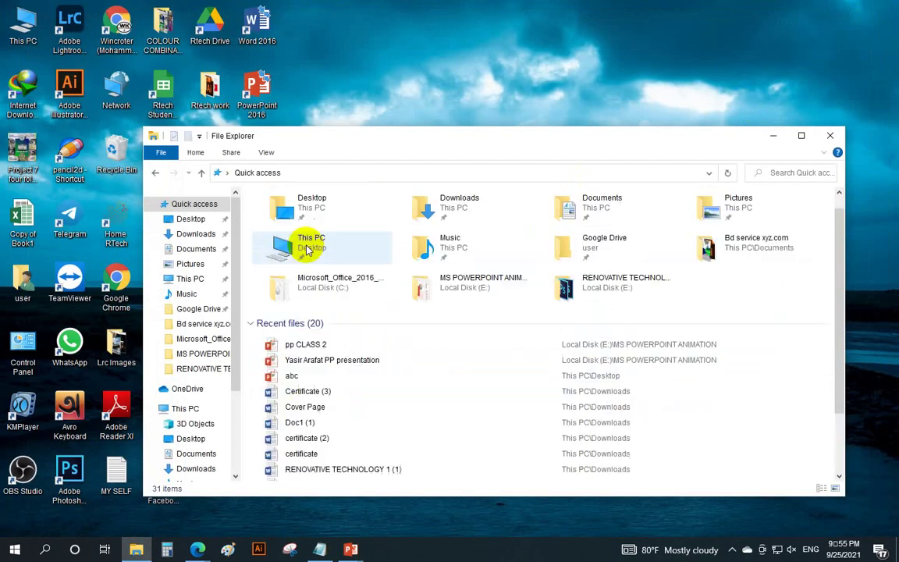
pyautogui.scroll(1, 308, 341)
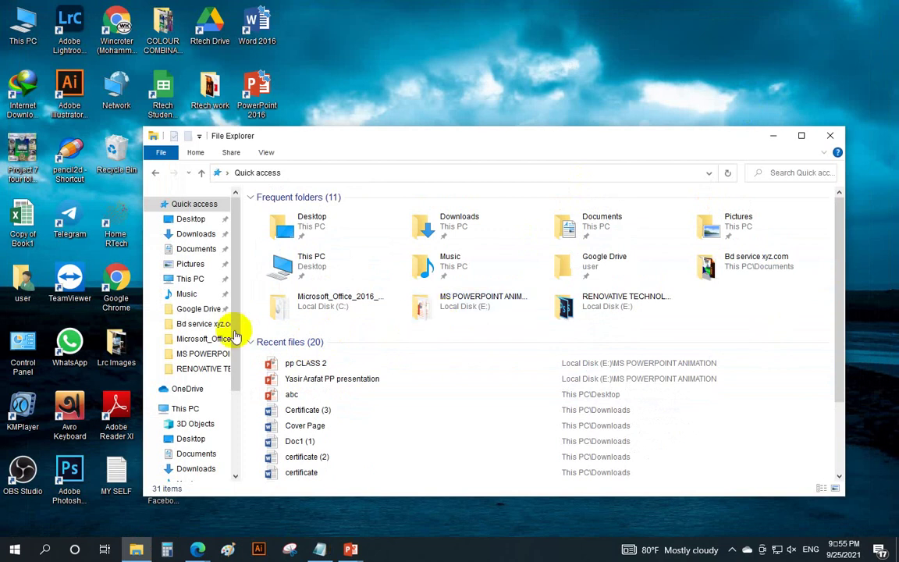
pyautogui.scroll(-2, 201, 414)
pyautogui.scroll(-1, 189, 433)
pyautogui.click(202, 444)
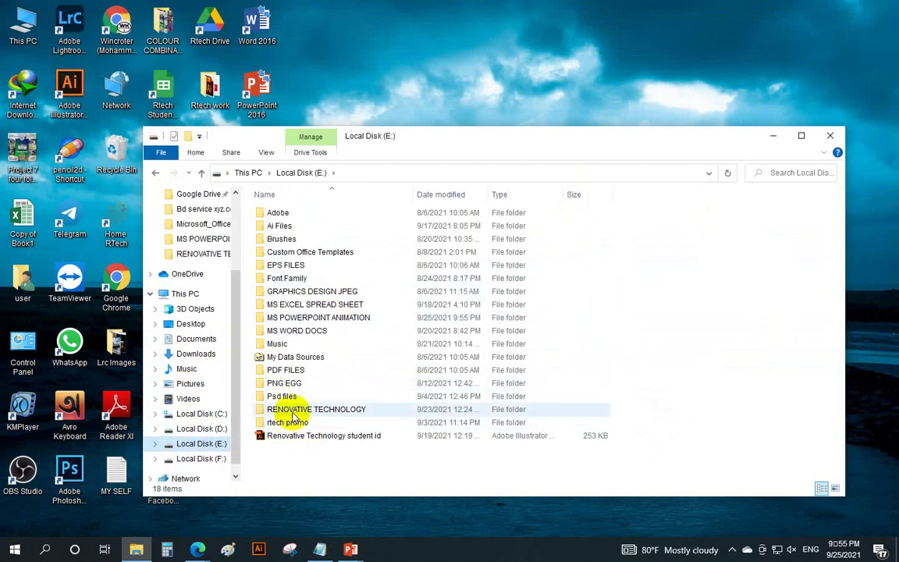
pyautogui.doubleClick(301, 318)
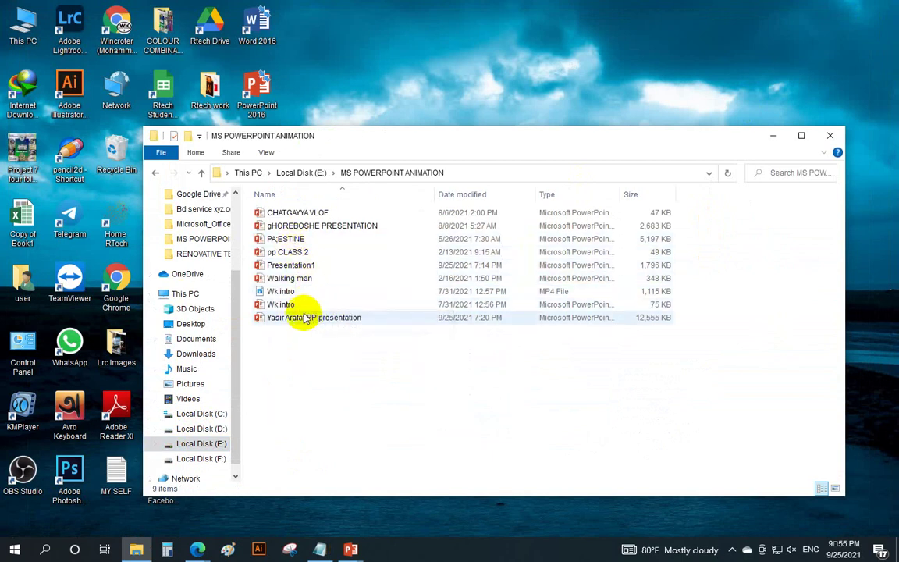
# Step: Open Presentation1 and scroll through its nine 'Let's Start' slides
pyautogui.doubleClick(291, 267)
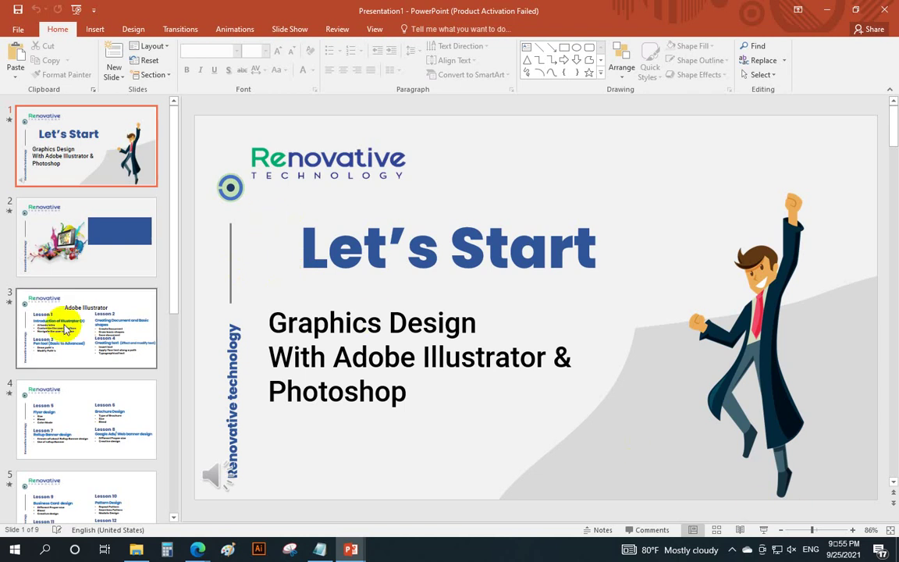
pyautogui.scroll(-2, 90, 277)
pyautogui.scroll(-3, 90, 273)
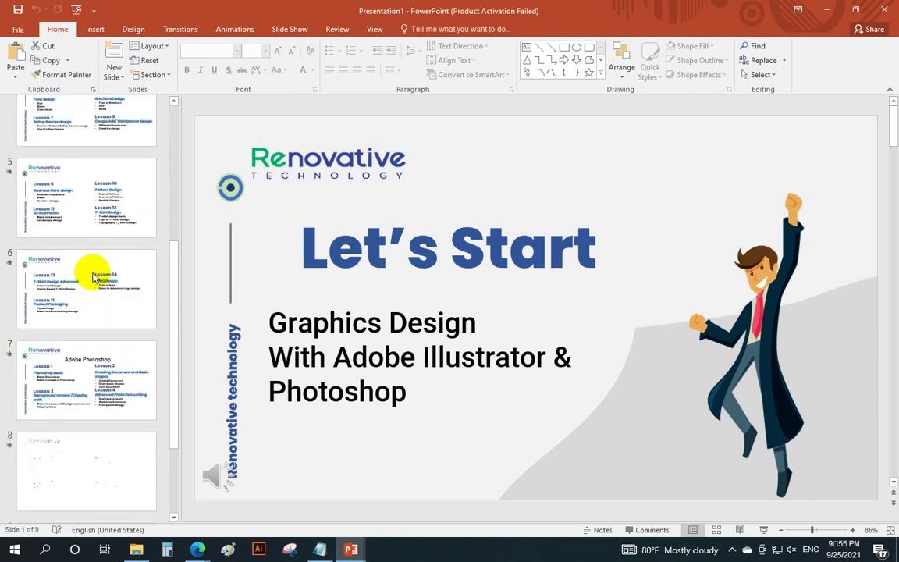
pyautogui.scroll(-1, 101, 277)
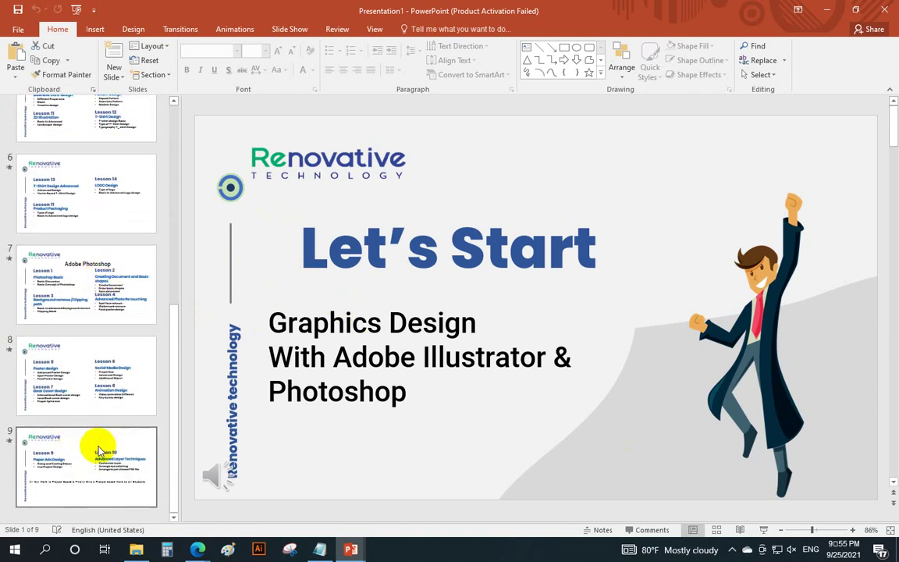
pyautogui.scroll(3, 90, 421)
pyautogui.scroll(2, 94, 415)
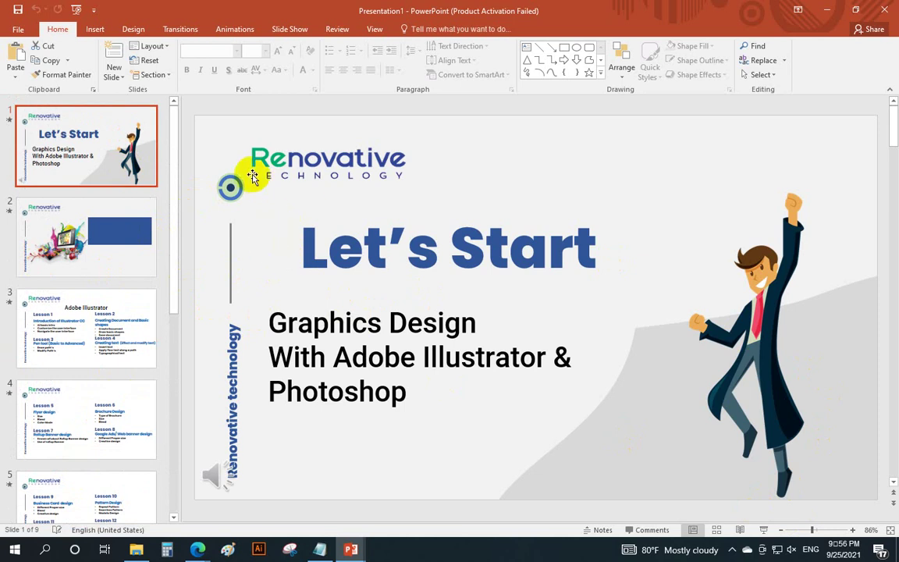
# Step: Bring up the Save As page in the File backstage view
pyautogui.click(21, 32)
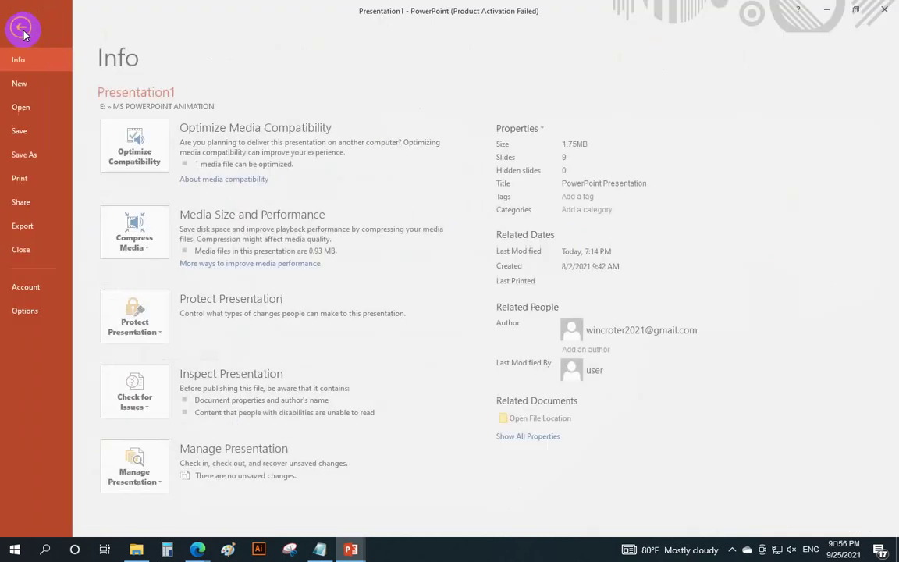
pyautogui.click(31, 139)
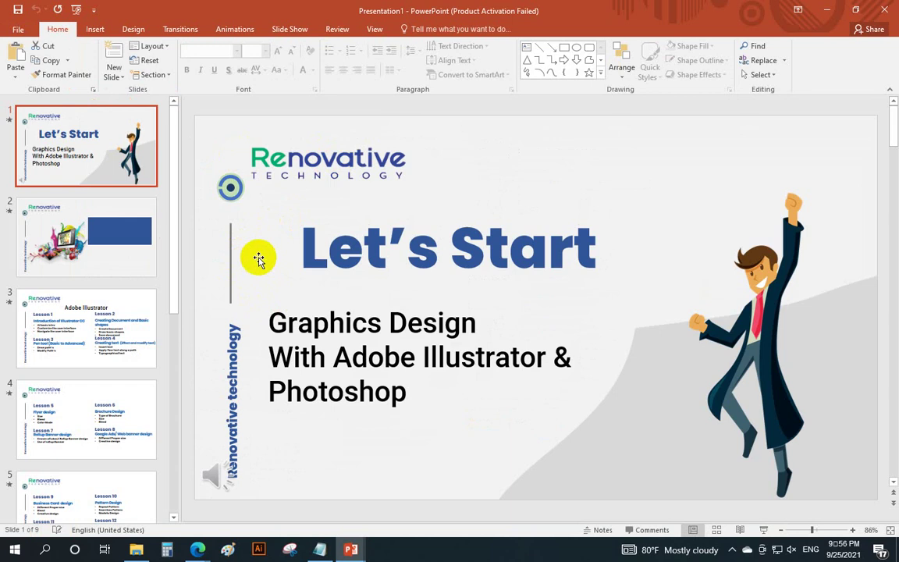
pyautogui.click(19, 28)
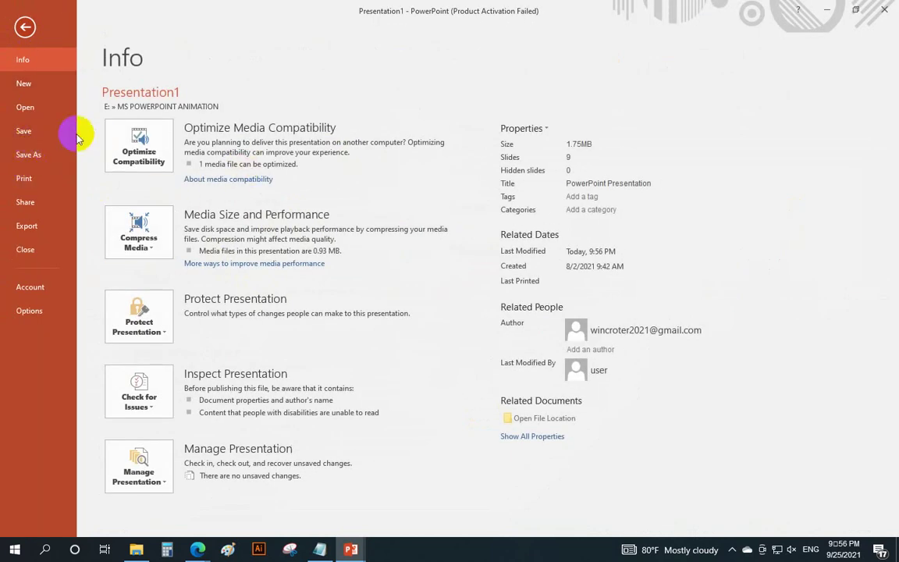
pyautogui.click(43, 130)
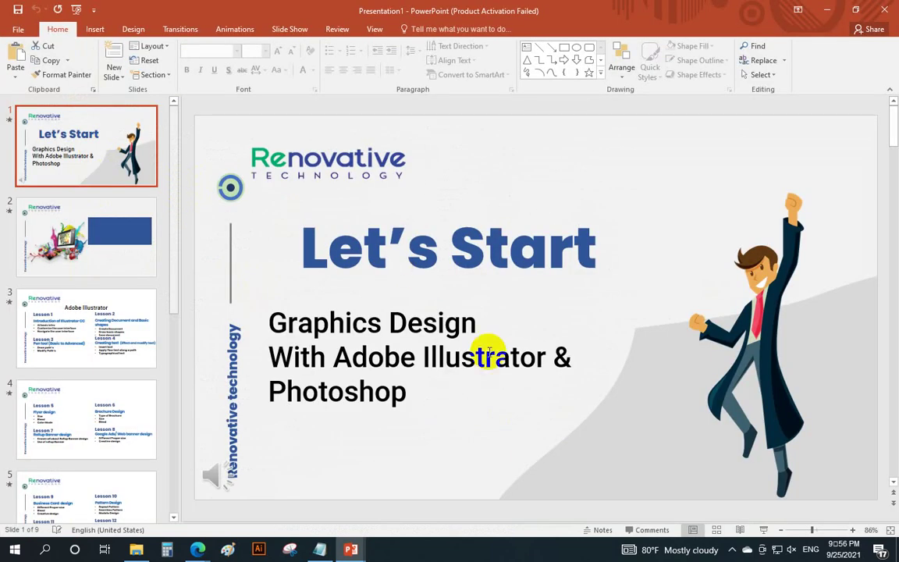
pyautogui.click(20, 30)
pyautogui.click(25, 127)
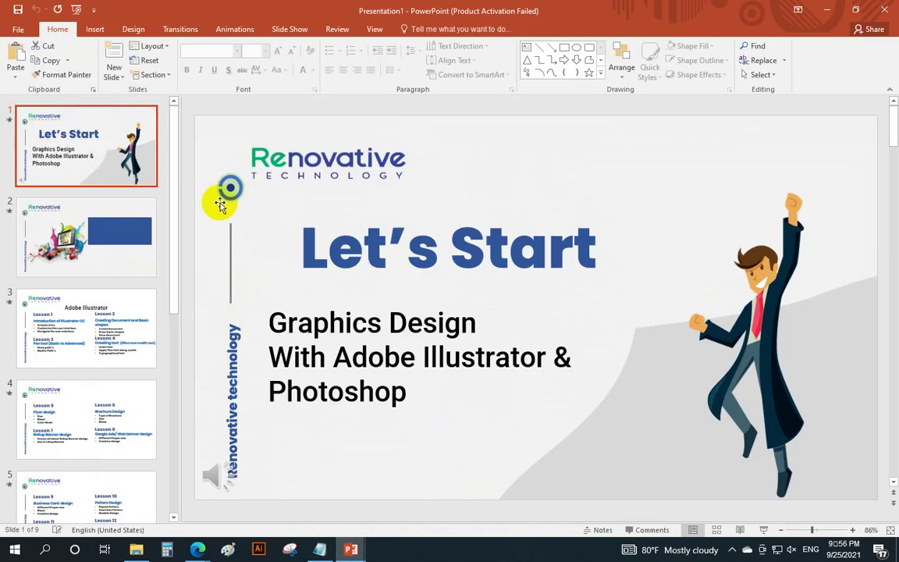
pyautogui.click(17, 29)
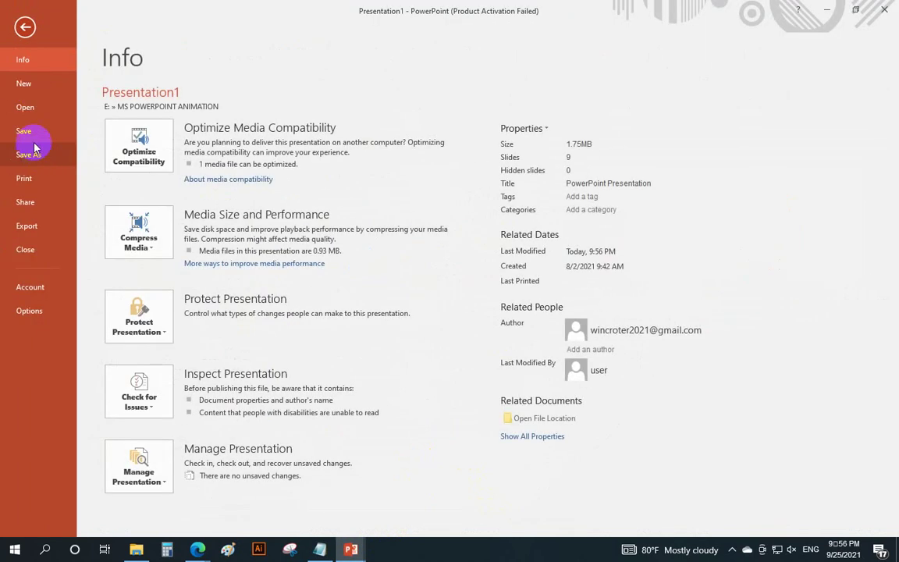
pyautogui.click(35, 154)
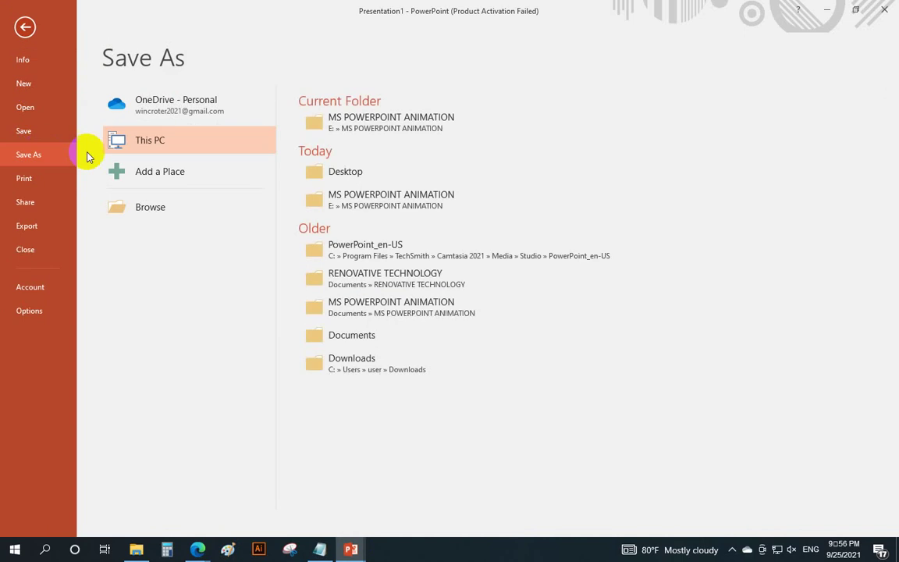
# Step: Export Presentation1.mp4 as MPEG-4 Video to the Desktop, then start the slide show
pyautogui.click(239, 205)
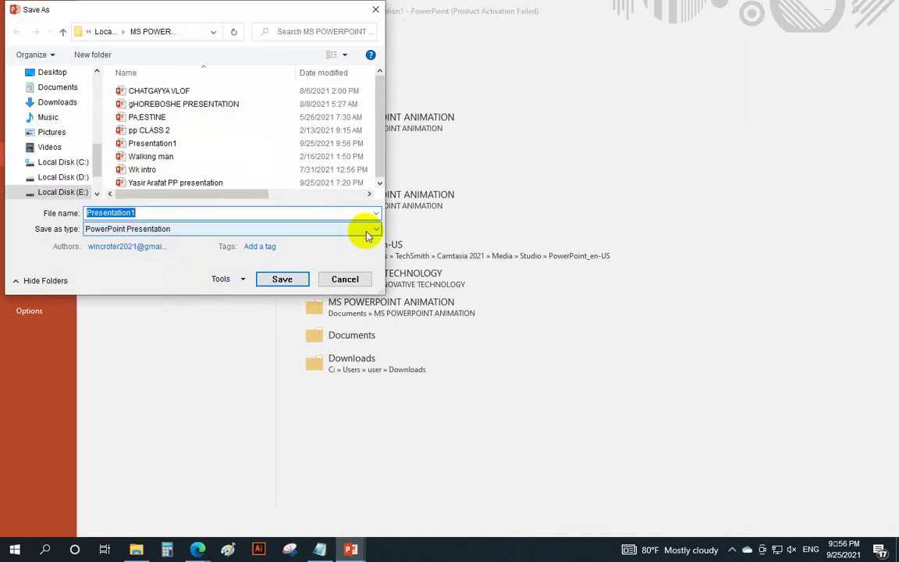
pyautogui.click(369, 230)
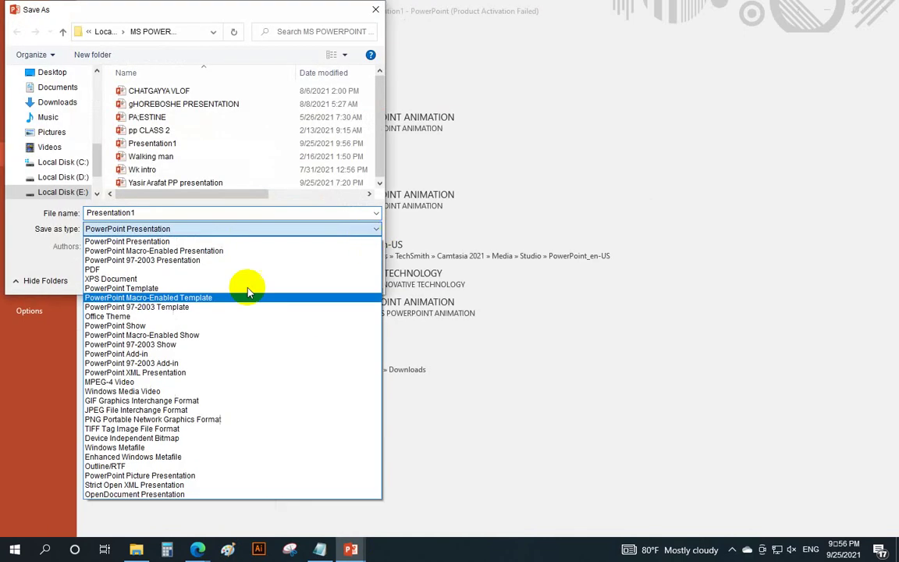
pyautogui.click(124, 383)
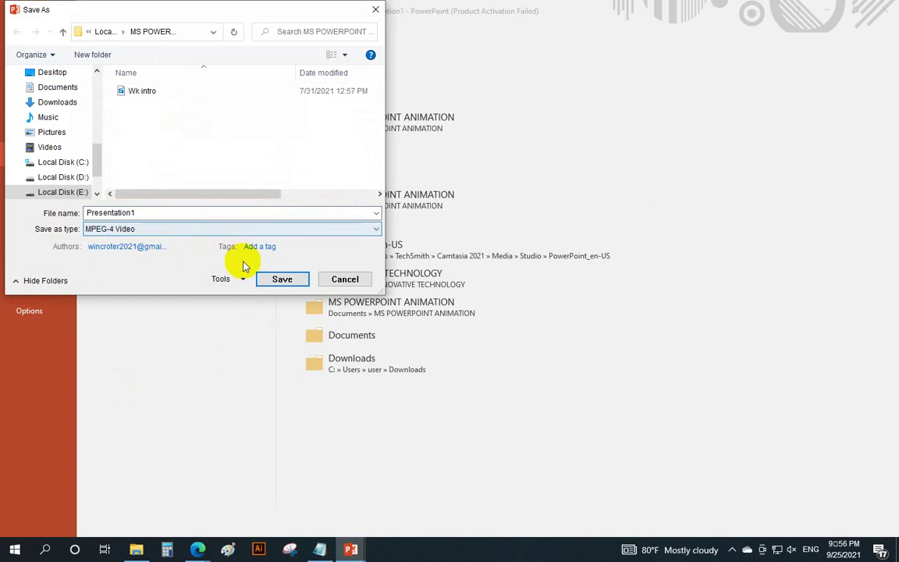
pyautogui.click(52, 73)
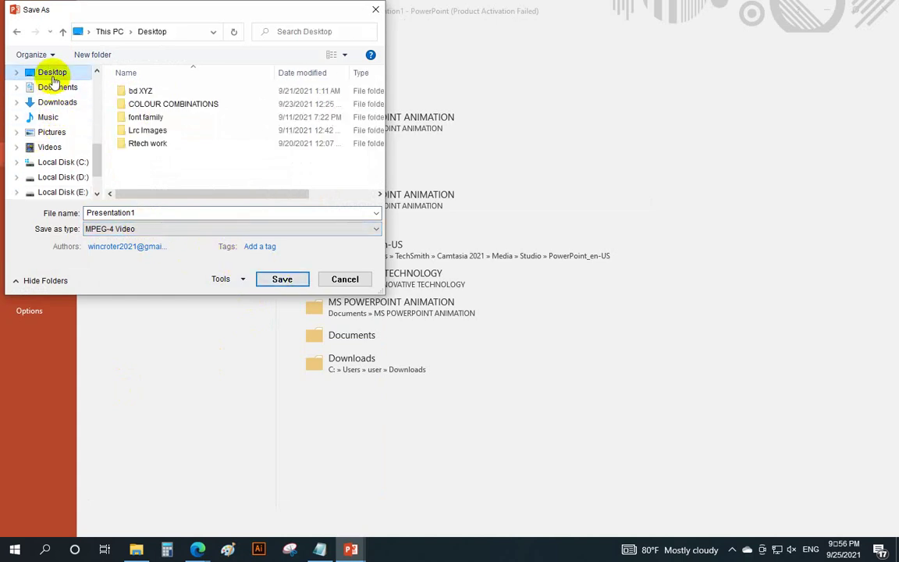
pyautogui.click(283, 279)
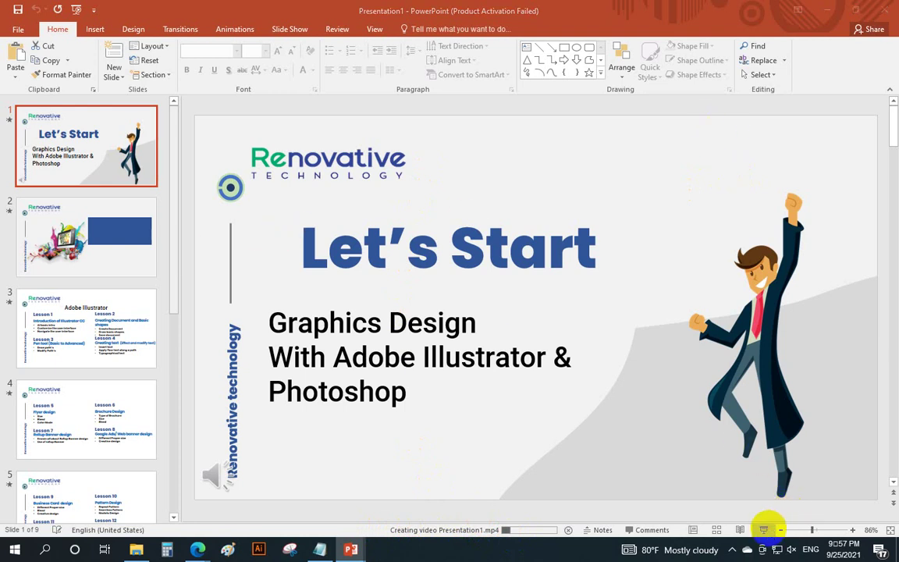
pyautogui.click(764, 529)
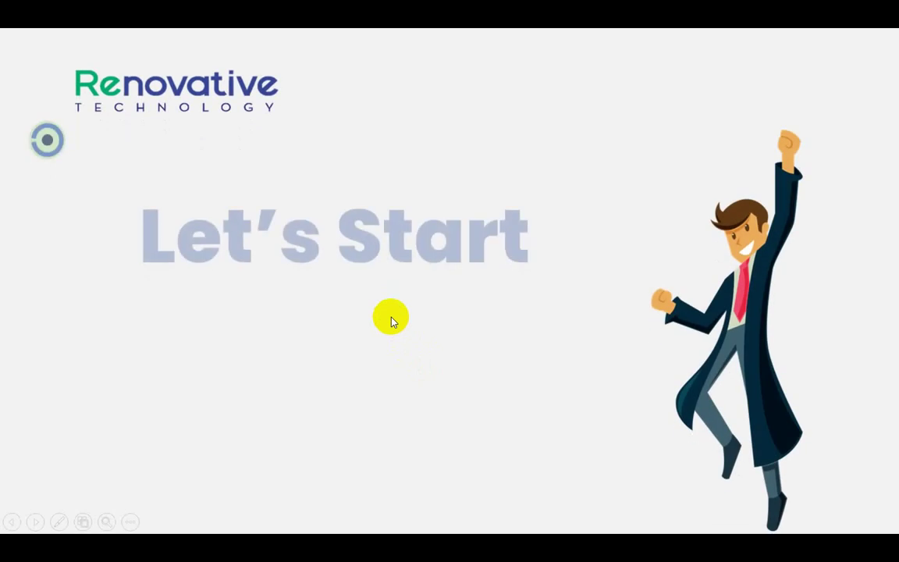
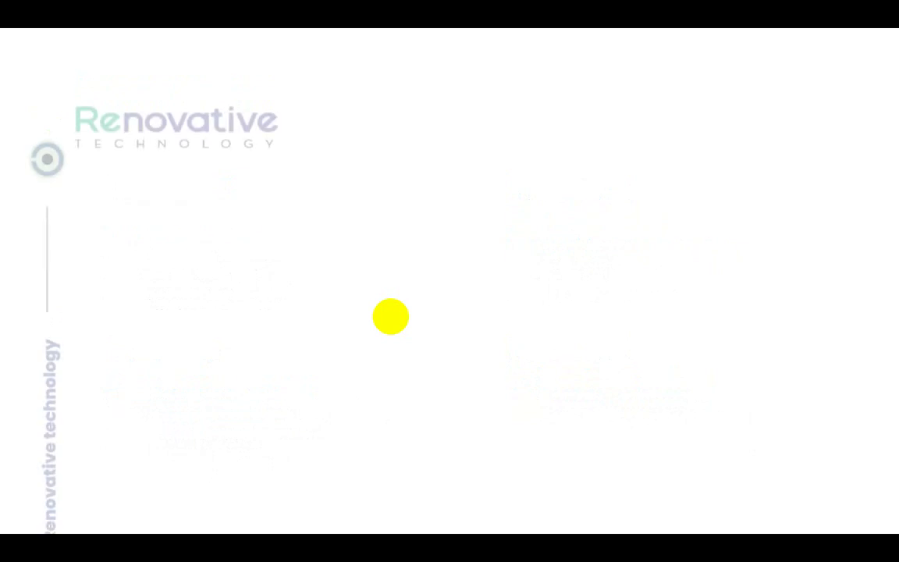
# Step: Exit the finished slide show back to PowerPoint's editing view
pyautogui.click(390, 316)
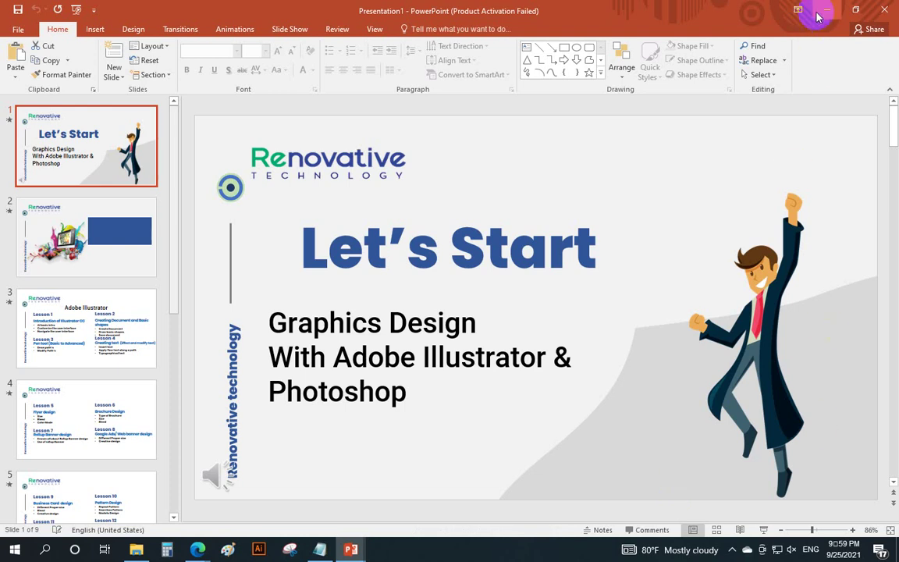
# Step: Minimize PowerPoint and File Explorer, refresh the desktop three times, and open the Presentation video
pyautogui.click(739, 11)
pyautogui.click(774, 135)
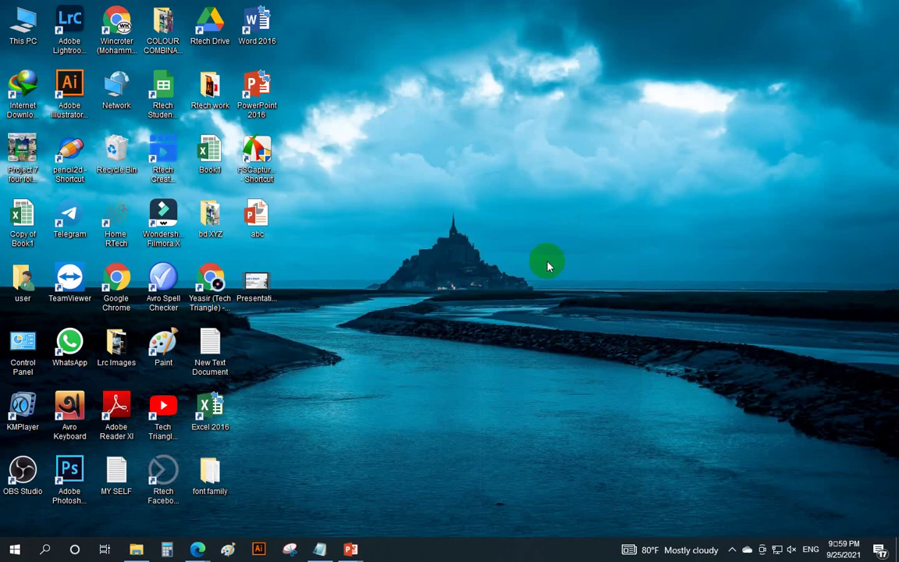
pyautogui.rightClick(447, 202)
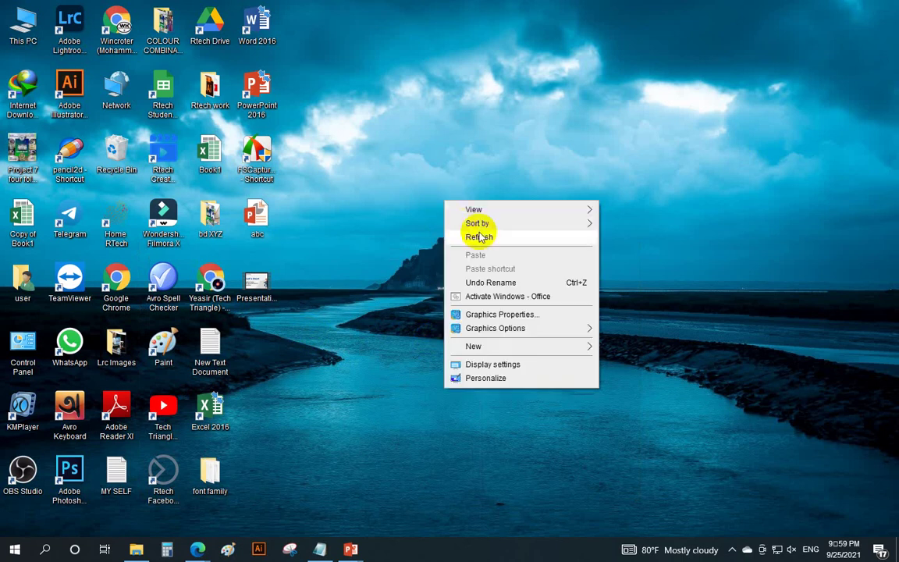
pyautogui.click(476, 235)
pyautogui.rightClick(480, 237)
pyautogui.click(519, 273)
pyautogui.rightClick(519, 270)
pyautogui.click(550, 304)
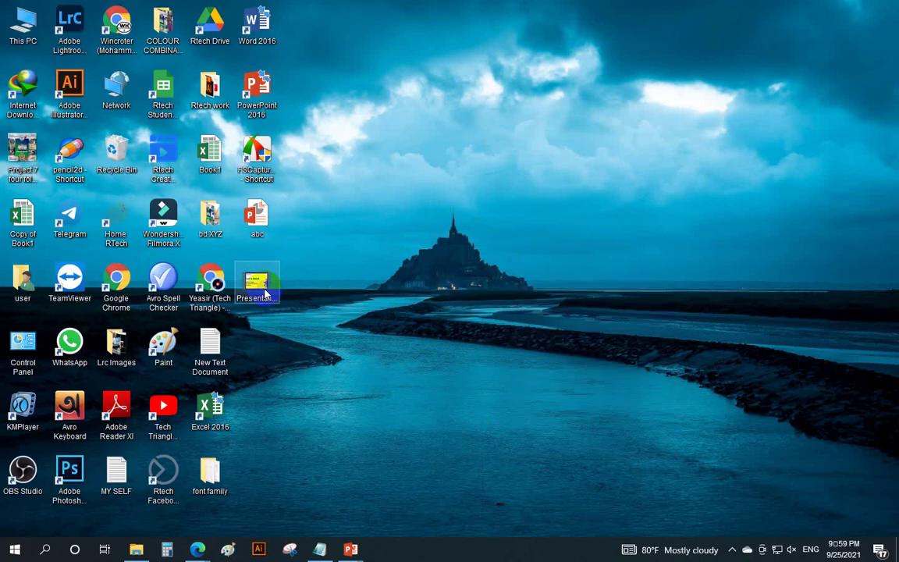
pyautogui.doubleClick(264, 289)
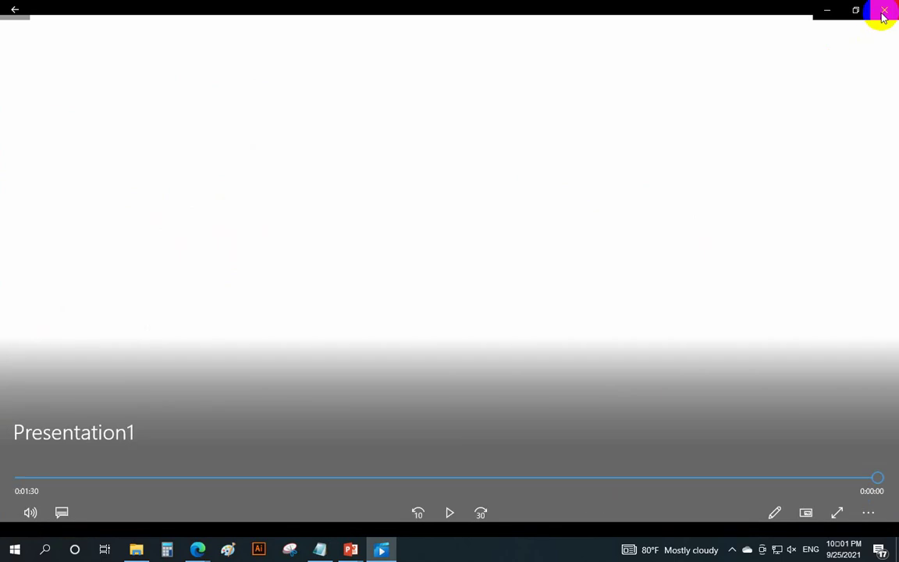
# Step: Close Movies & TV once the 1:30 Presentation1 video has finished playing
pyautogui.click(884, 9)
# Step: Bring the Presentation1 window back from the taskbar, ending on its File > Save As page
pyautogui.click(350, 550)
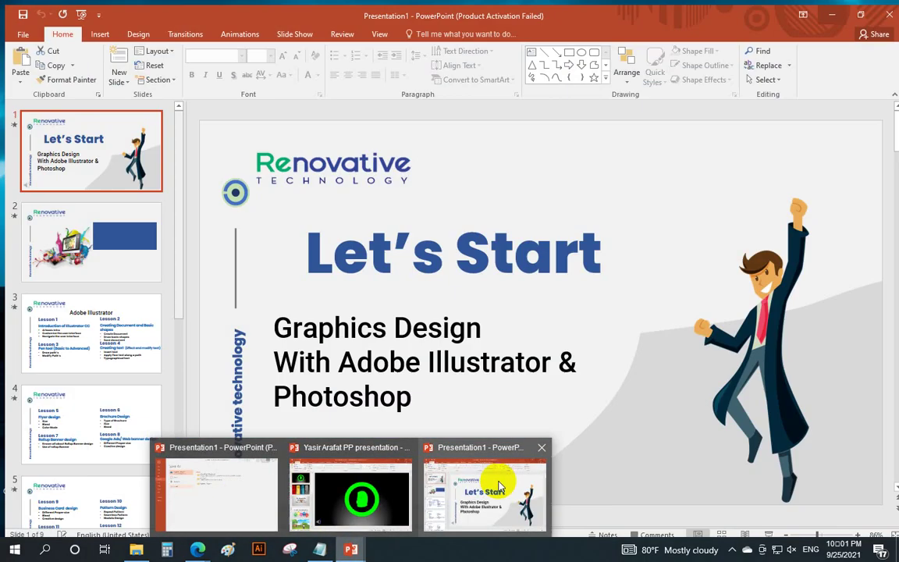
pyautogui.click(499, 487)
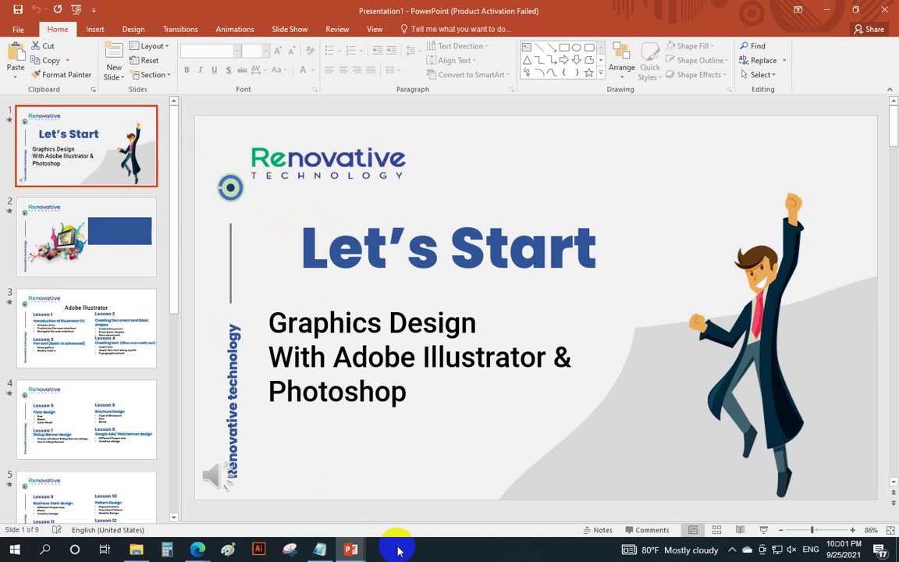
pyautogui.click(17, 29)
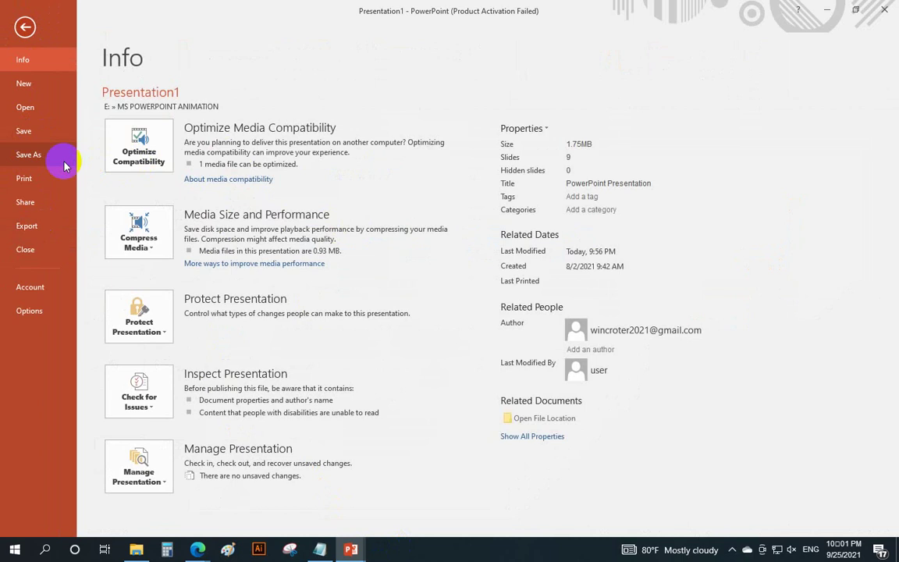
pyautogui.click(28, 130)
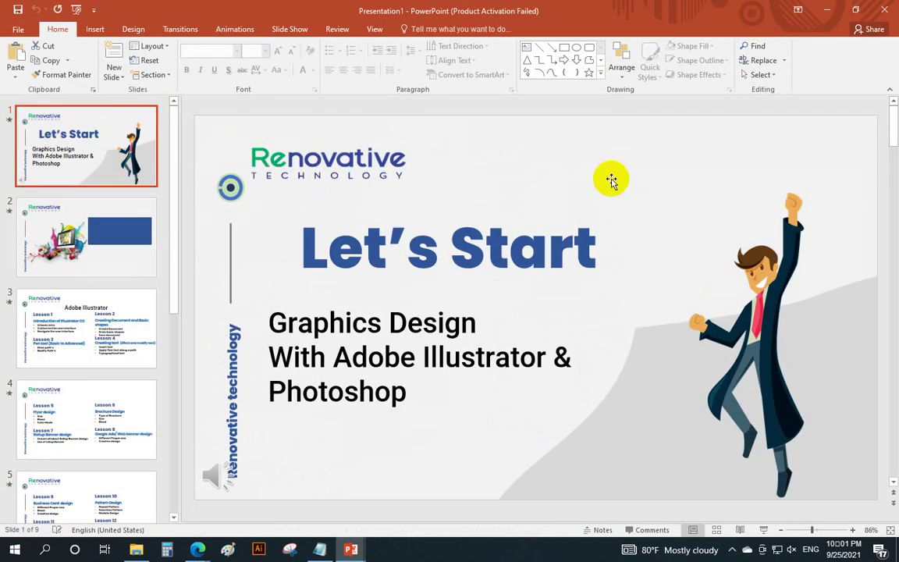
pyautogui.click(828, 9)
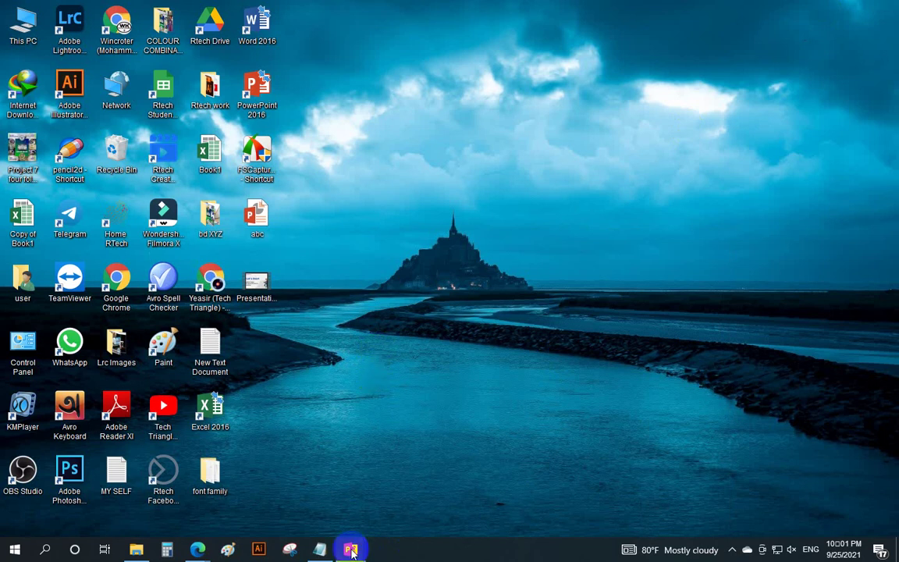
pyautogui.click(240, 508)
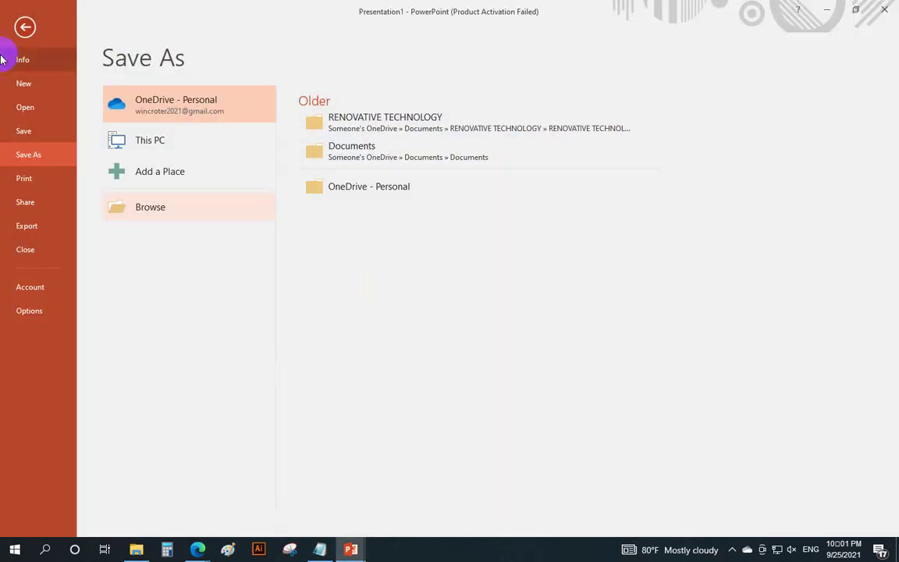
# Step: Leave Save As to return to slide 3's underlined blue 'quick brown fox' text
pyautogui.click(22, 22)
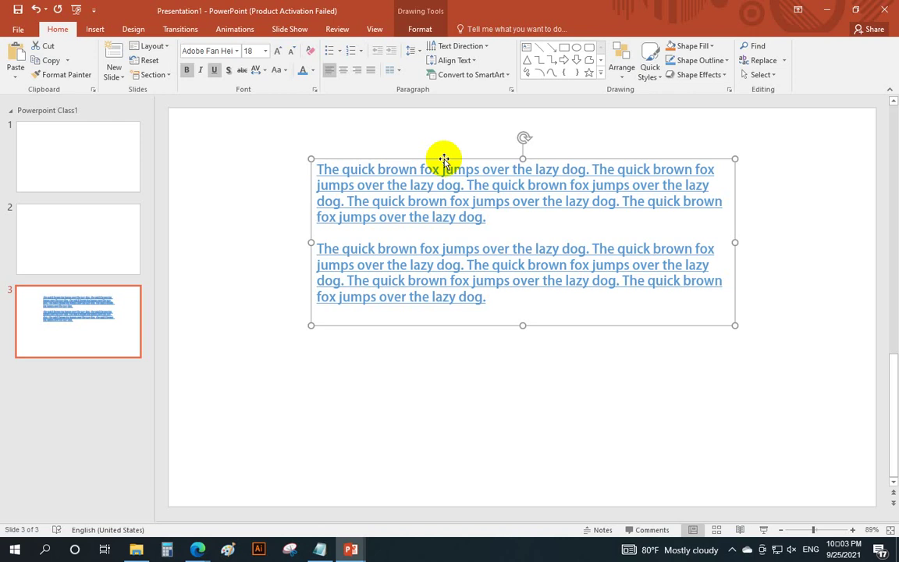
pyautogui.moveTo(487, 302)
pyautogui.mouseDown()
pyautogui.moveTo(402, 288)
pyautogui.moveTo(309, 154)
pyautogui.mouseUp()
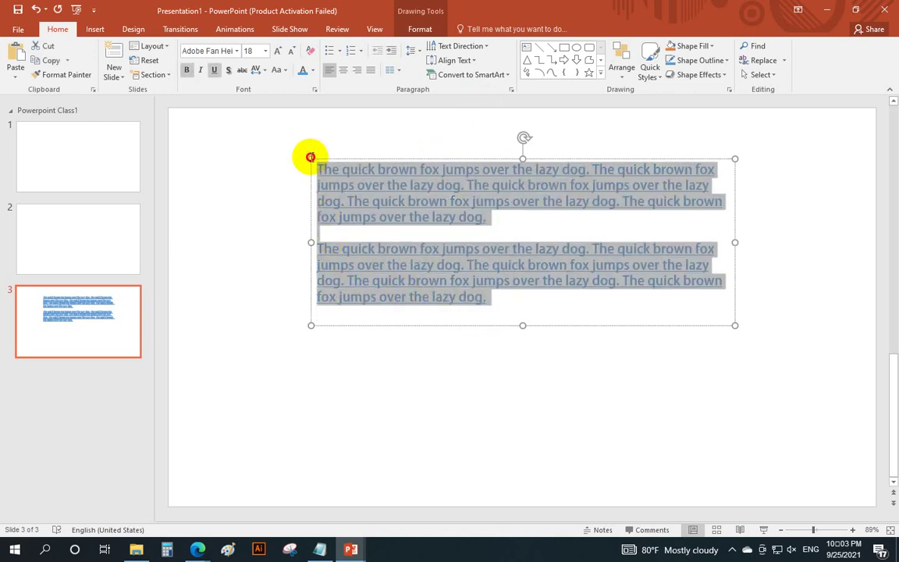
pyautogui.click(829, 9)
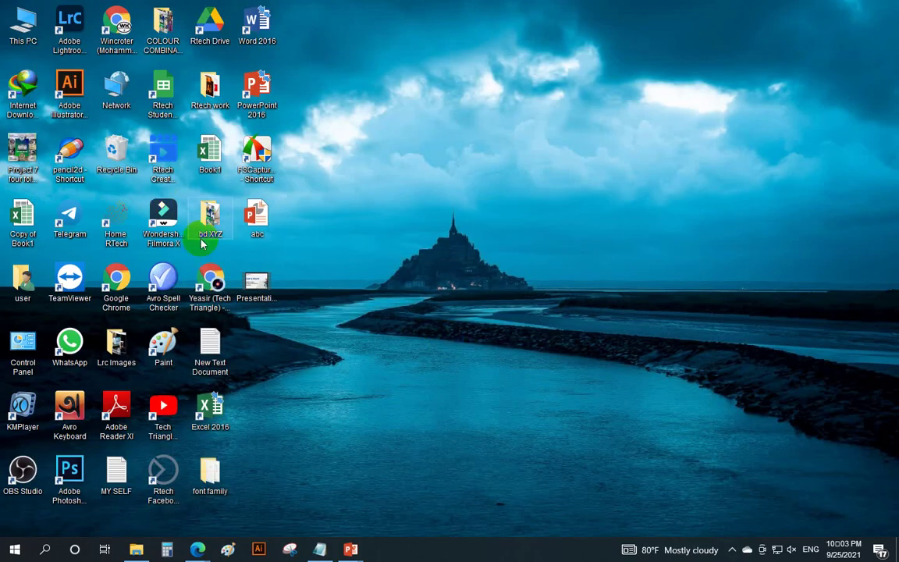
pyautogui.click(350, 549)
pyautogui.click(257, 499)
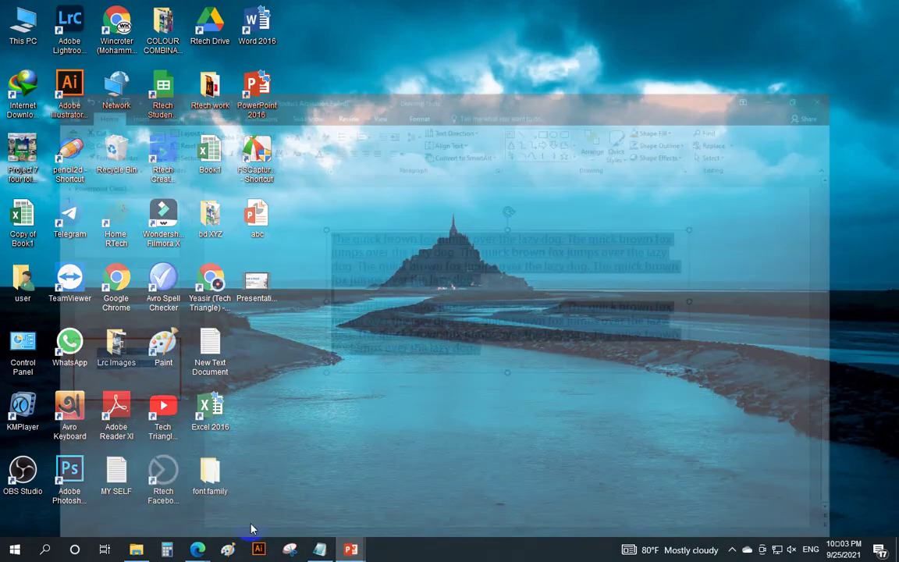
pyautogui.click(463, 359)
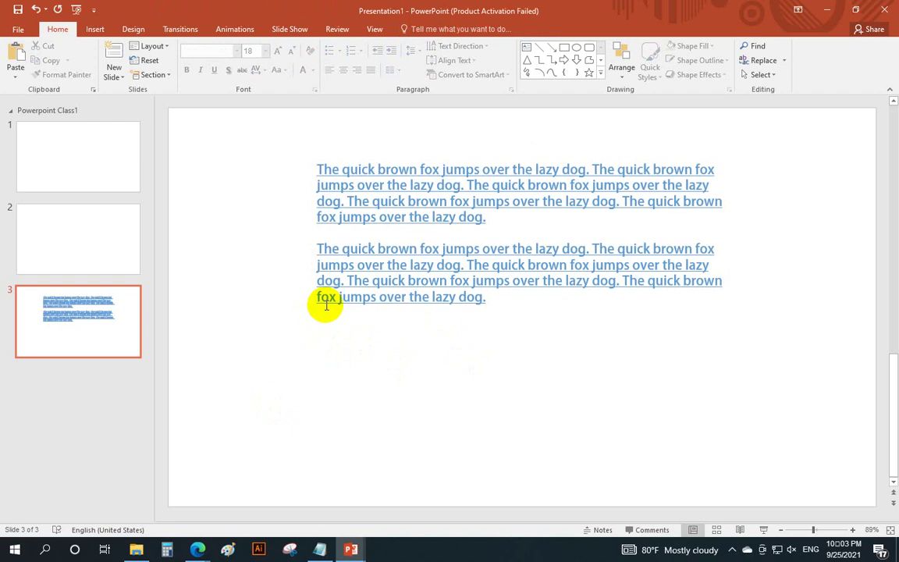
pyautogui.click(541, 306)
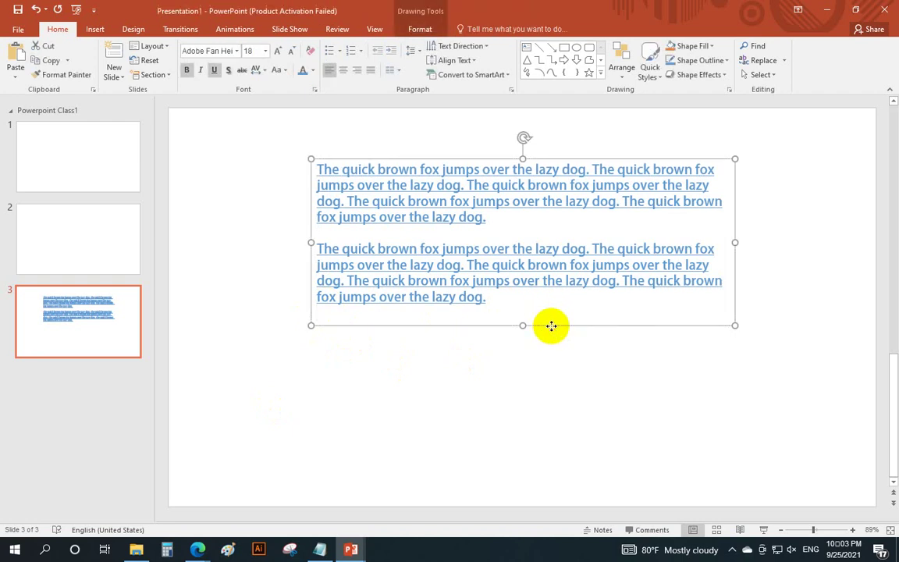
pyautogui.click(378, 382)
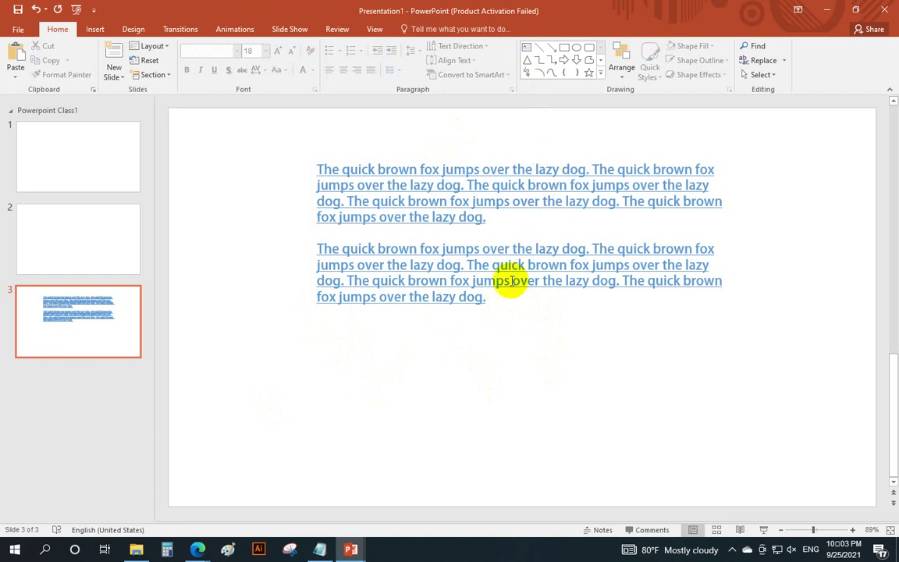
pyautogui.click(497, 326)
pyautogui.click(497, 345)
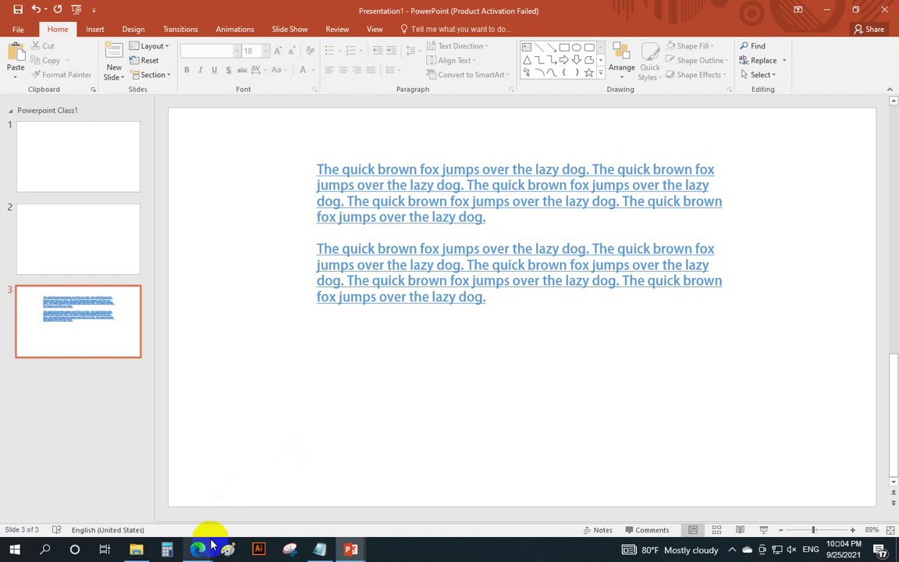
# Step: Leave the Google Meet call without ending it for everyone
pyautogui.moveTo(197, 550)
pyautogui.click(219, 435)
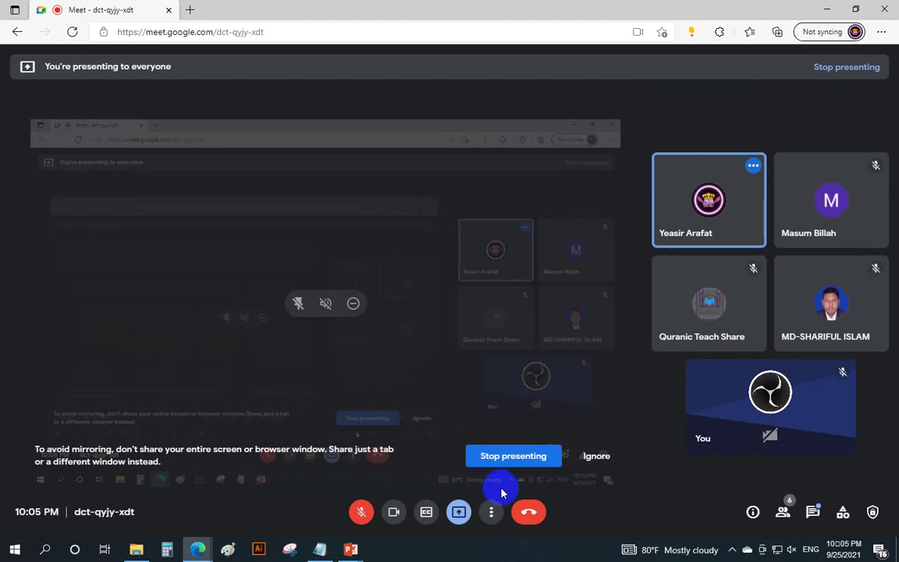
pyautogui.click(528, 512)
pyautogui.click(433, 310)
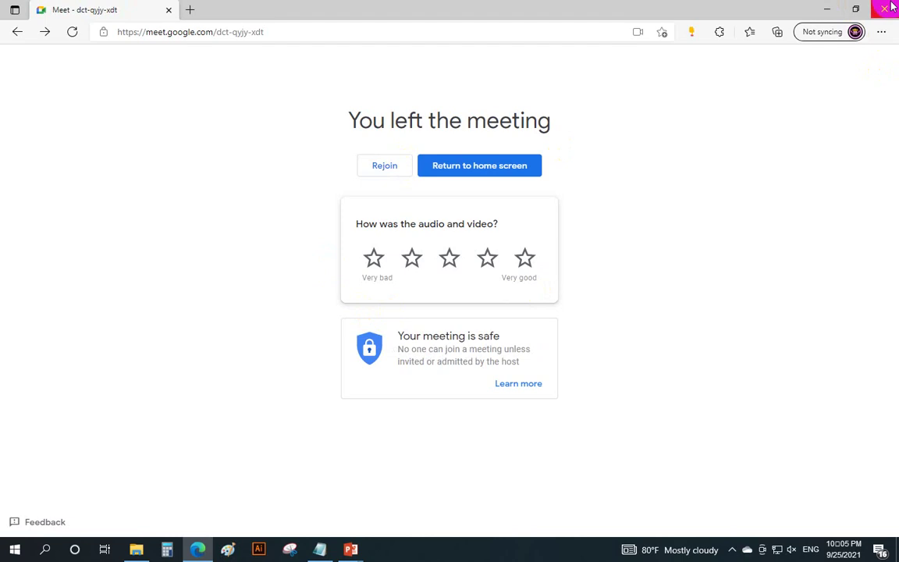
# Step: Close Edge and Presentation1 without saving, then bring up the animated 13-slide presentation
pyautogui.click(889, 7)
pyautogui.click(884, 8)
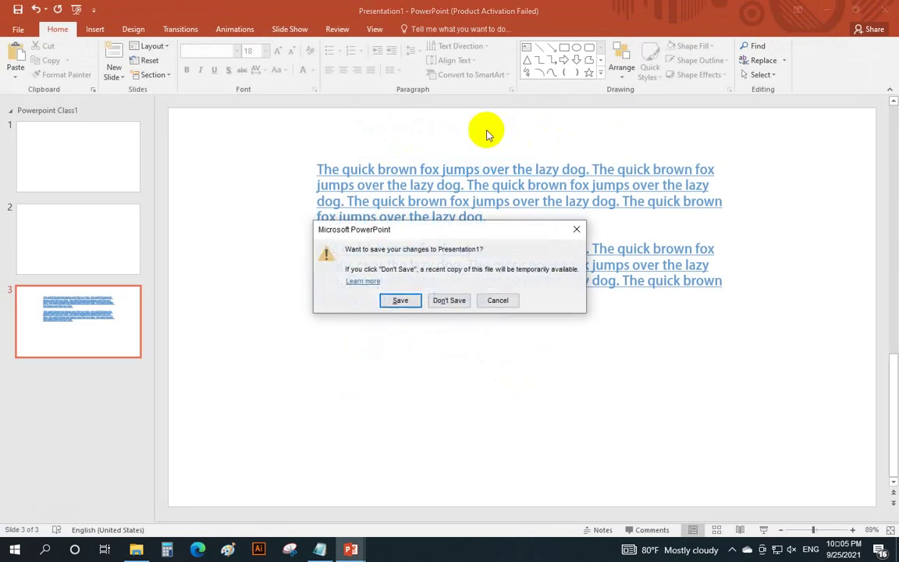
pyautogui.click(454, 301)
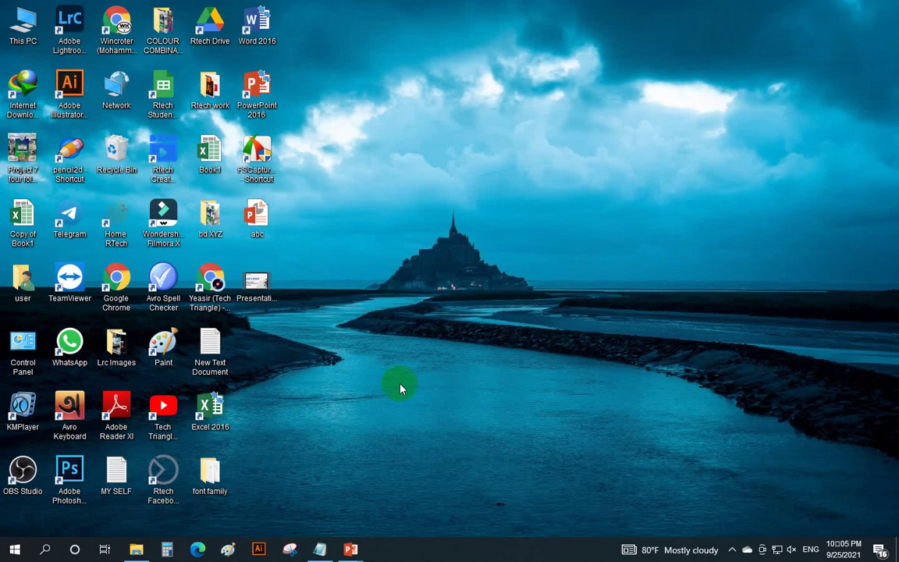
pyautogui.moveTo(351, 550)
pyautogui.click(315, 464)
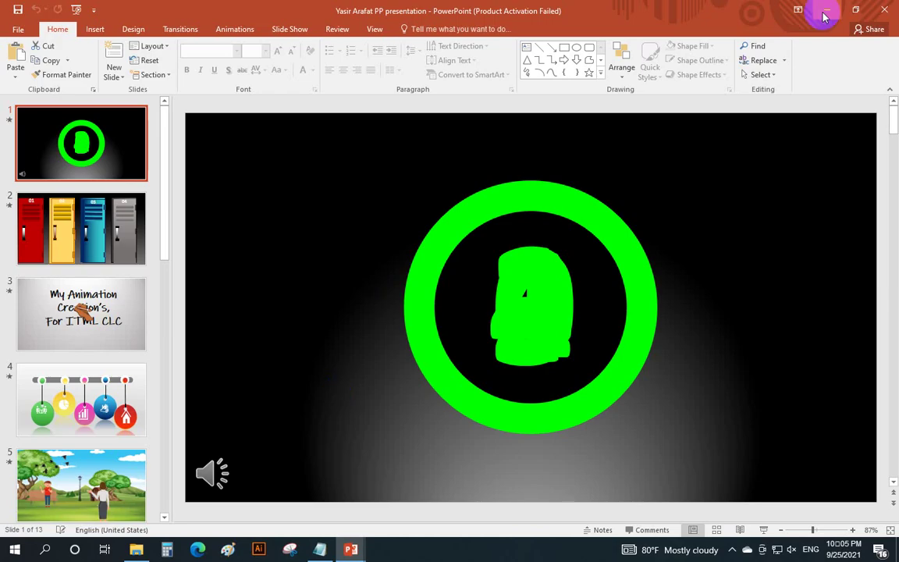
pyautogui.click(793, 551)
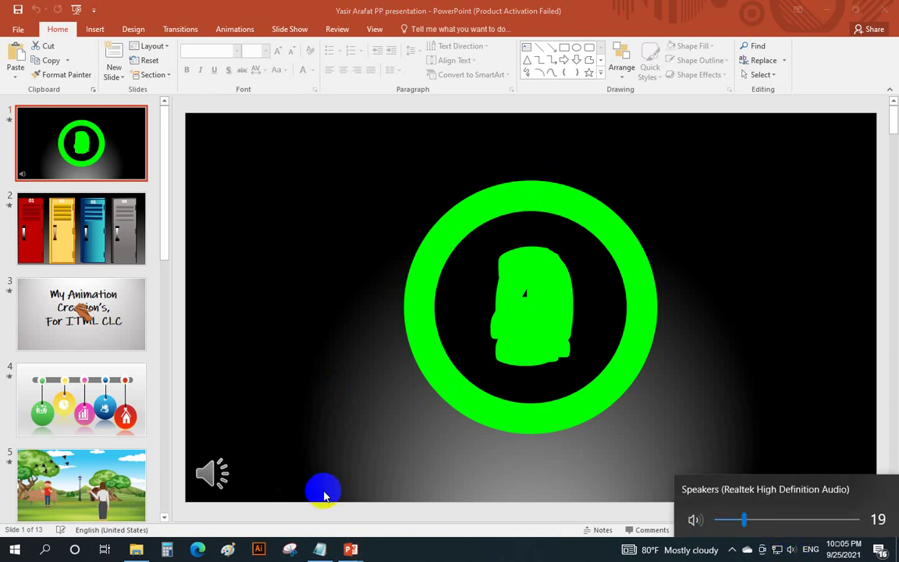
pyautogui.click(77, 9)
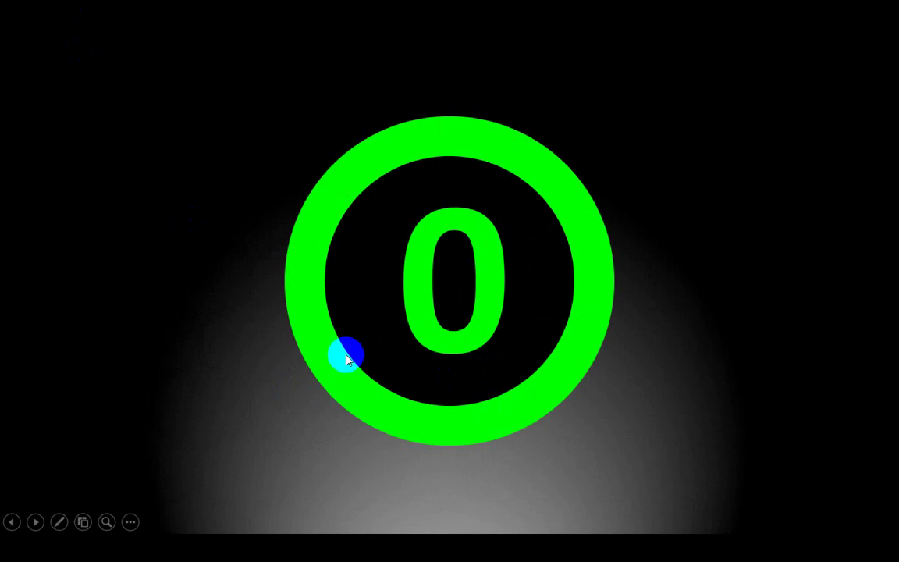
pyautogui.click(406, 361)
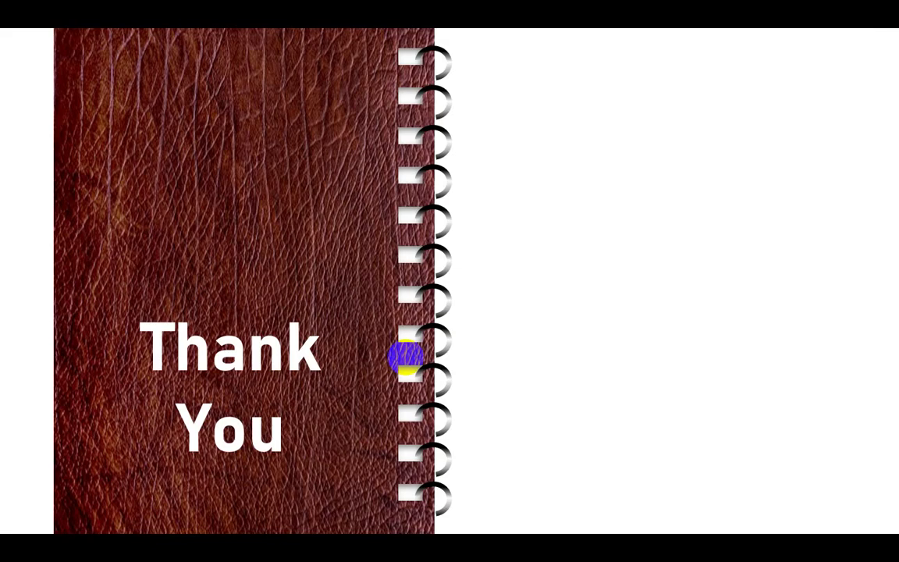
pyautogui.click(406, 357)
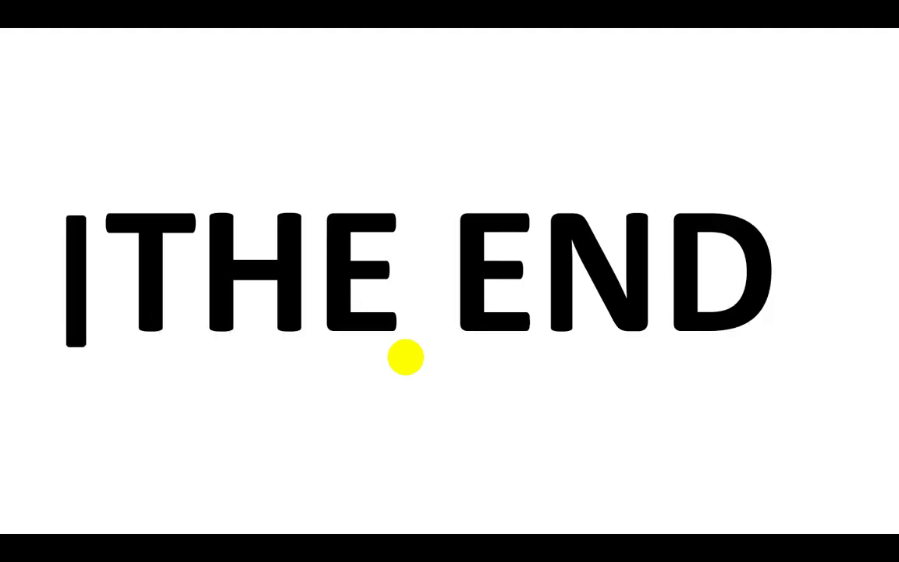
pyautogui.click(406, 356)
pyautogui.click(405, 356)
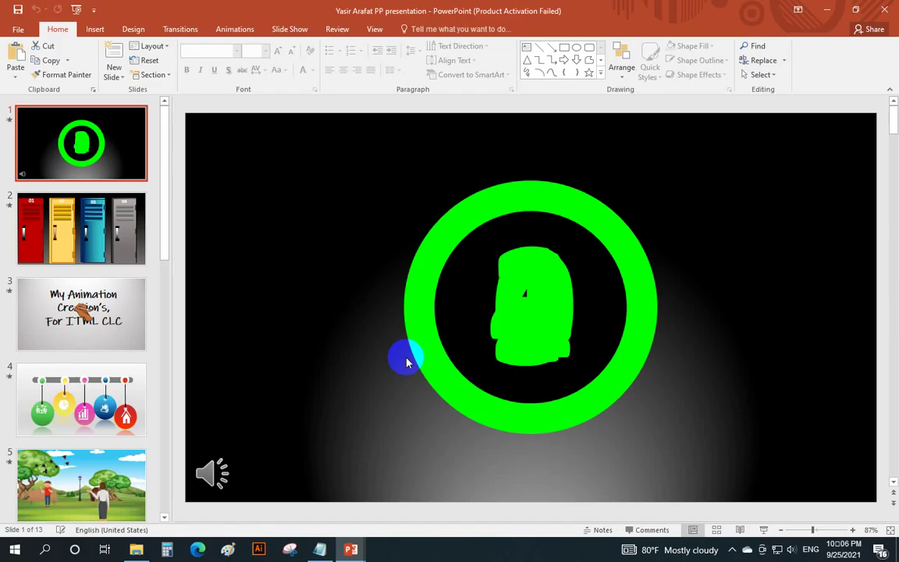
# Step: Close the presentation window and refresh the desktop five times
pyautogui.click(887, 11)
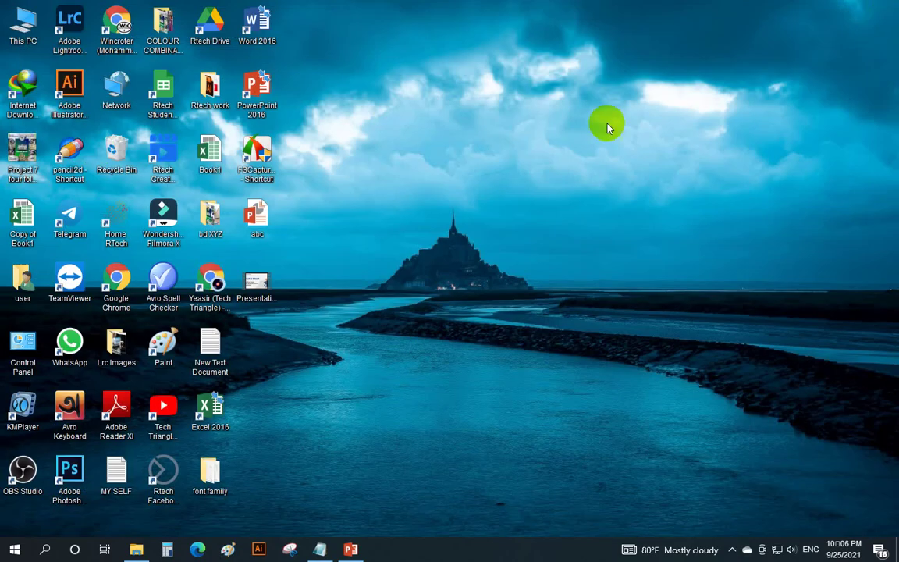
pyautogui.rightClick(431, 171)
pyautogui.click(445, 203)
pyautogui.rightClick(450, 211)
pyautogui.click(484, 246)
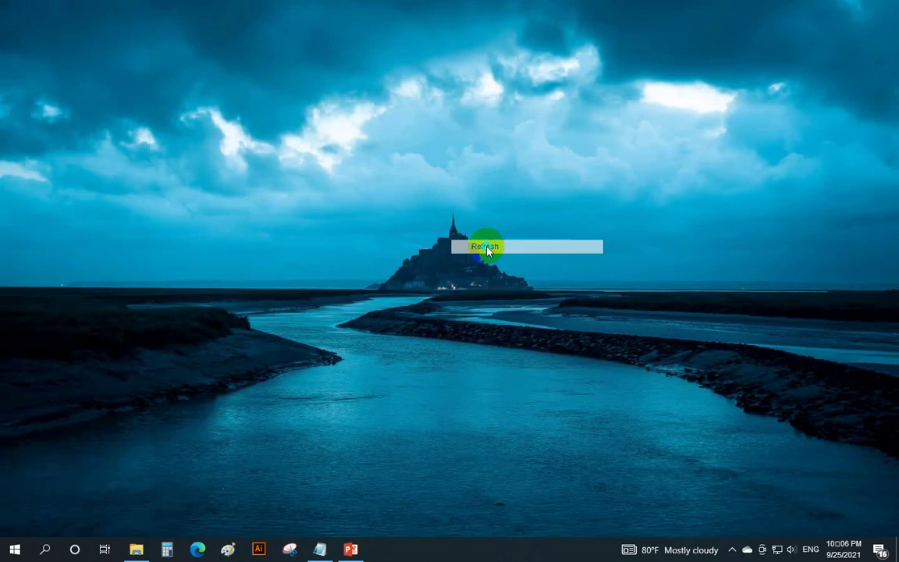
pyautogui.rightClick(491, 246)
pyautogui.click(518, 281)
pyautogui.rightClick(519, 283)
pyautogui.click(568, 318)
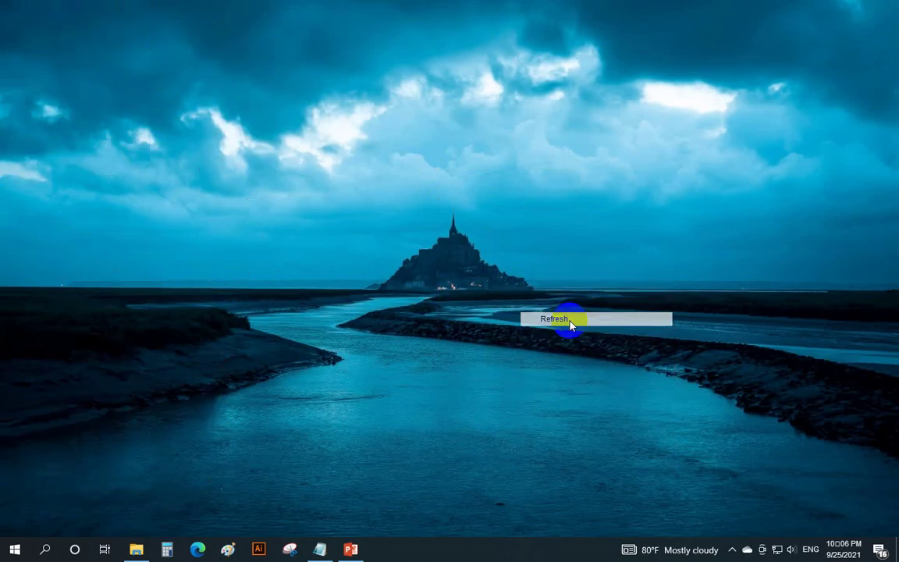
pyautogui.rightClick(572, 321)
pyautogui.click(598, 358)
pyautogui.rightClick(598, 357)
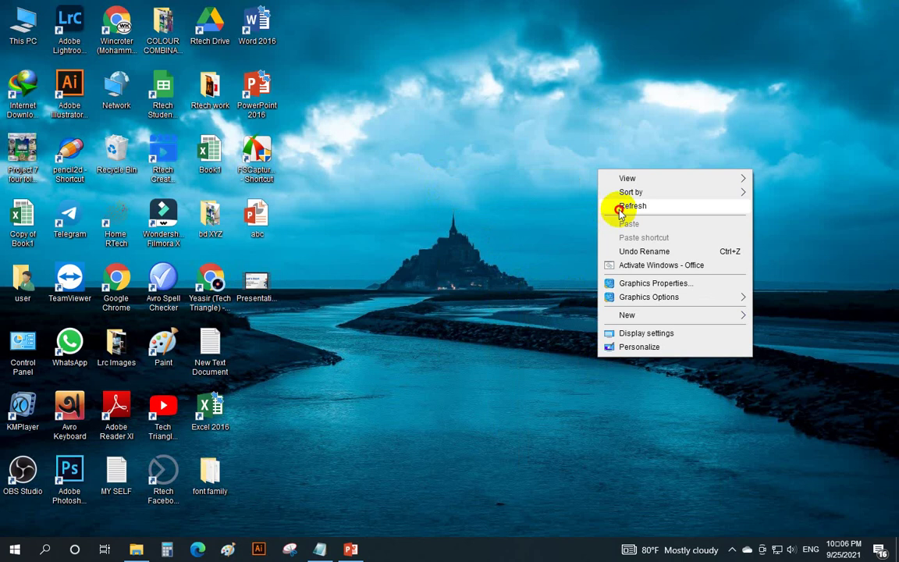